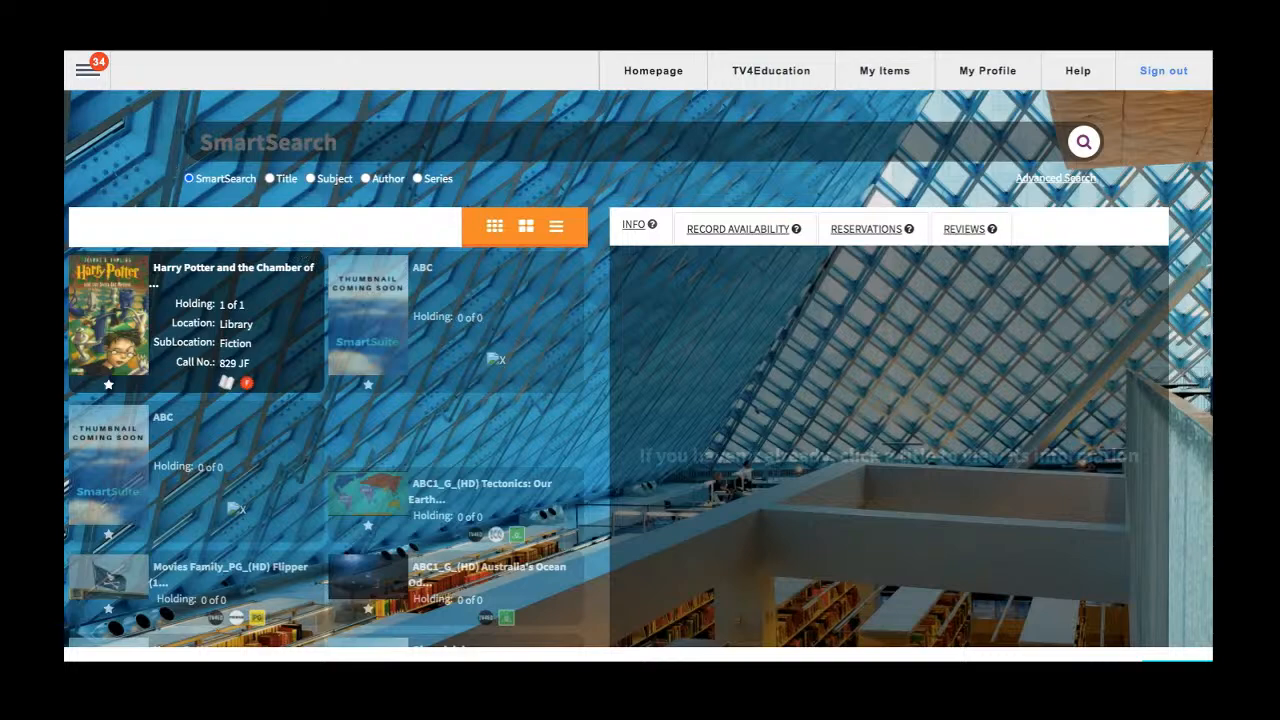
key("BackSpace")
key("Return")
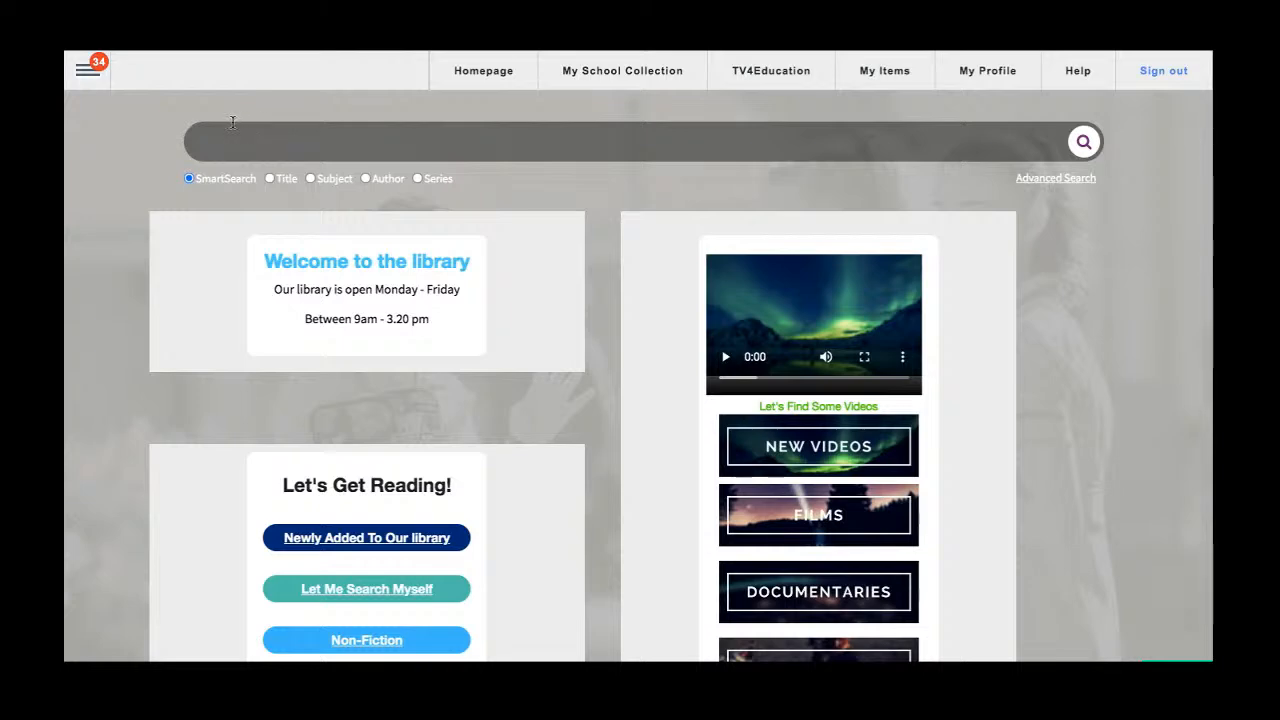
Open SmartStocktake and start a new stocktake.
left_click(94, 76)
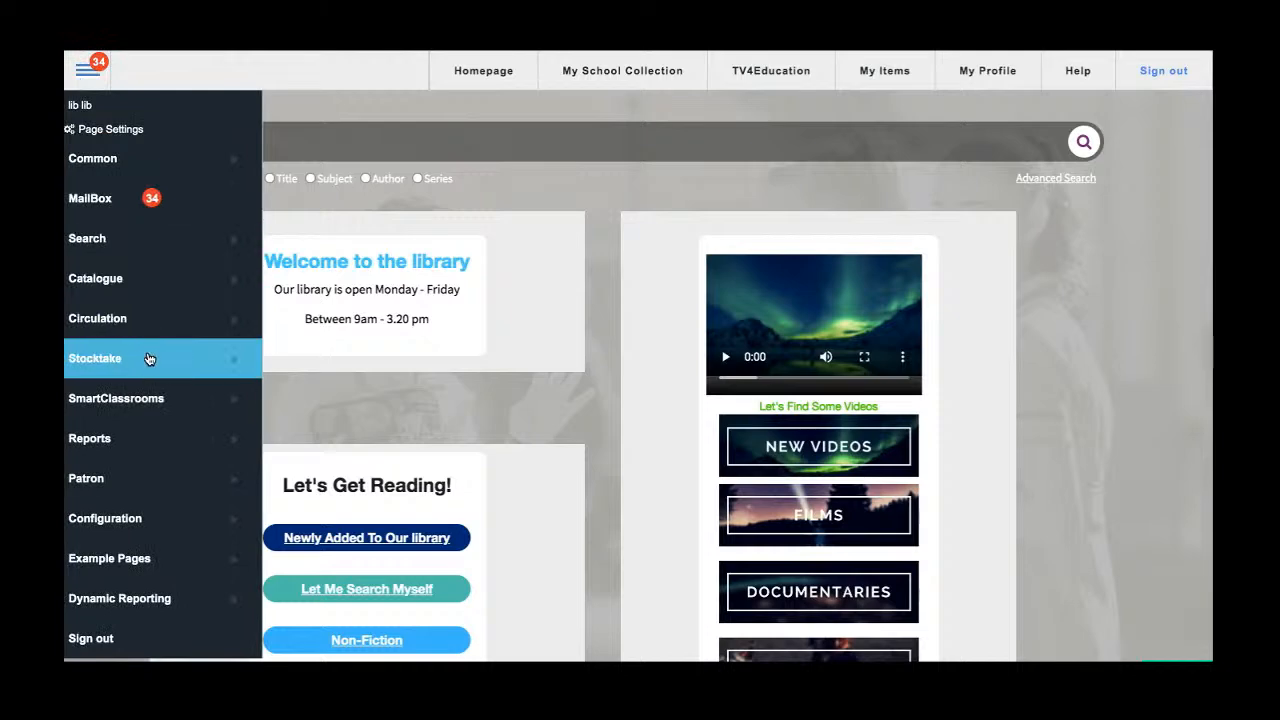
mouse_move(148, 358)
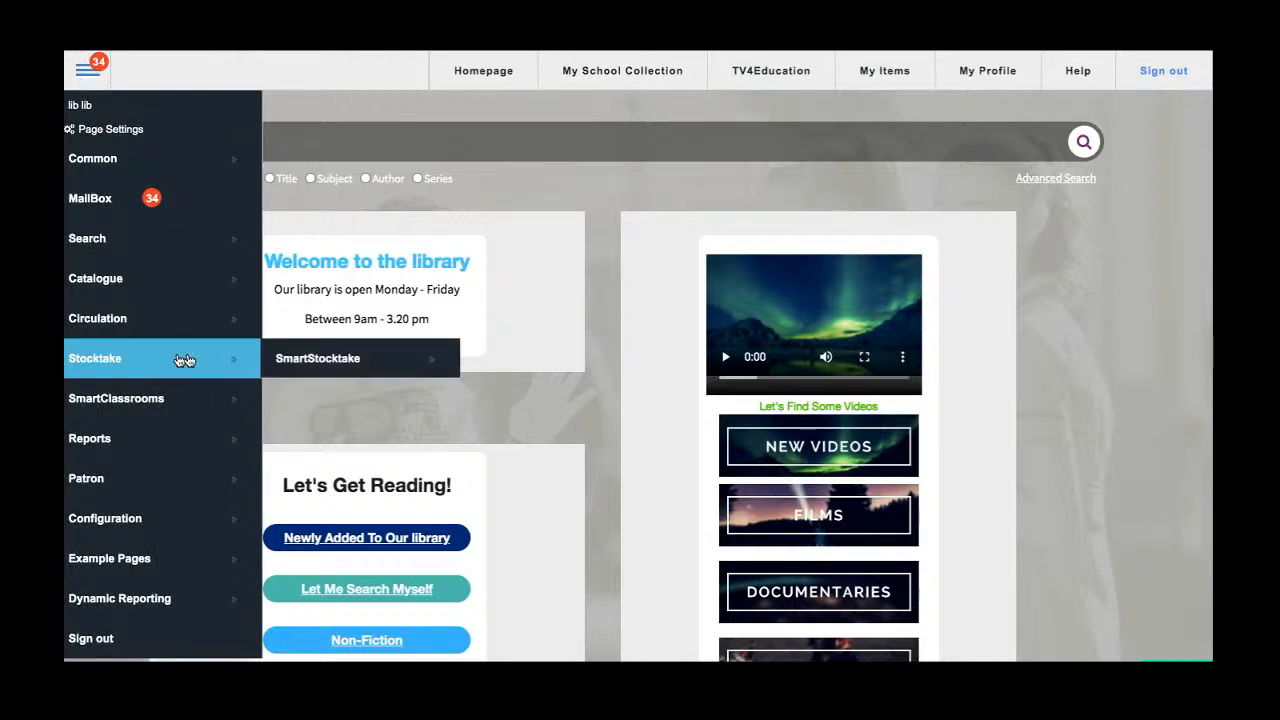
left_click(340, 362)
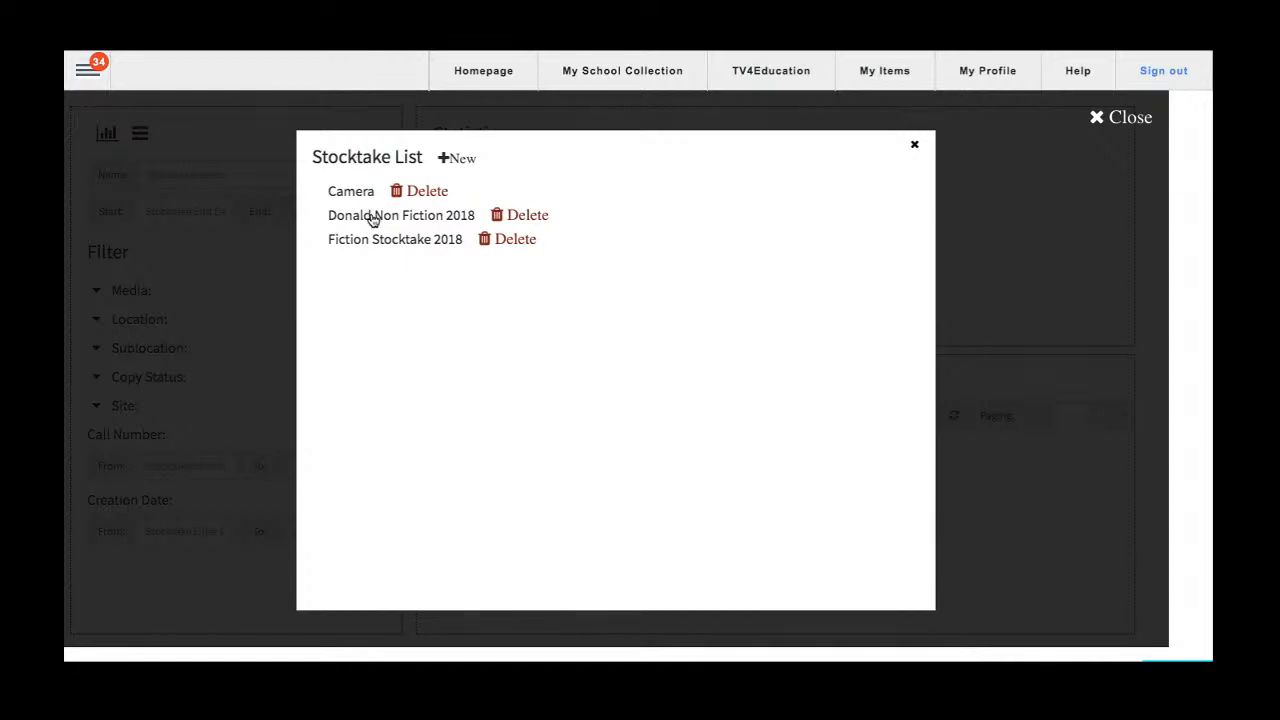
left_click(455, 160)
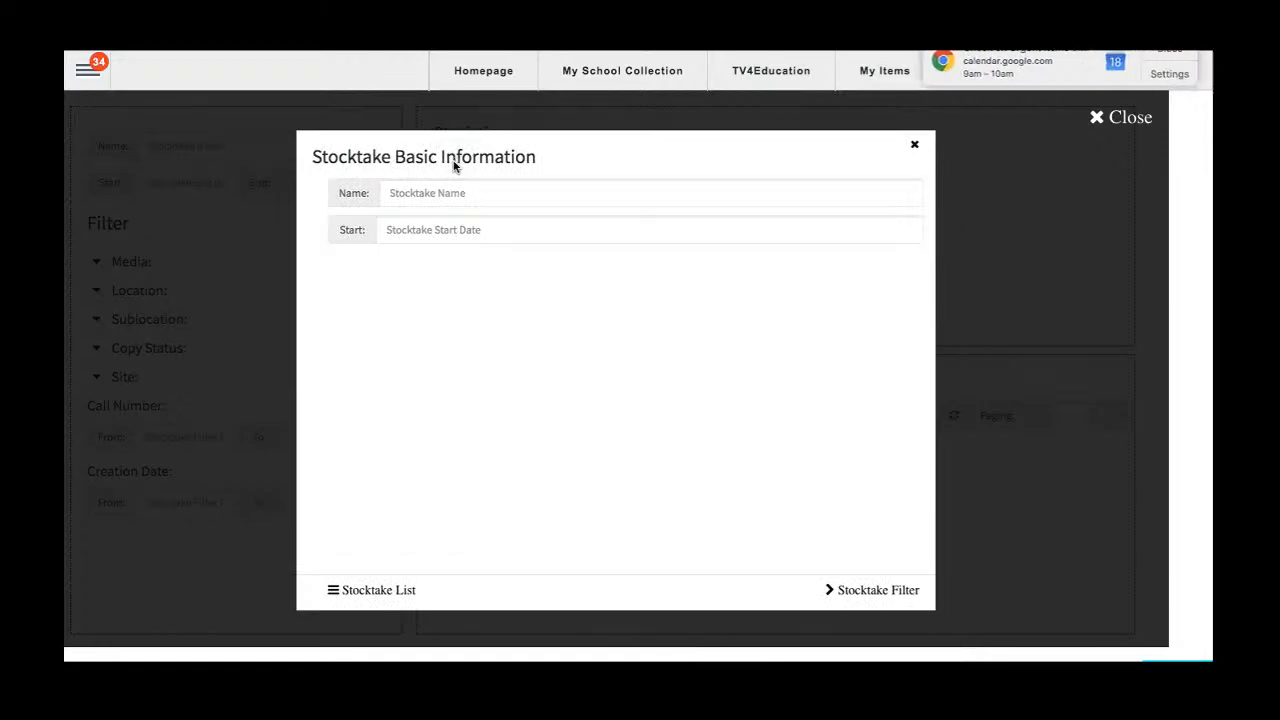
left_click(1160, 47)
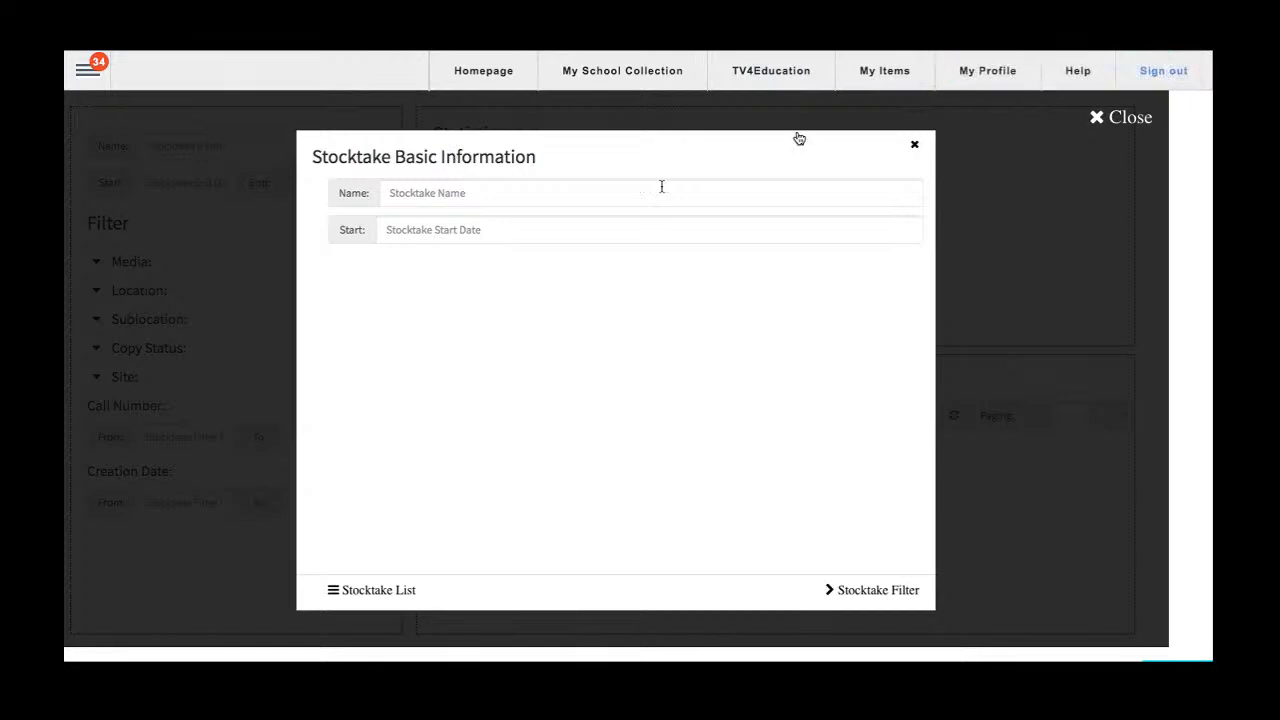
Name the new stocktake "Stocktake 2020 (Book - Fiction)".
left_click(580, 200)
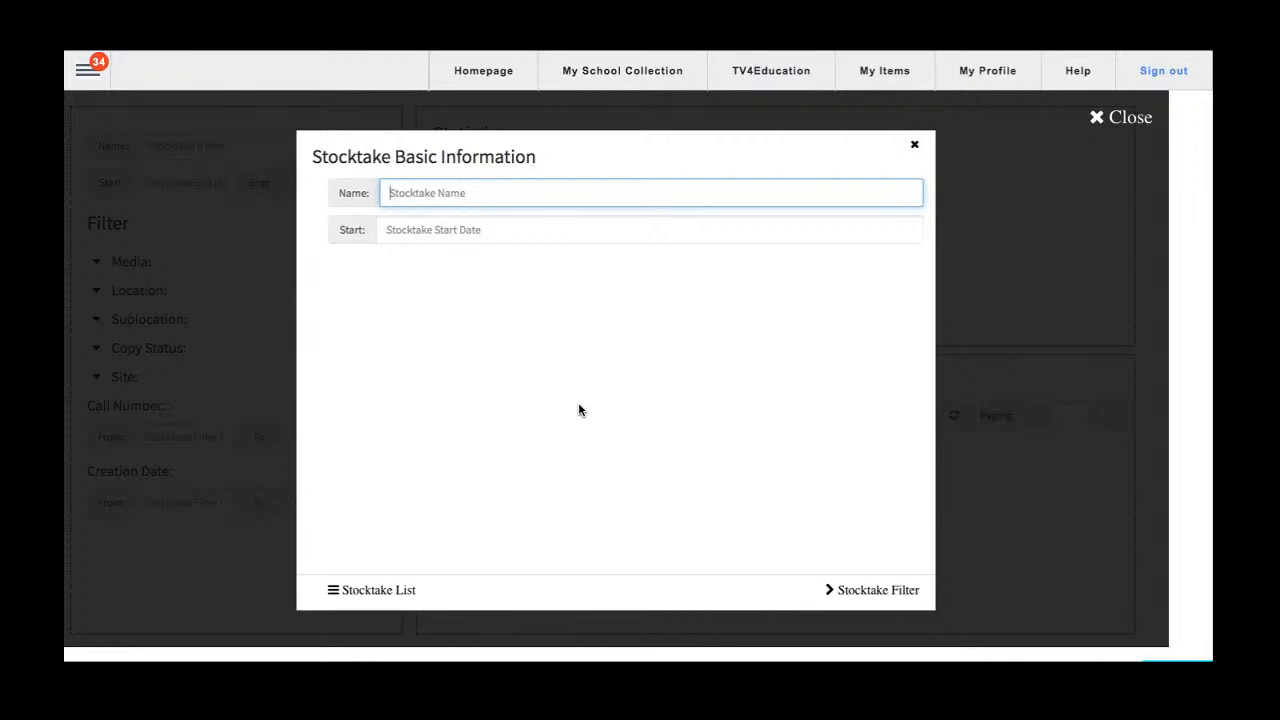
type("Stocktake")
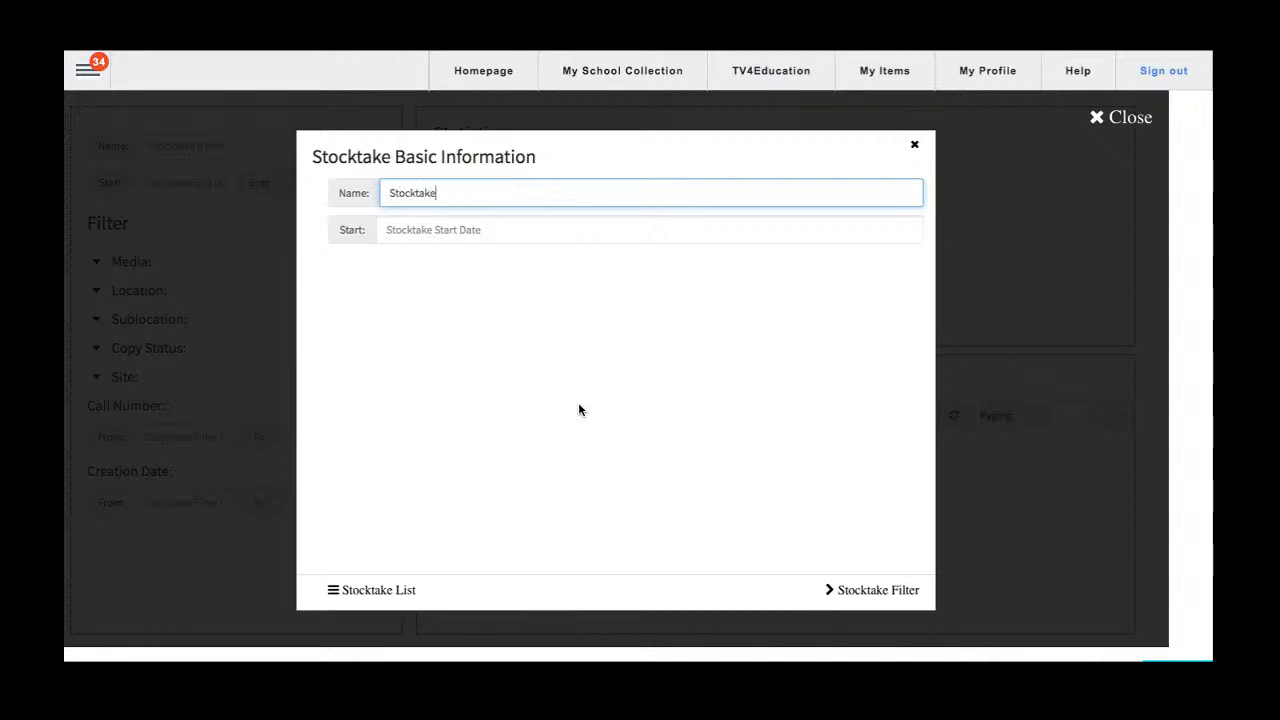
type(" 2020 (Bo")
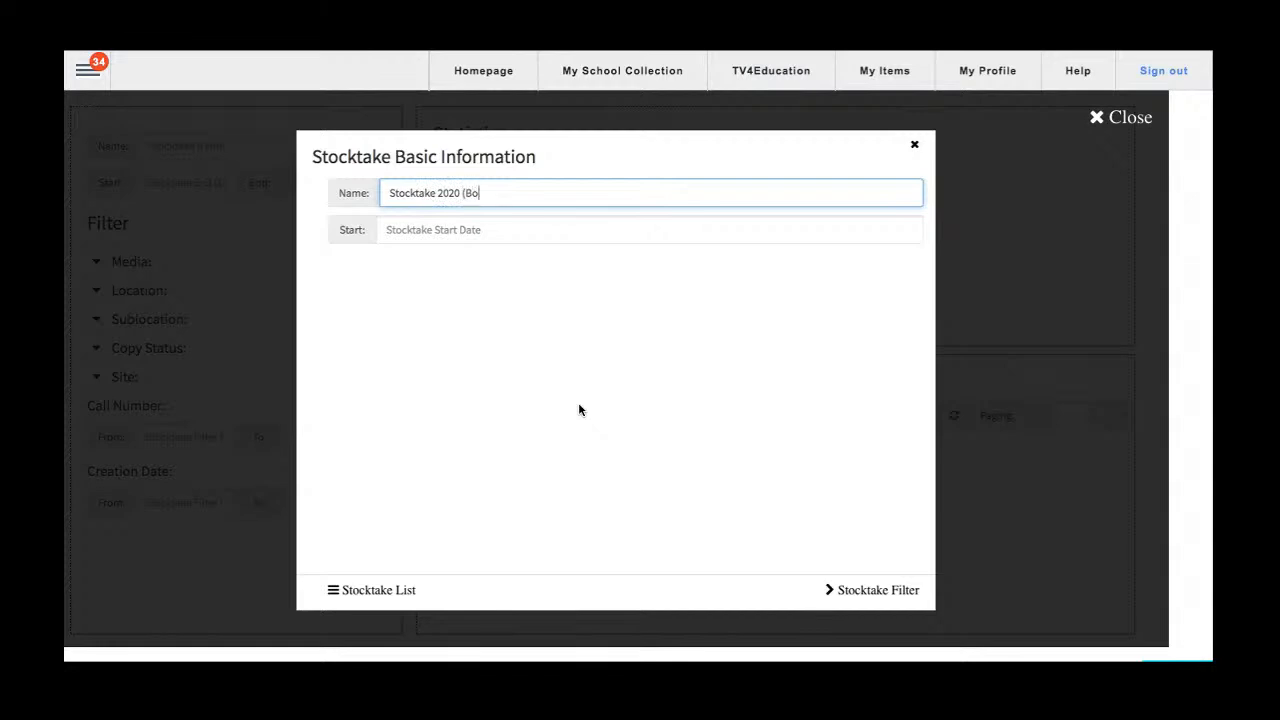
type("ok - Fiction)")
Set the stocktake's start date to 18/06/2020.
left_click_drag(336, 235, 366, 233)
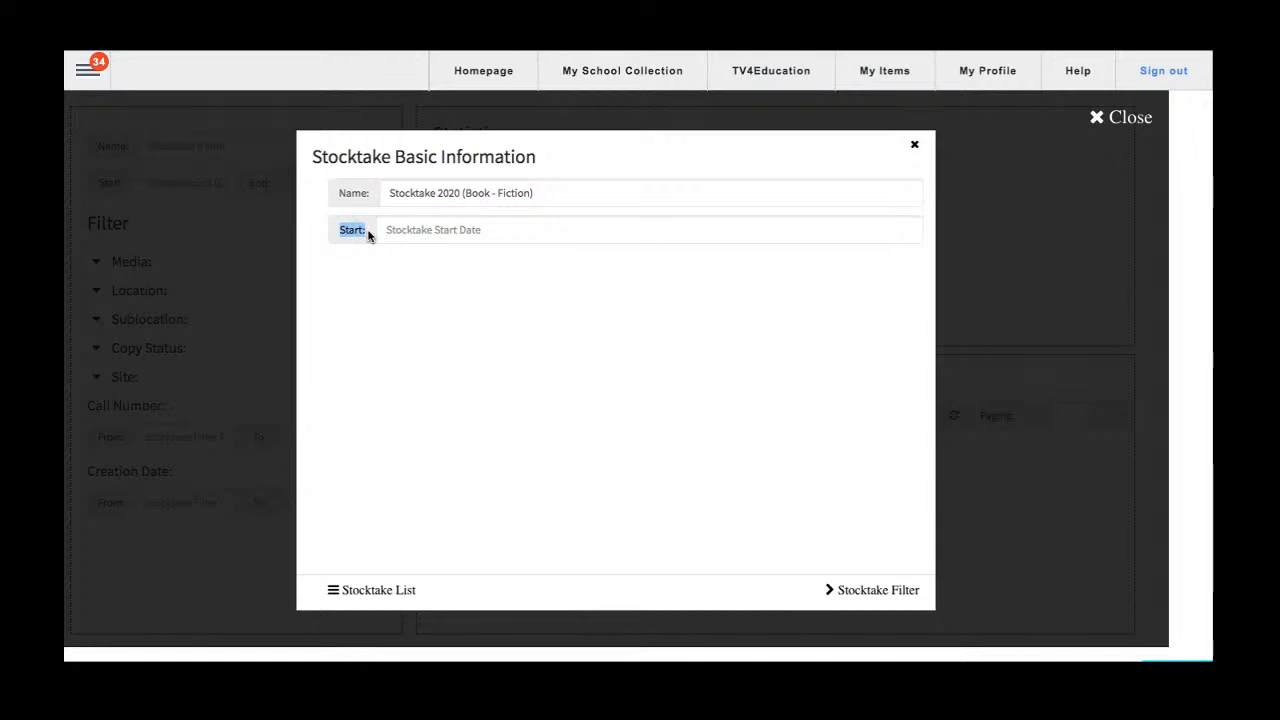
left_click(440, 229)
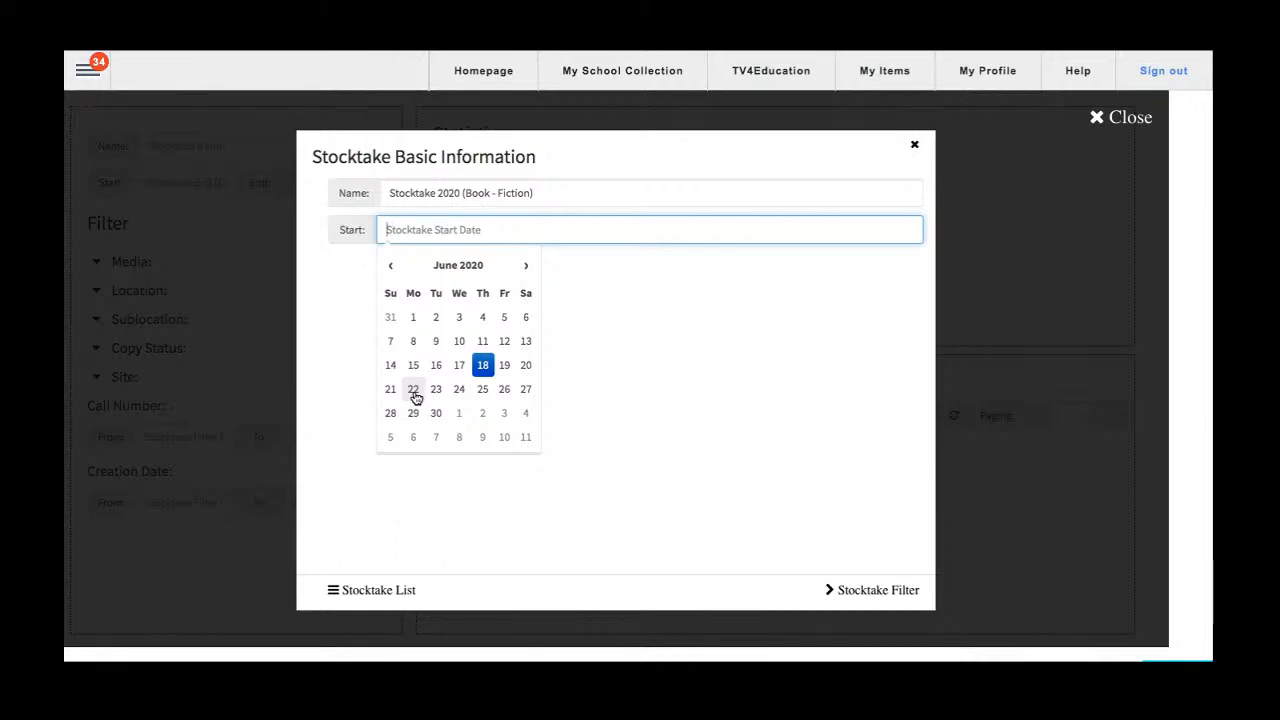
left_click(483, 366)
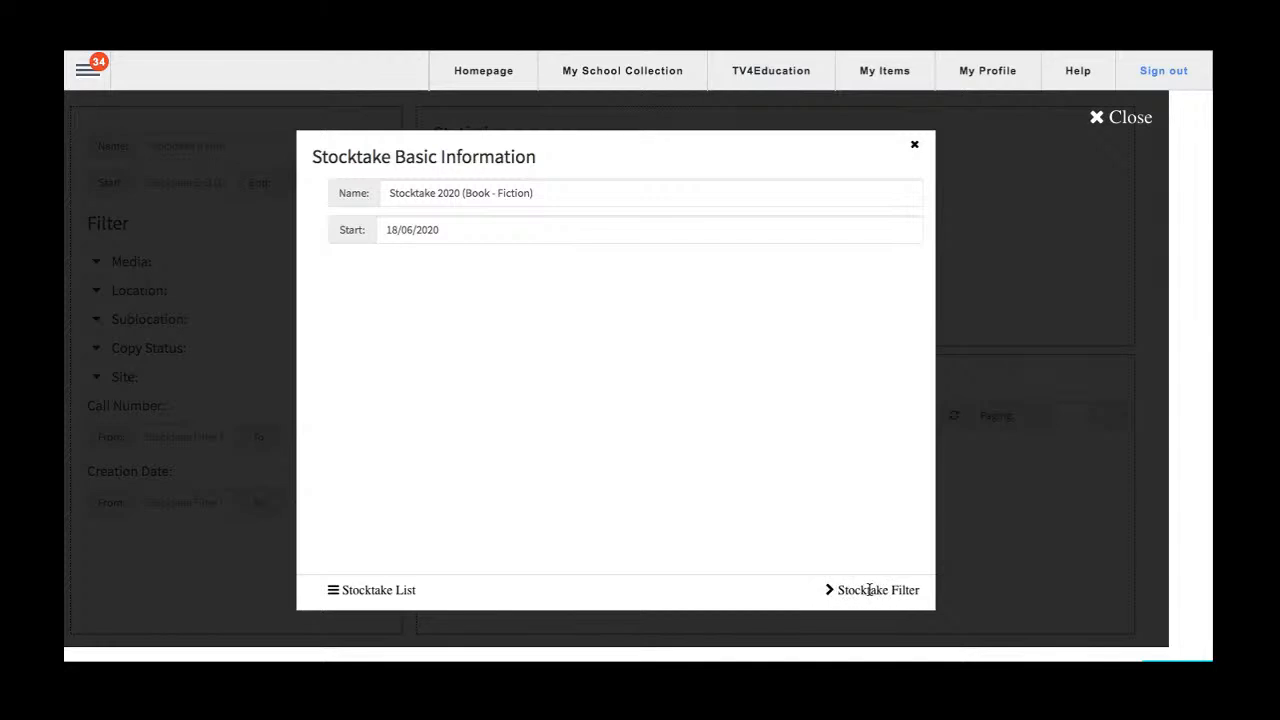
Continue to the stocktake filters and add Book as the media type.
left_click(869, 590)
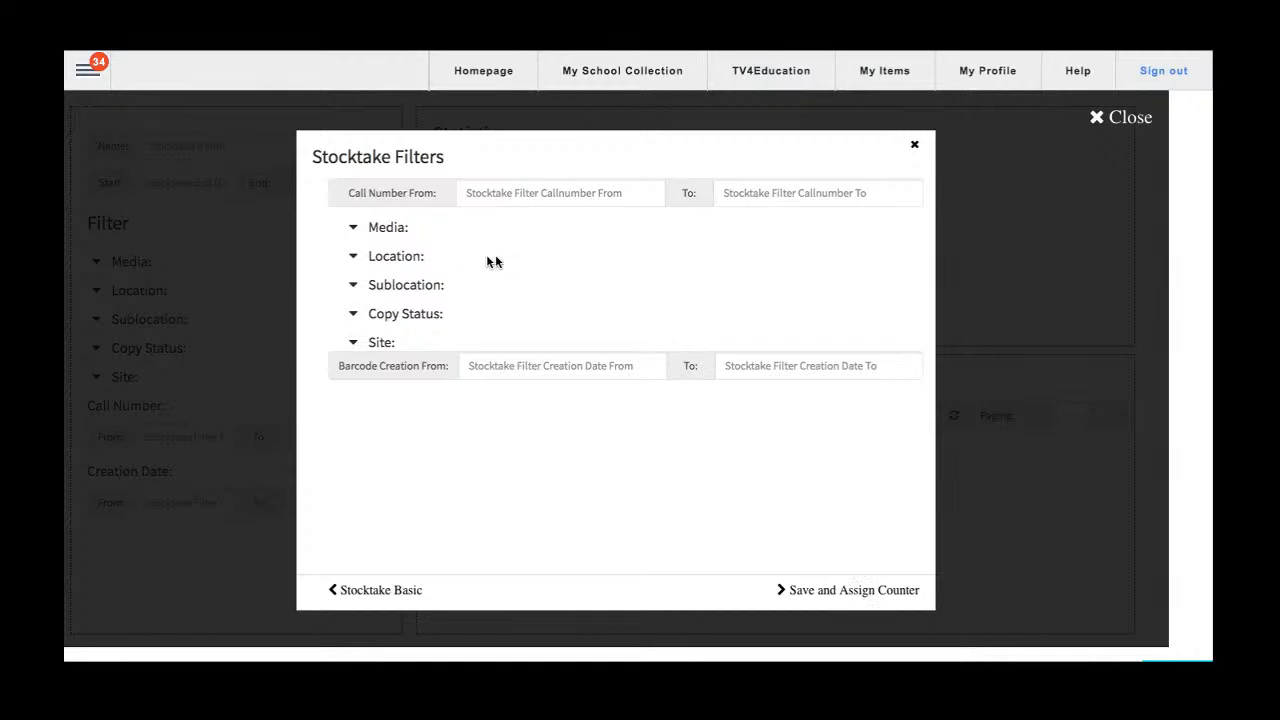
left_click(354, 227)
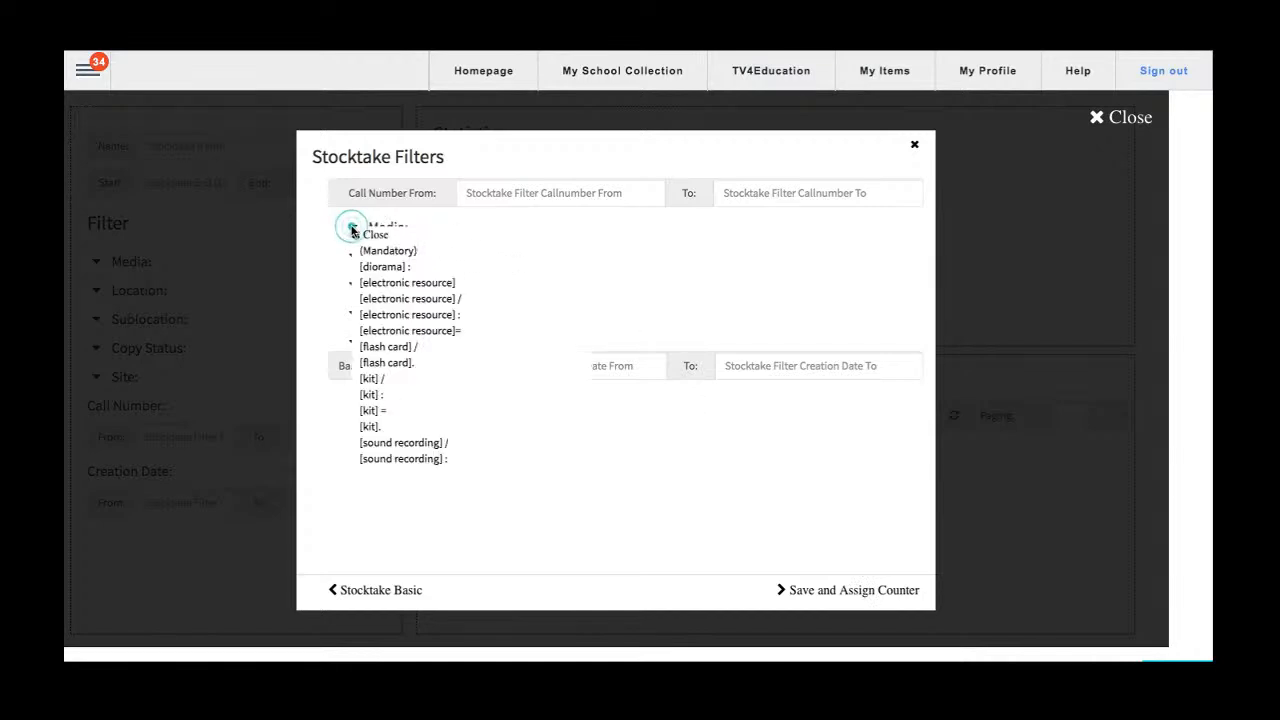
scroll(403, 328, "down", 10)
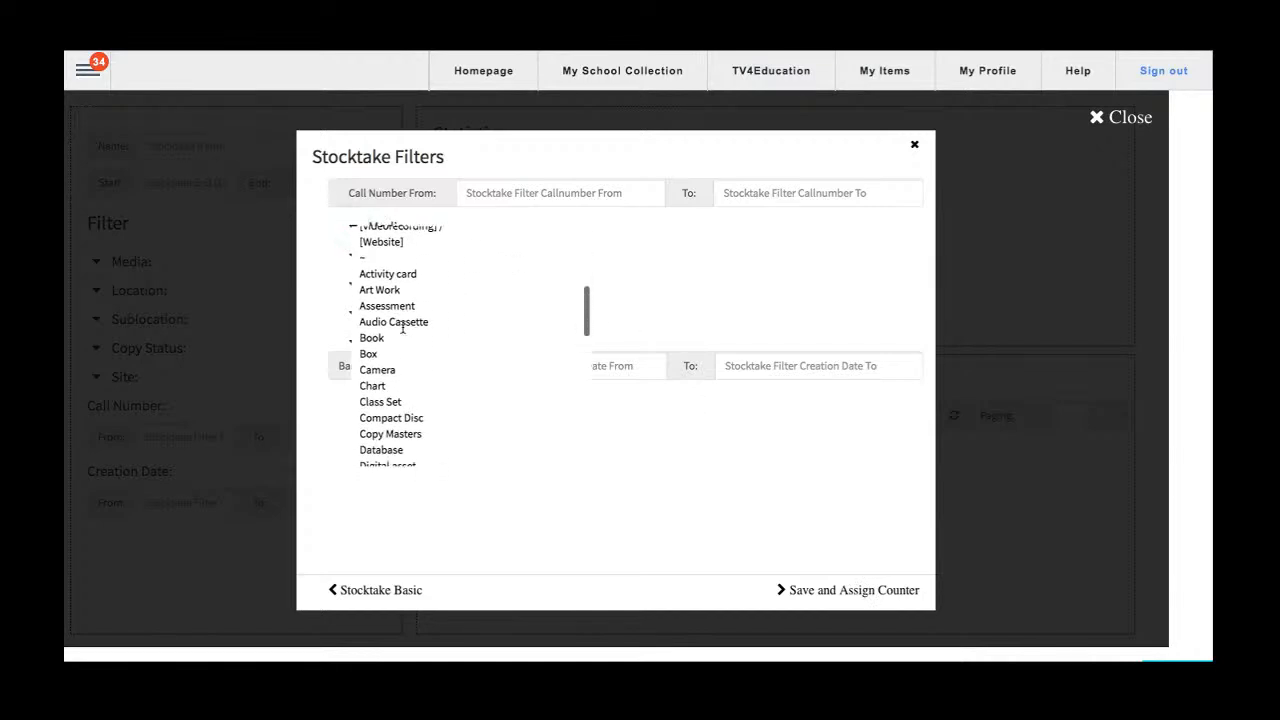
scroll(373, 338, "up", 10)
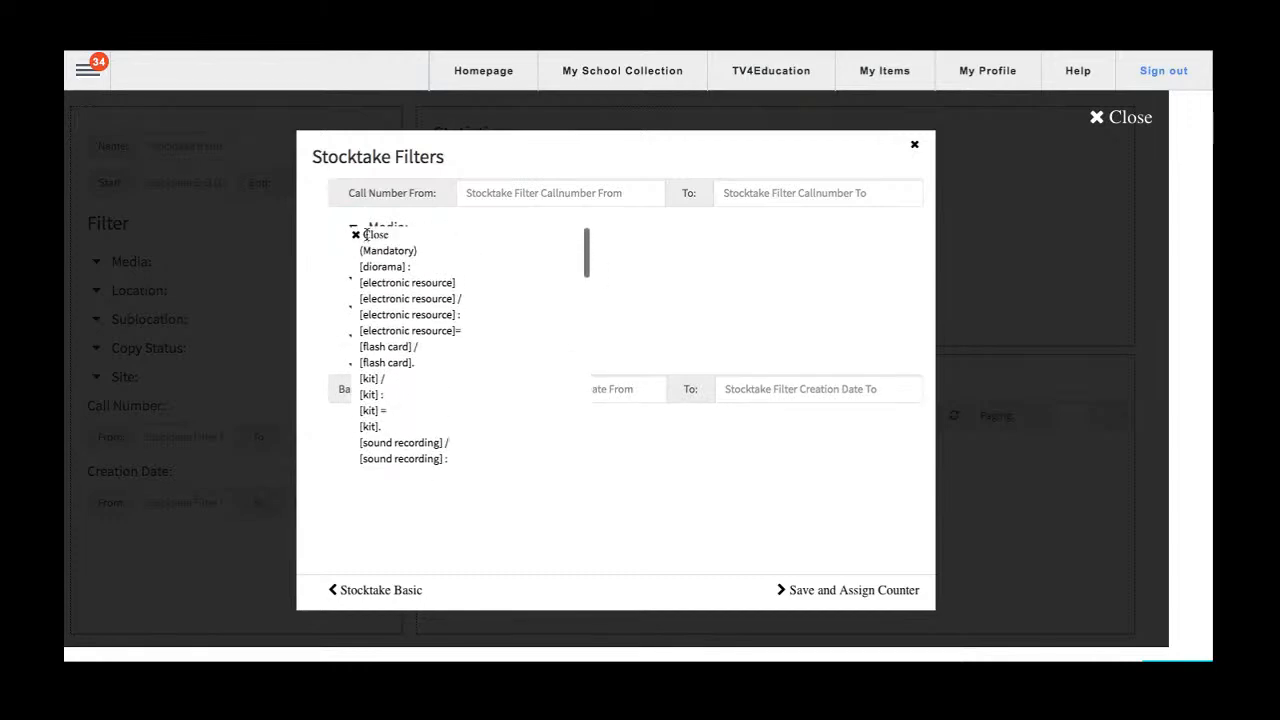
left_click(357, 234)
Add Gorman Learning Centre as the location filter for the stocktake.
left_click(352, 282)
scroll(404, 420, "down", 1)
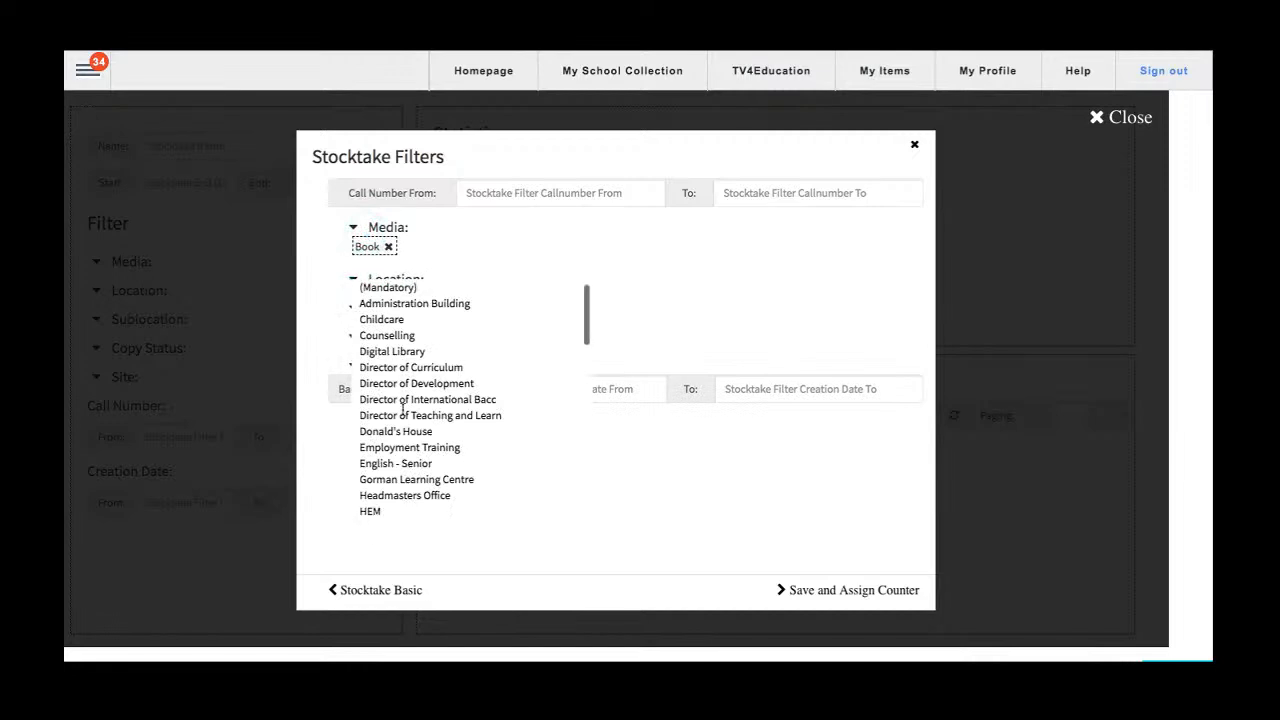
left_click(383, 472)
scroll(383, 472, "up", 1)
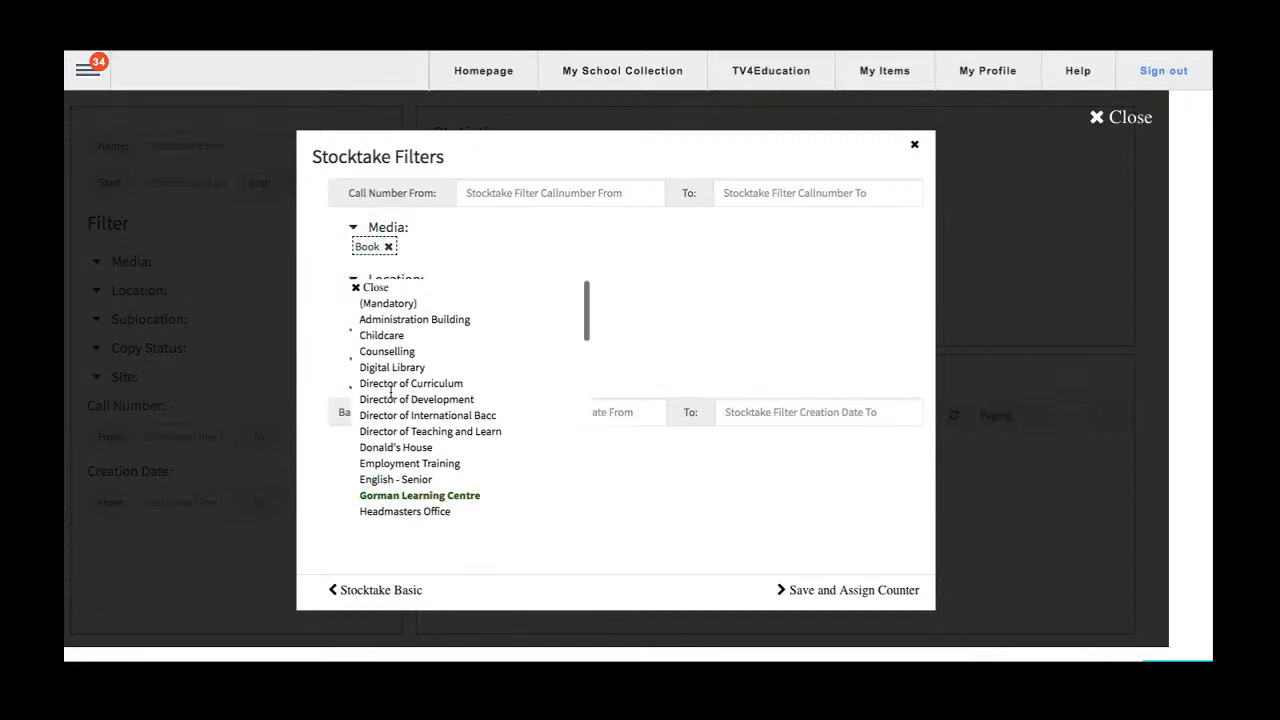
left_click(356, 288)
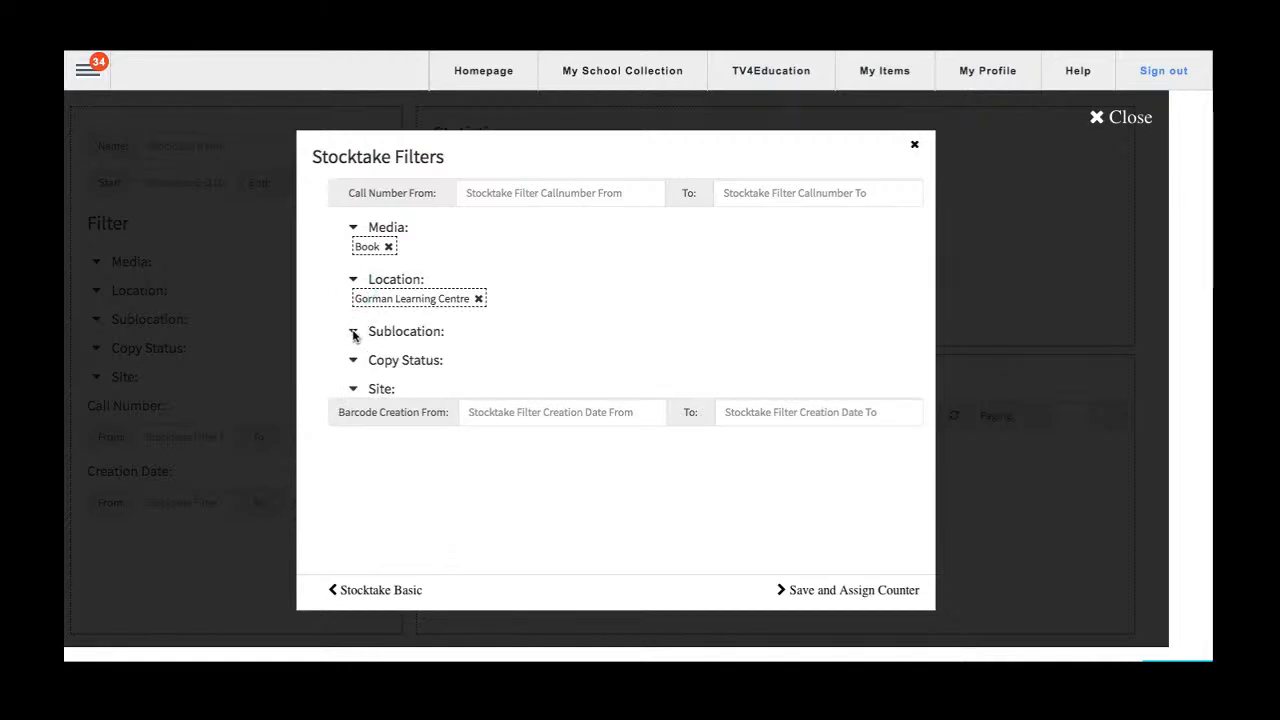
Add Fiction, Games, Gifted and Talented, and Graphic Novels as the stocktake's sublocation filters.
left_click(354, 335)
scroll(400, 400, "down", 5)
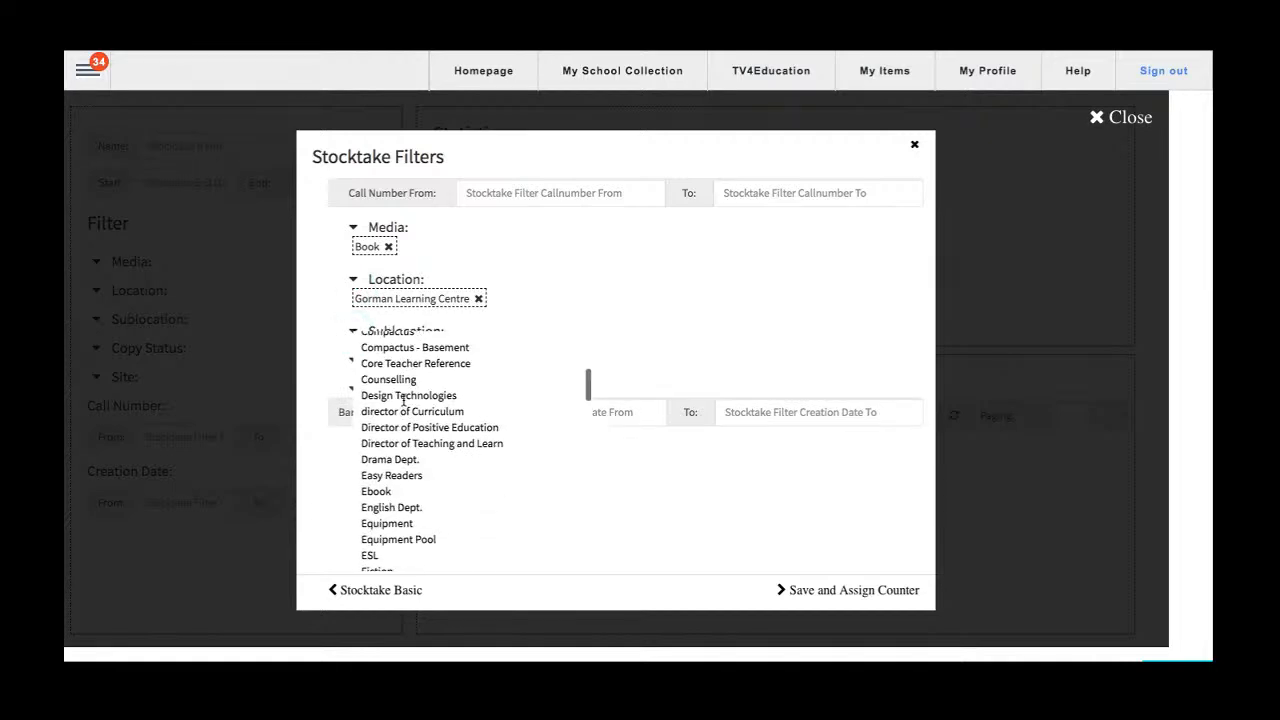
scroll(403, 400, "down", 1)
left_click(381, 410)
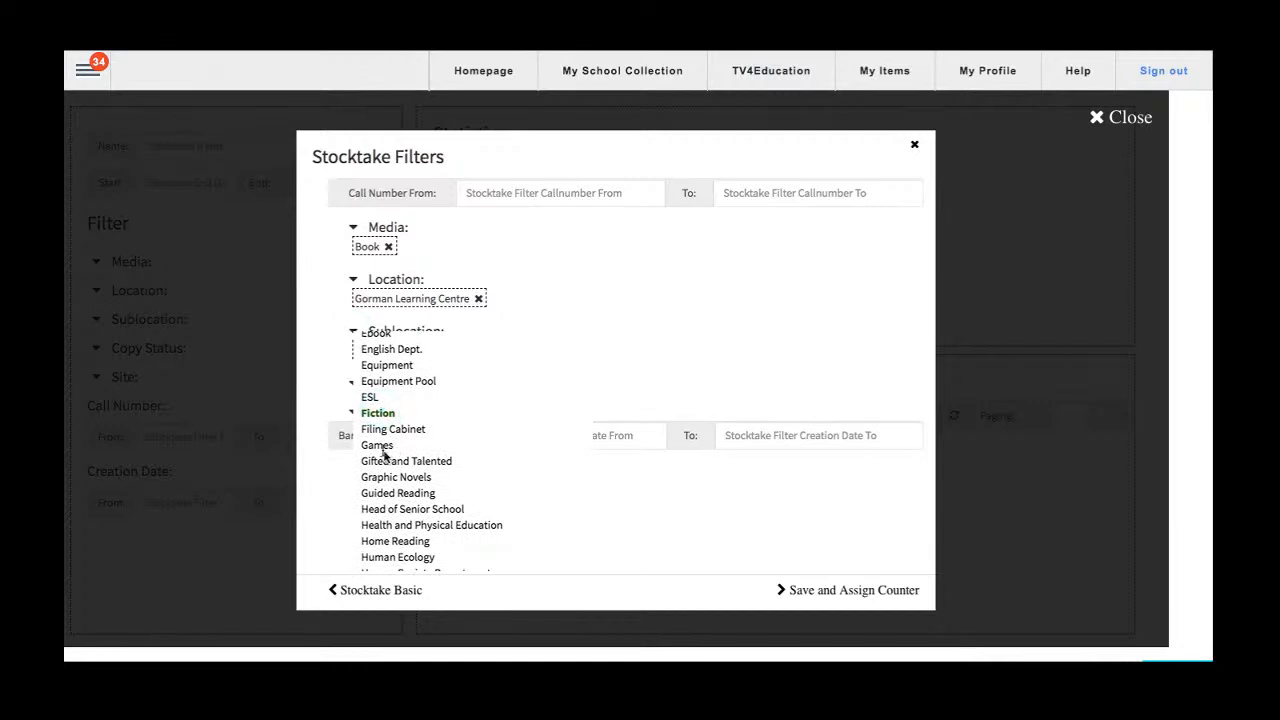
left_click(379, 446)
left_click(381, 462)
left_click(378, 478)
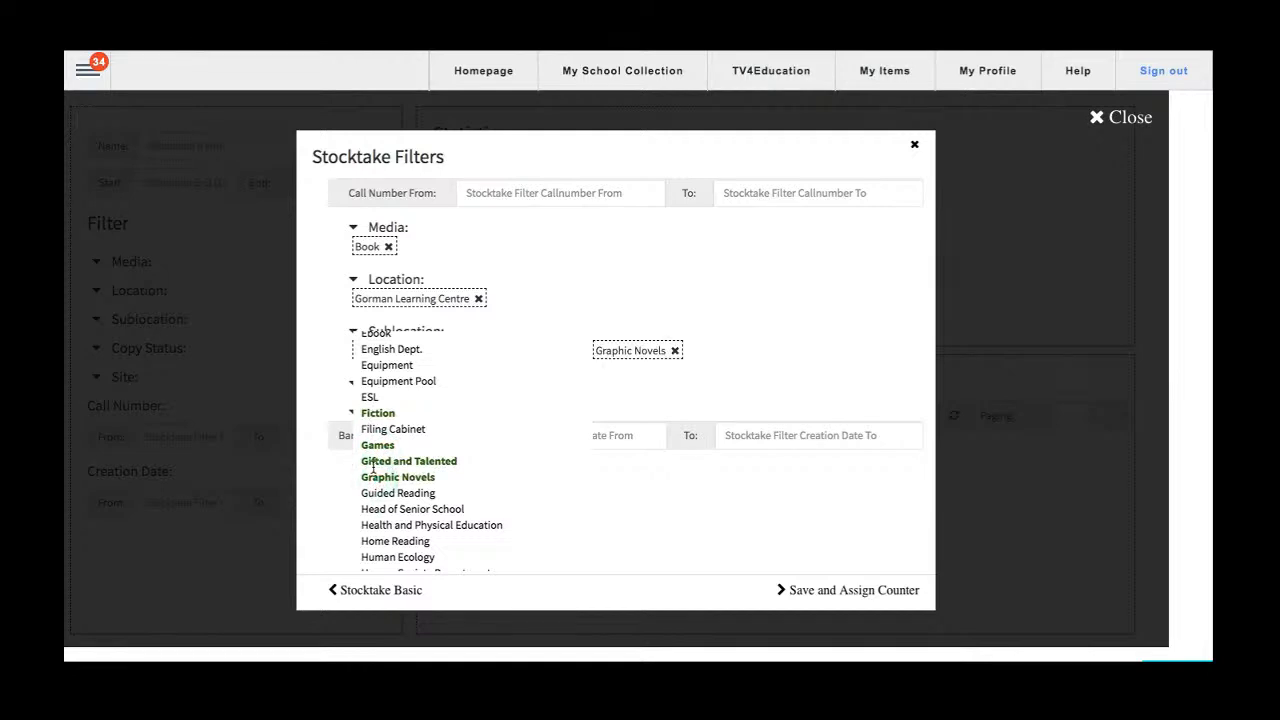
scroll(373, 466, "up", 10)
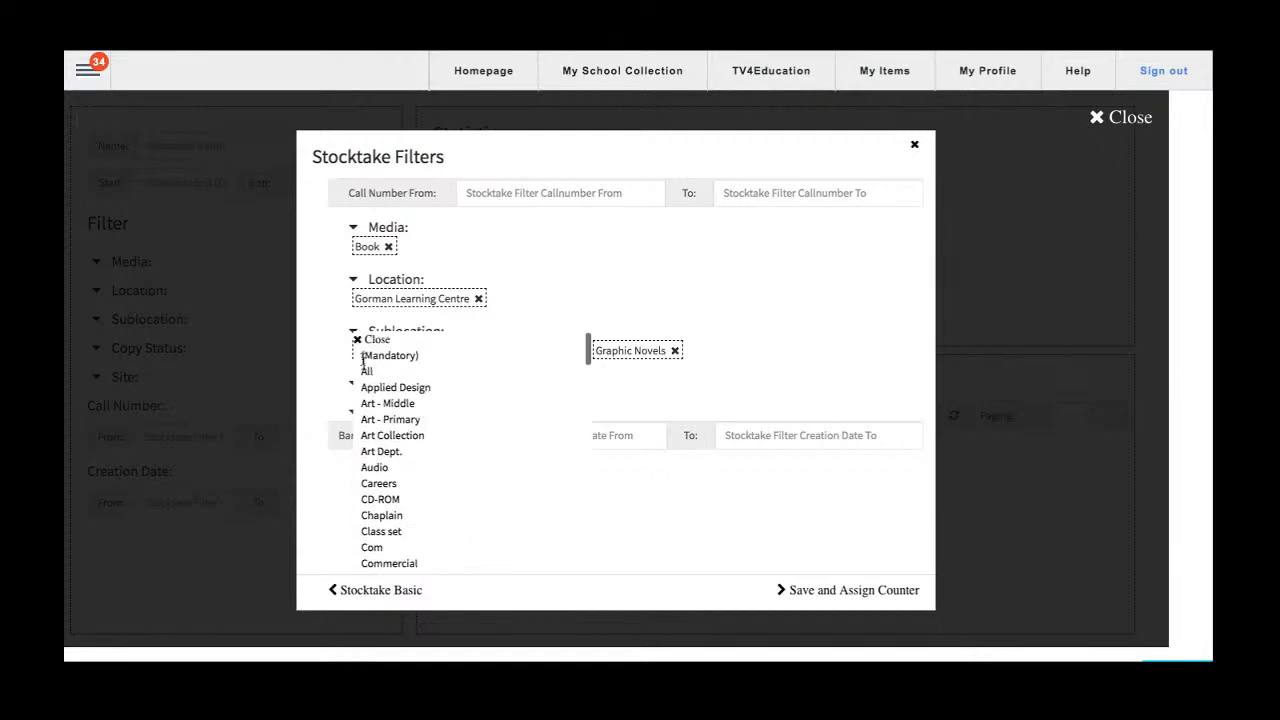
left_click(357, 341)
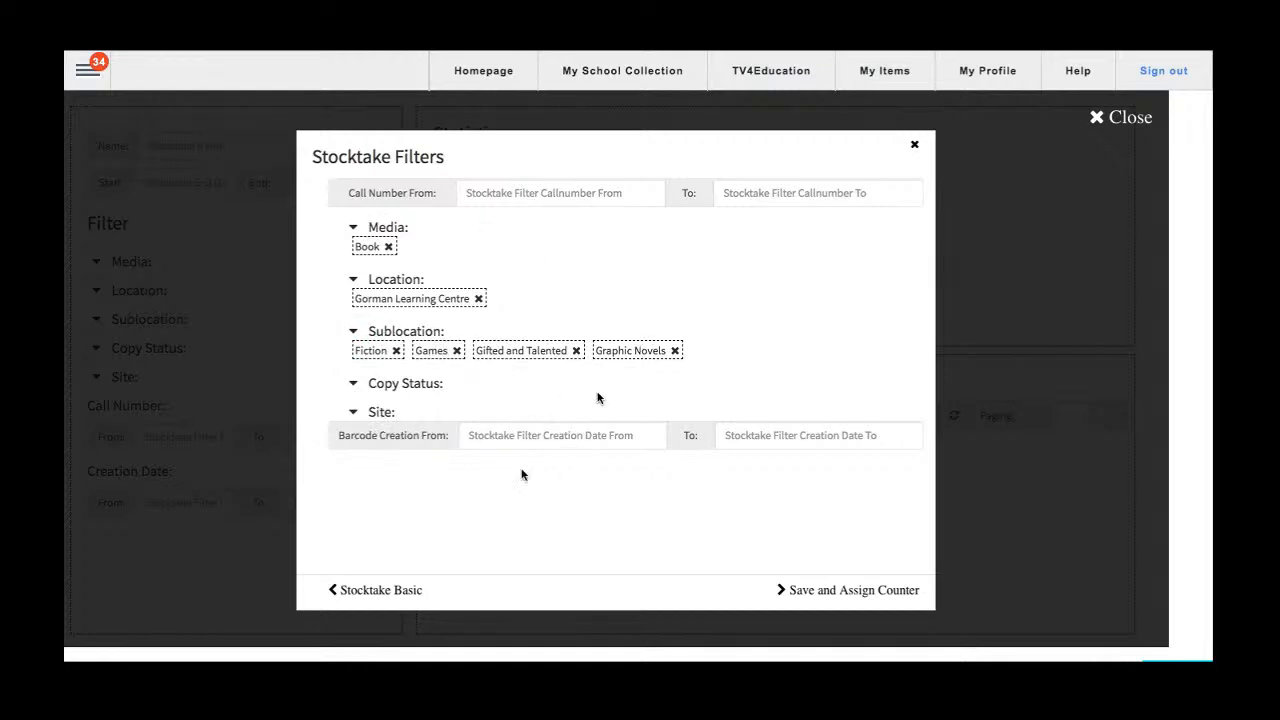
Try to save the stocktake filters without choosing any copy status.
left_click(354, 384)
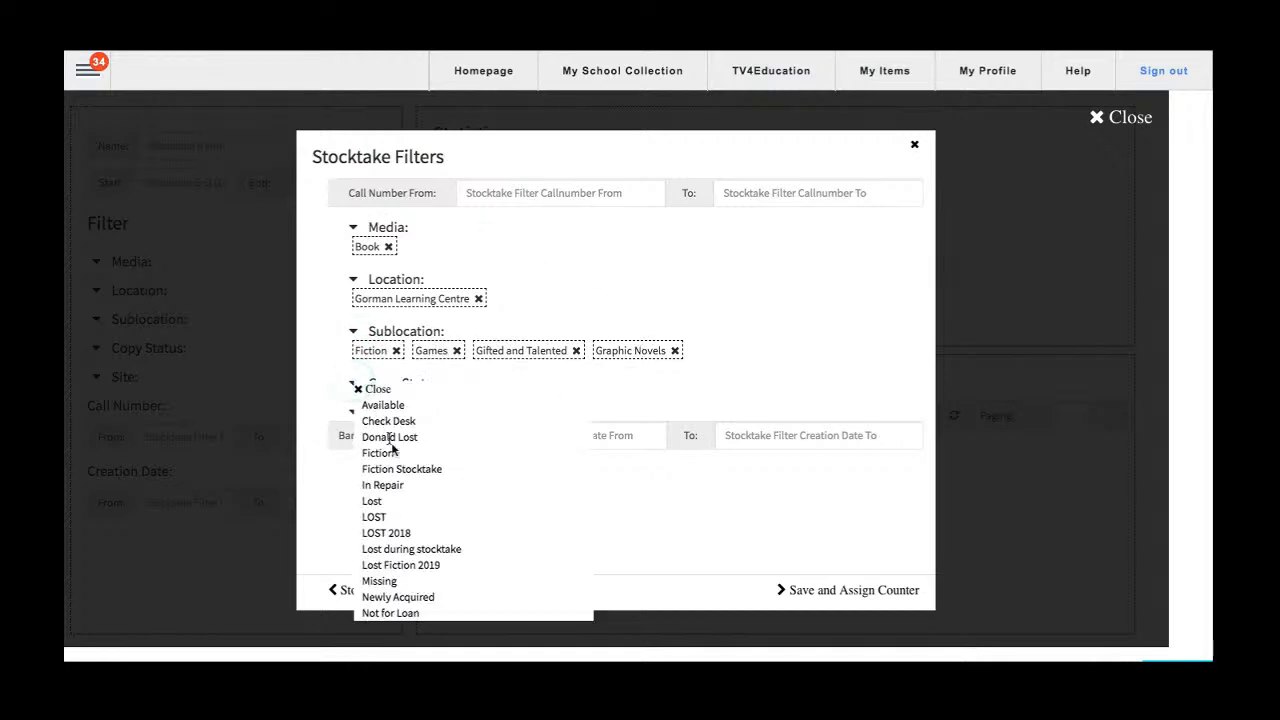
left_click(361, 392)
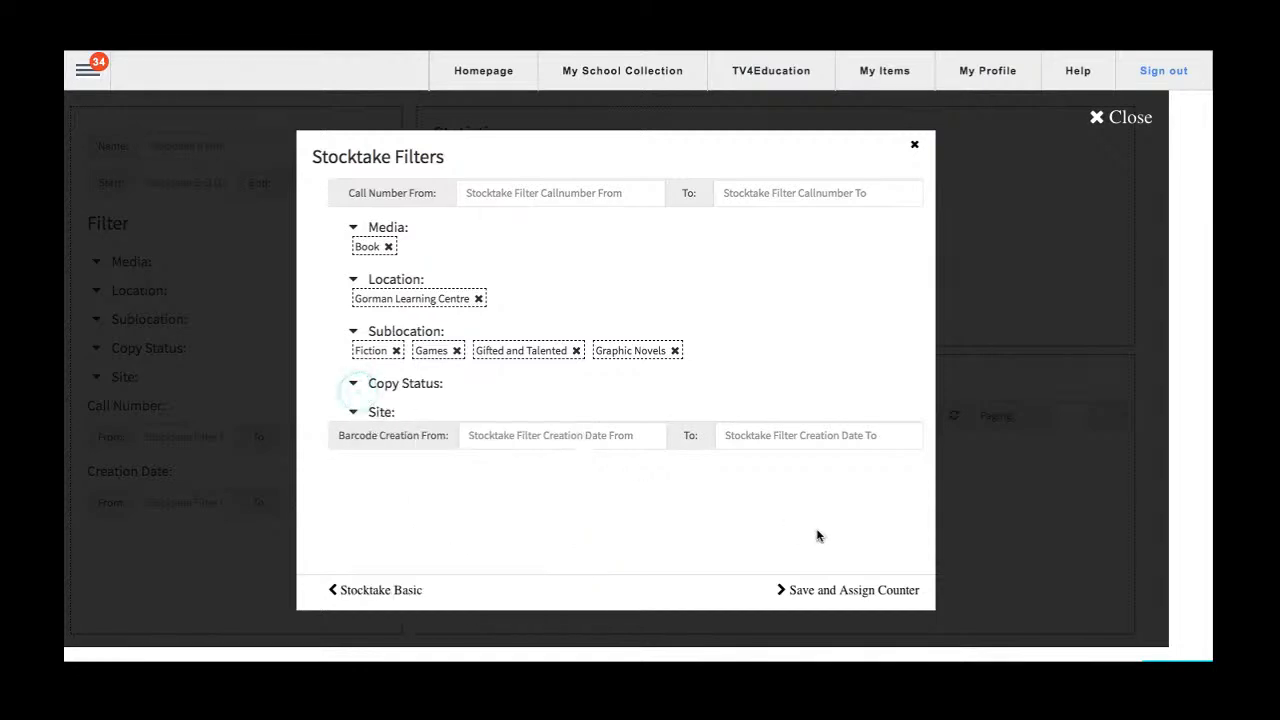
left_click(820, 590)
left_click(778, 99)
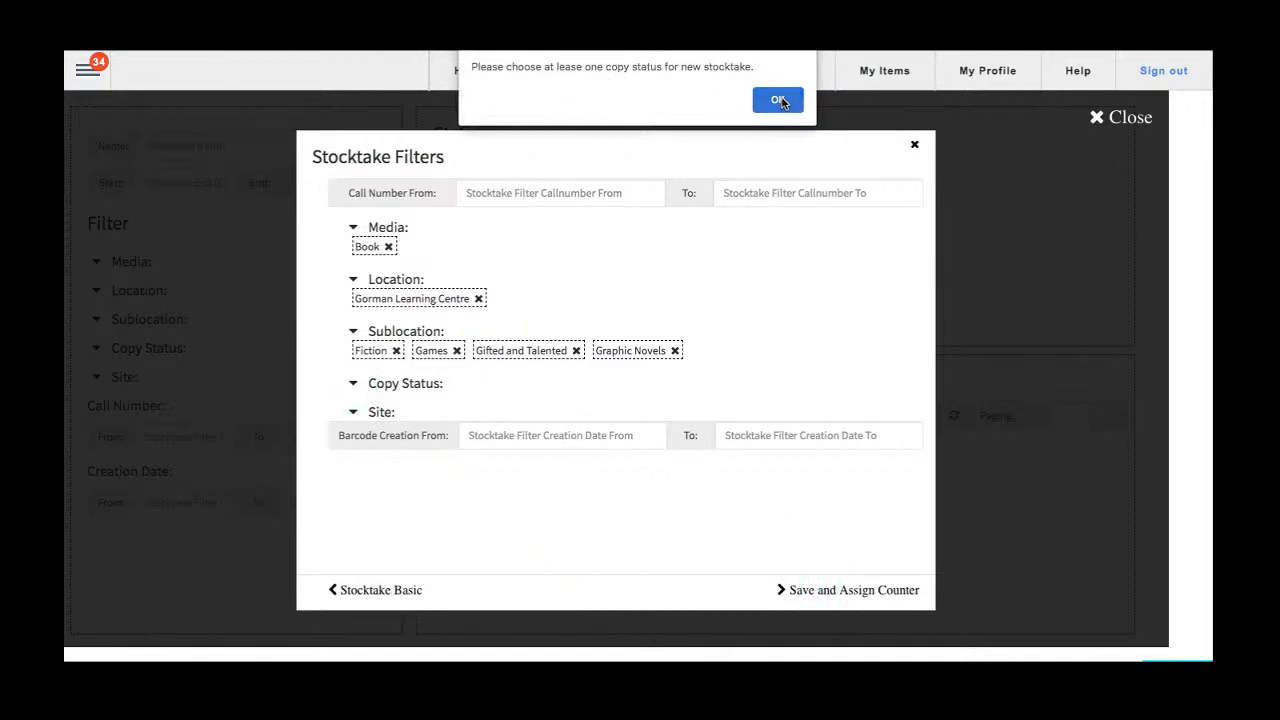
Add Available as the copy status filter for the stocktake.
left_click(352, 386)
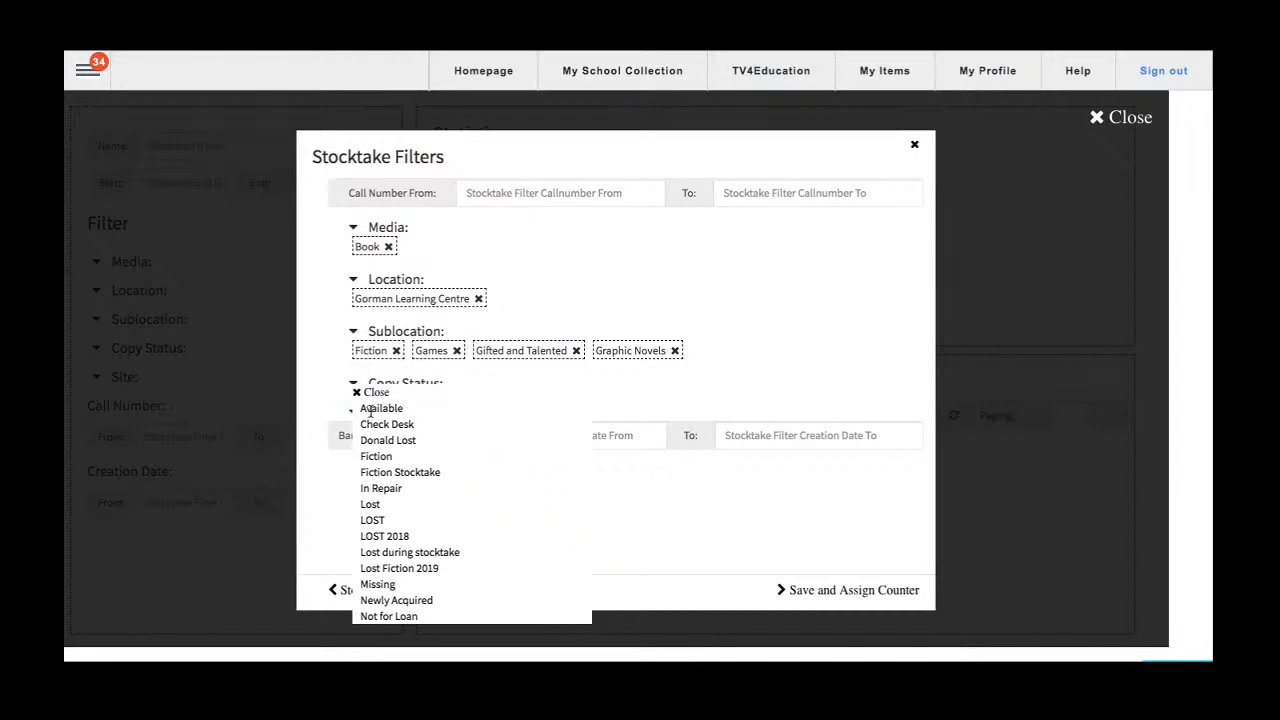
left_click(370, 409)
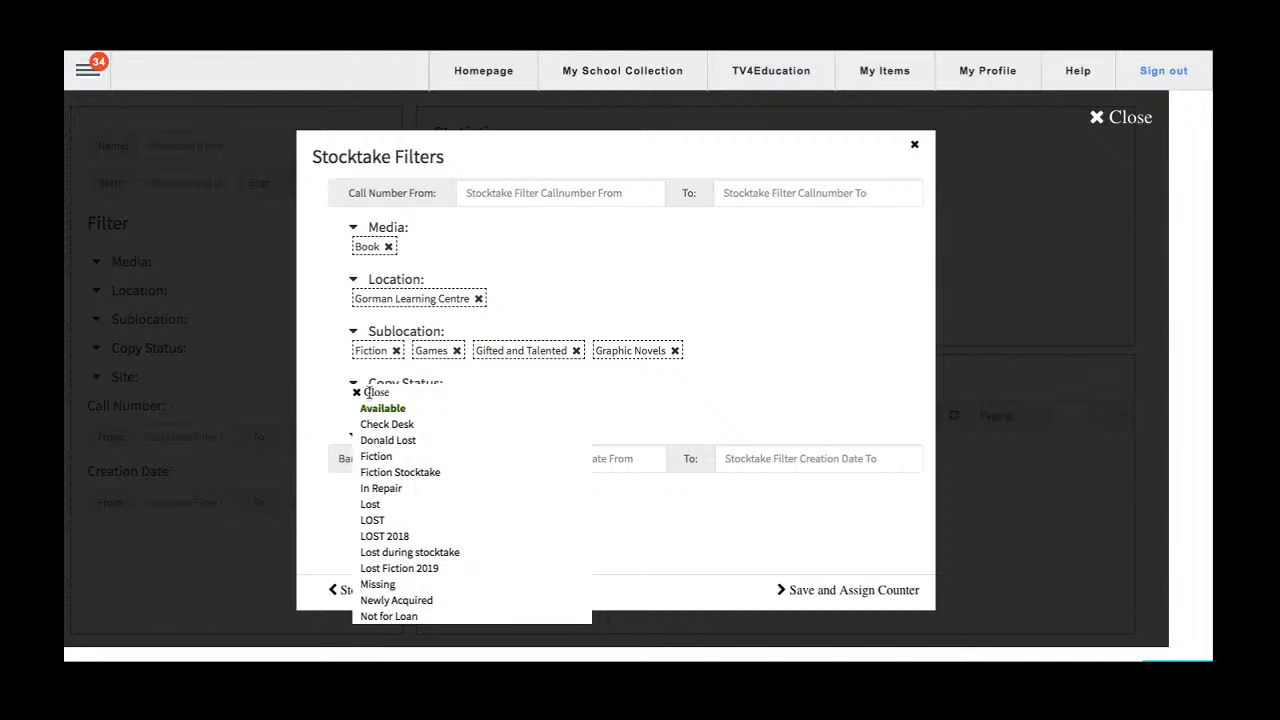
left_click(365, 392)
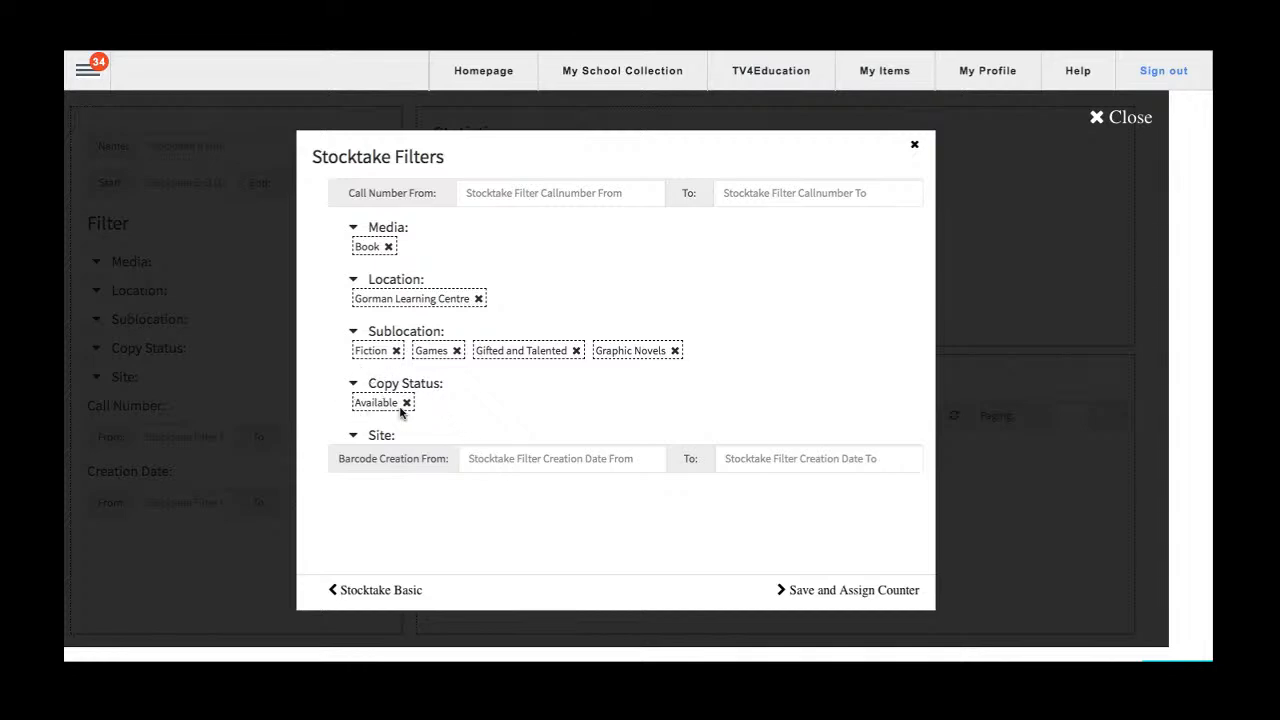
Save the stocktake, search patrons by first name, and assign the matching patron in the Administrators classgrade as counter.
left_click(848, 590)
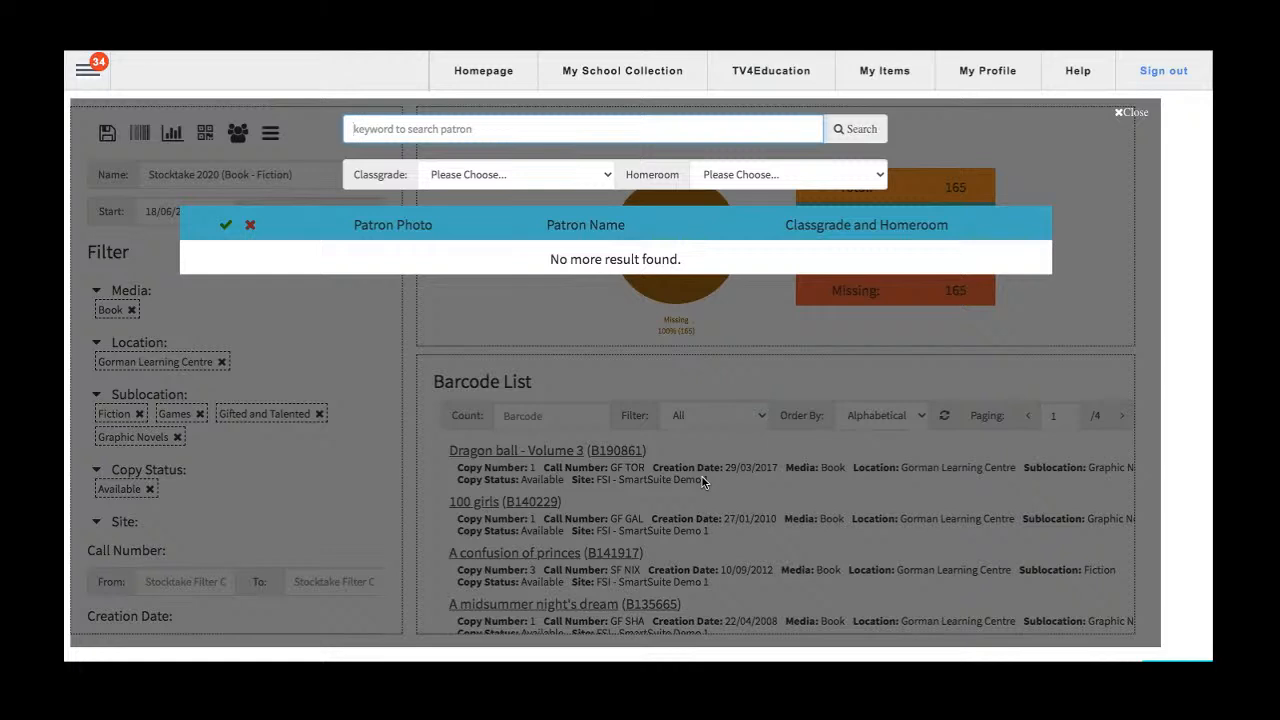
type("quentin")
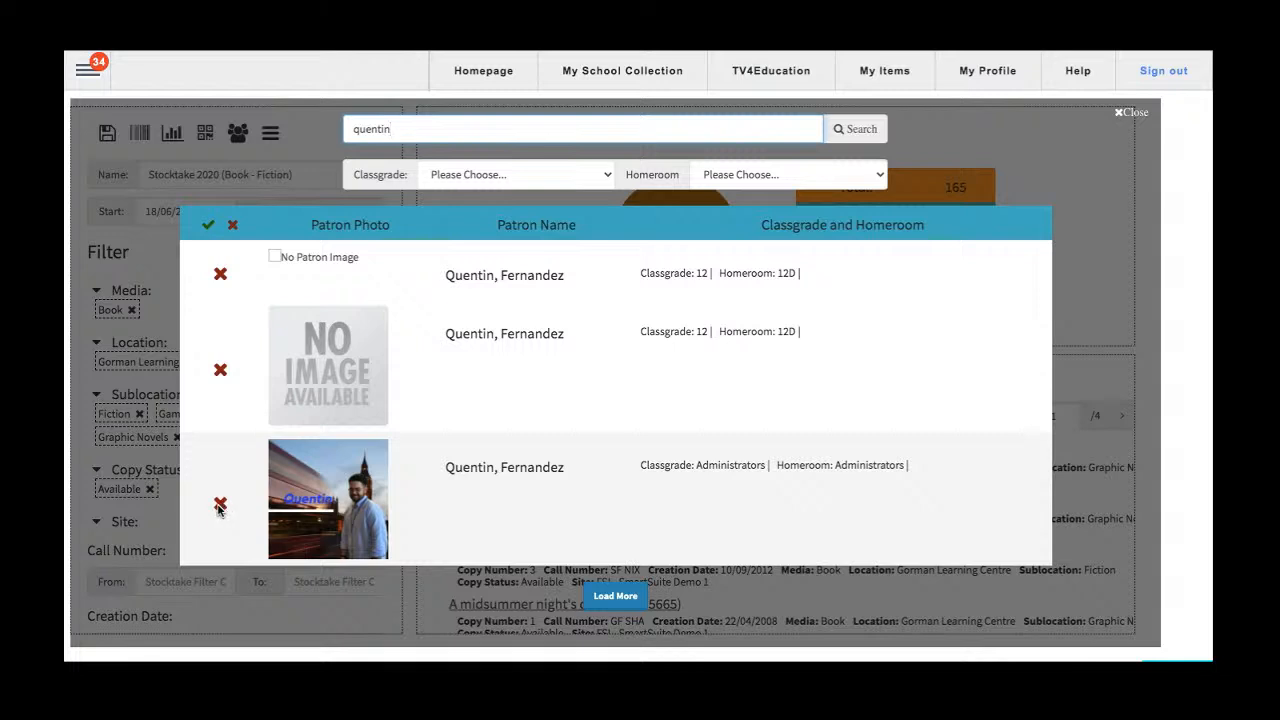
left_click(221, 505)
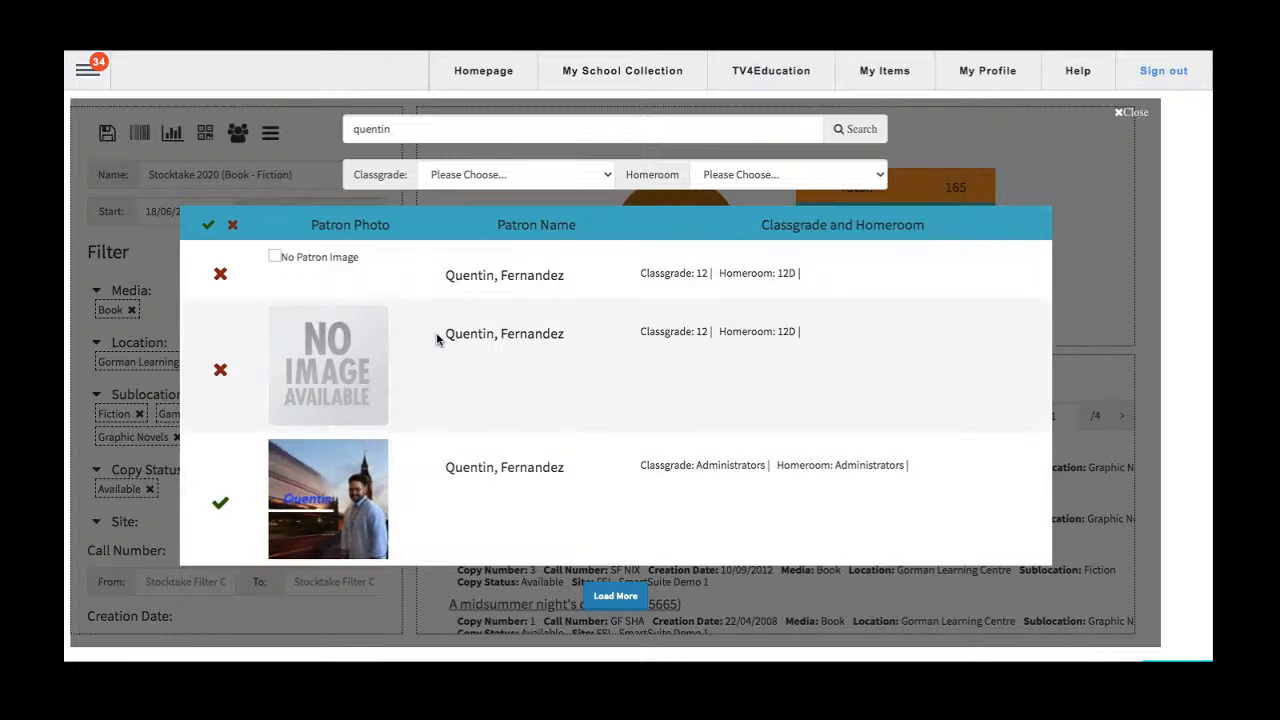
left_click(1130, 112)
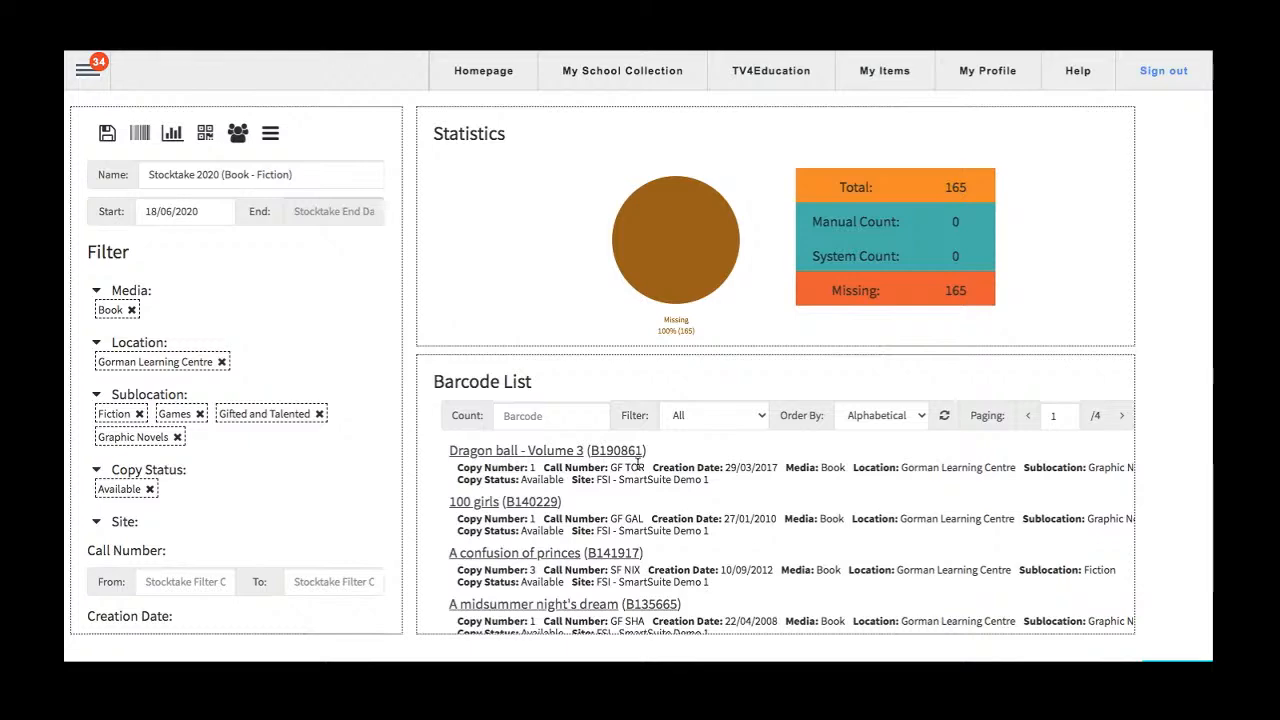
Look through the items in the stocktake's barcode list.
scroll(653, 510, "down", 5)
scroll(653, 505, "down", 6)
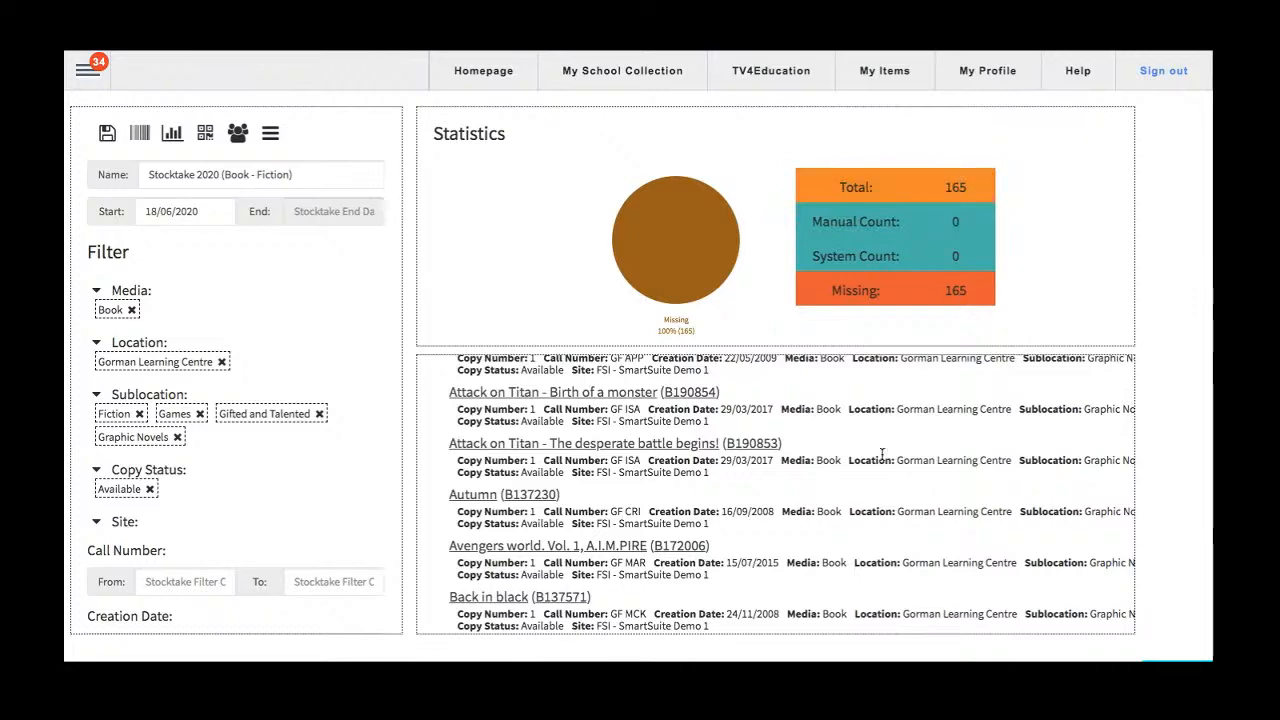
scroll(878, 457, "up", 6)
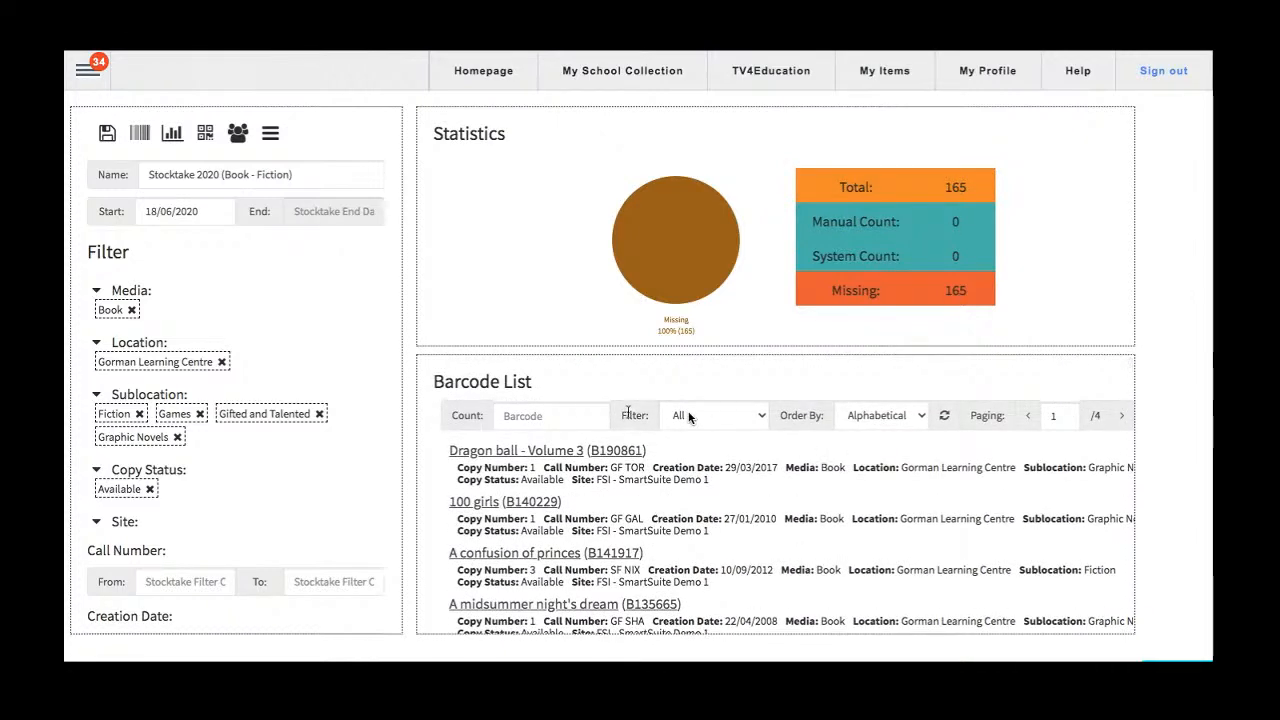
Review the barcode list's count field, its filter options and the listed items.
left_click(571, 415)
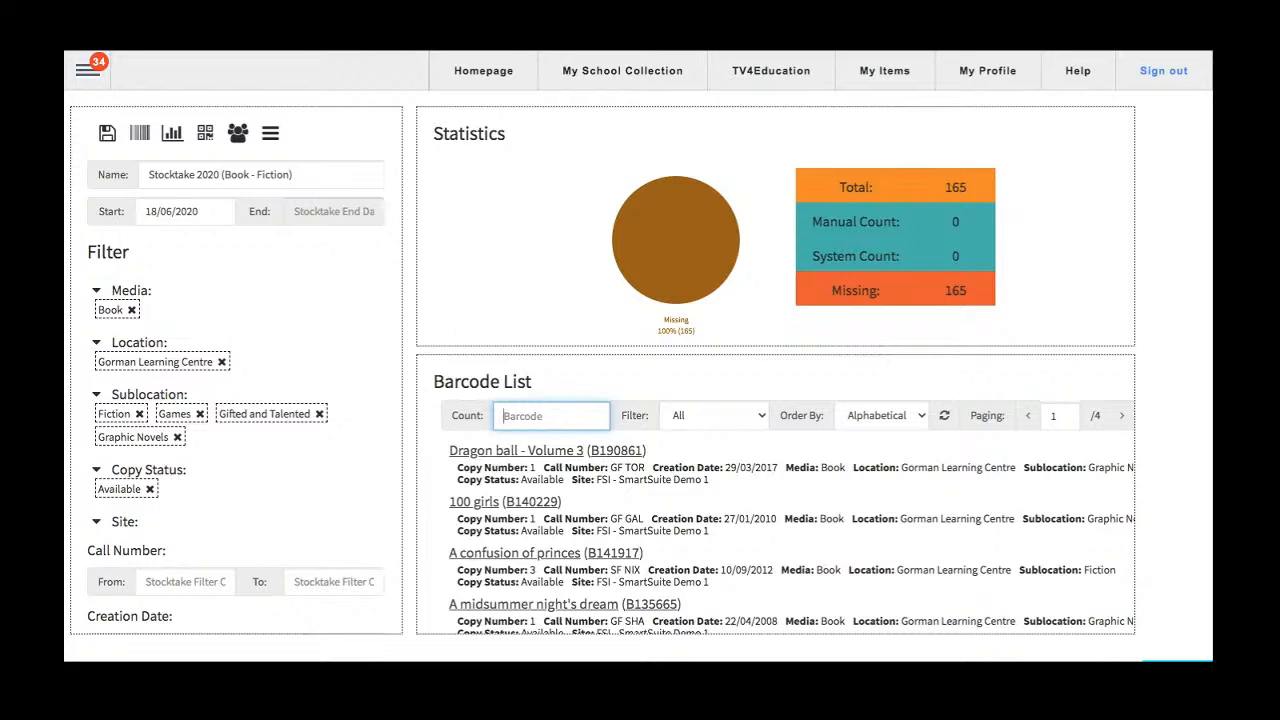
scroll(789, 515, "down", 1)
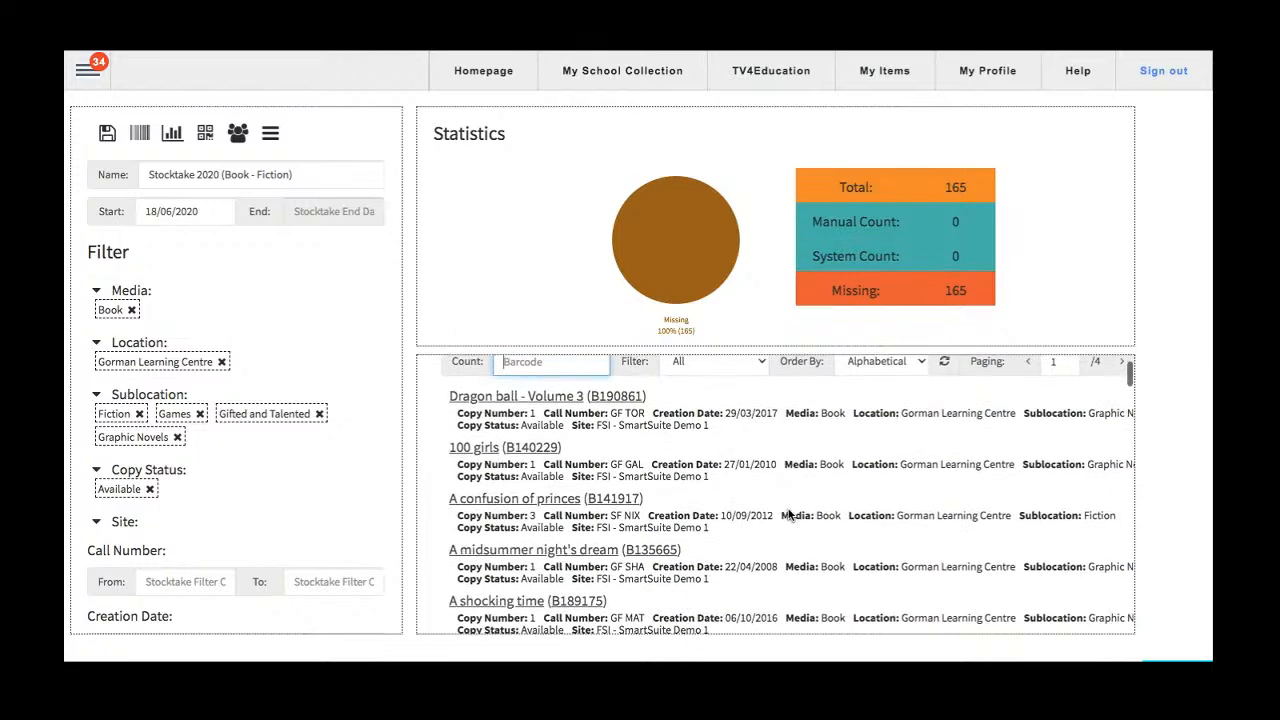
scroll(789, 515, "up", 1)
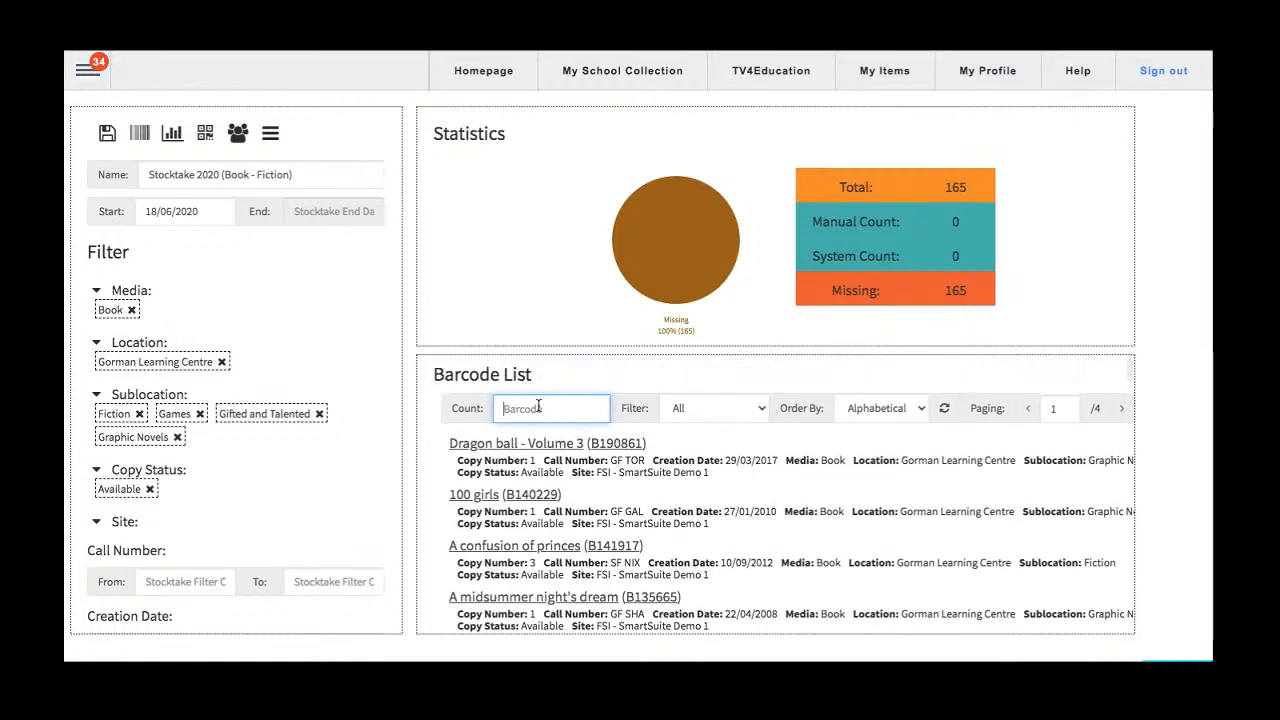
left_click(733, 414)
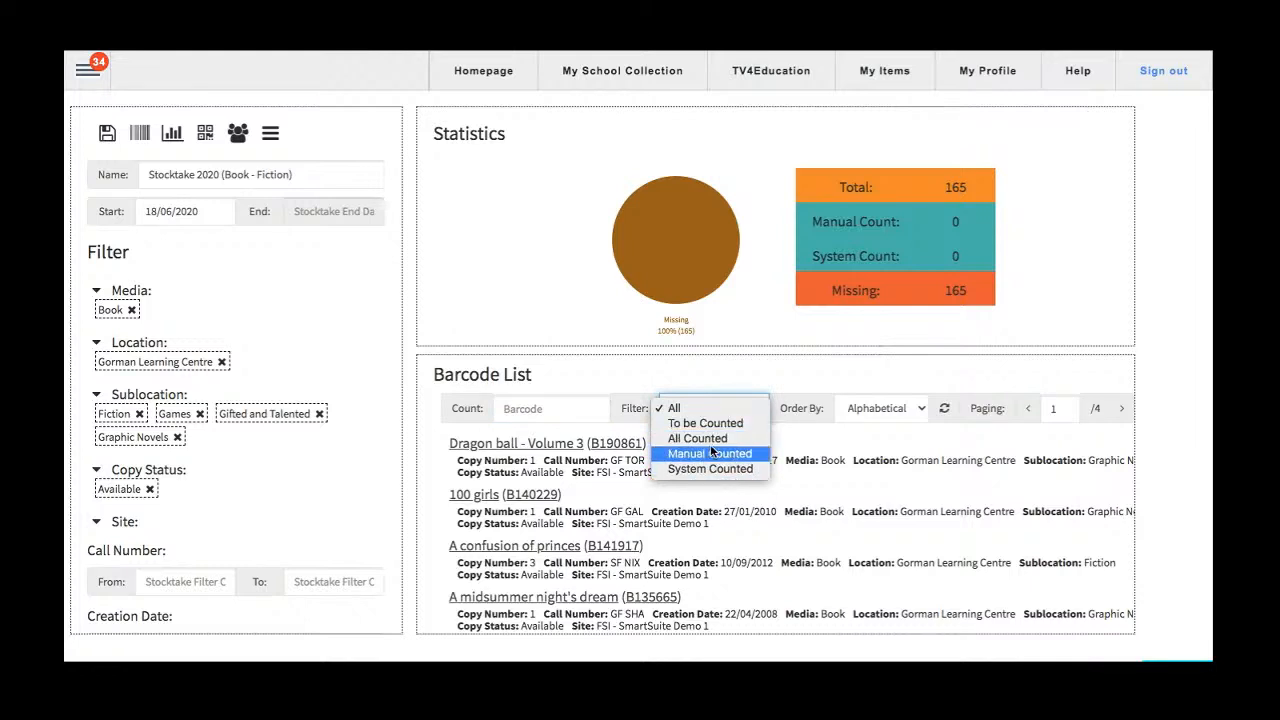
left_click(850, 470)
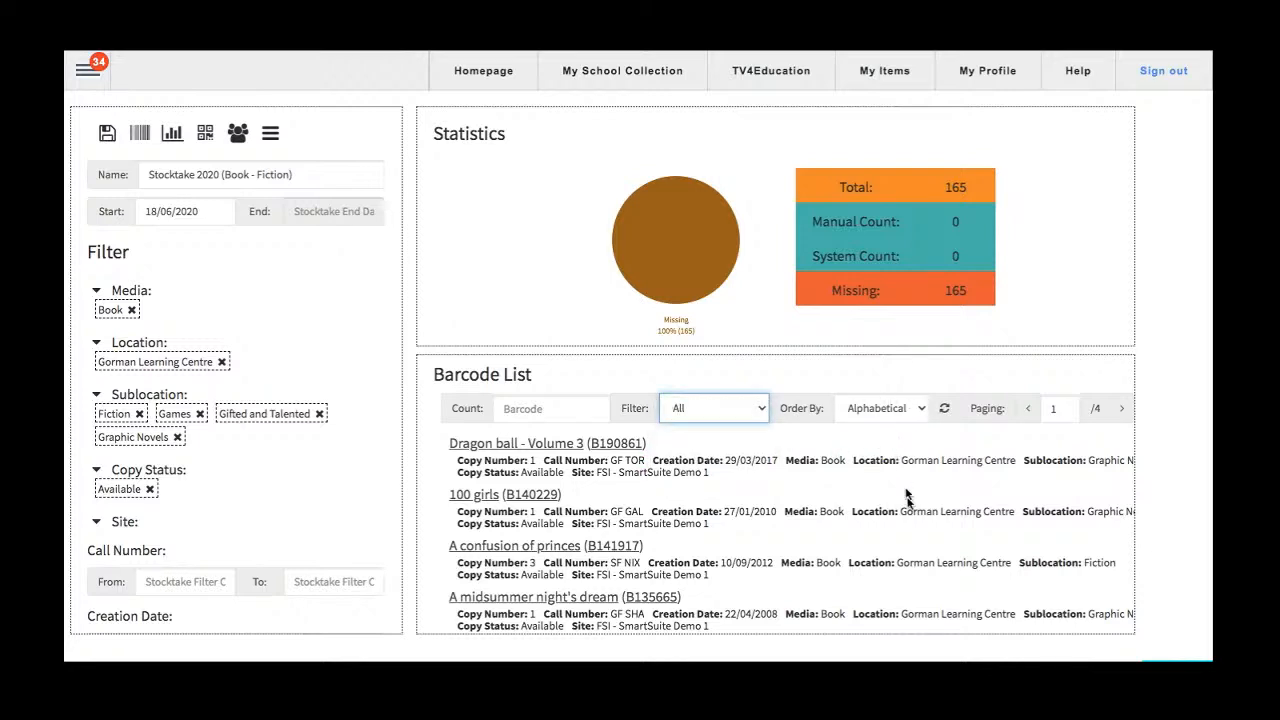
scroll(909, 505, "down", 1)
scroll(909, 505, "up", 1)
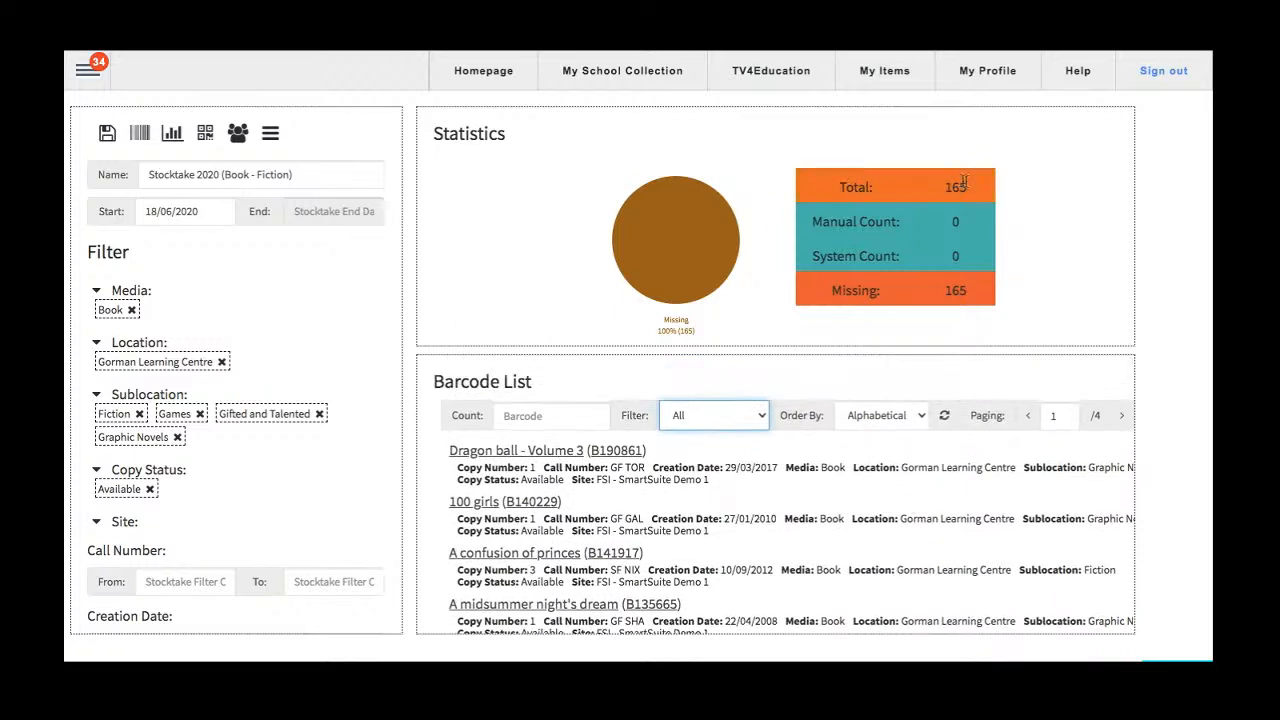
Examine the total, manual count, system count and missing figures in the stocktake statistics.
left_click_drag(975, 185, 836, 193)
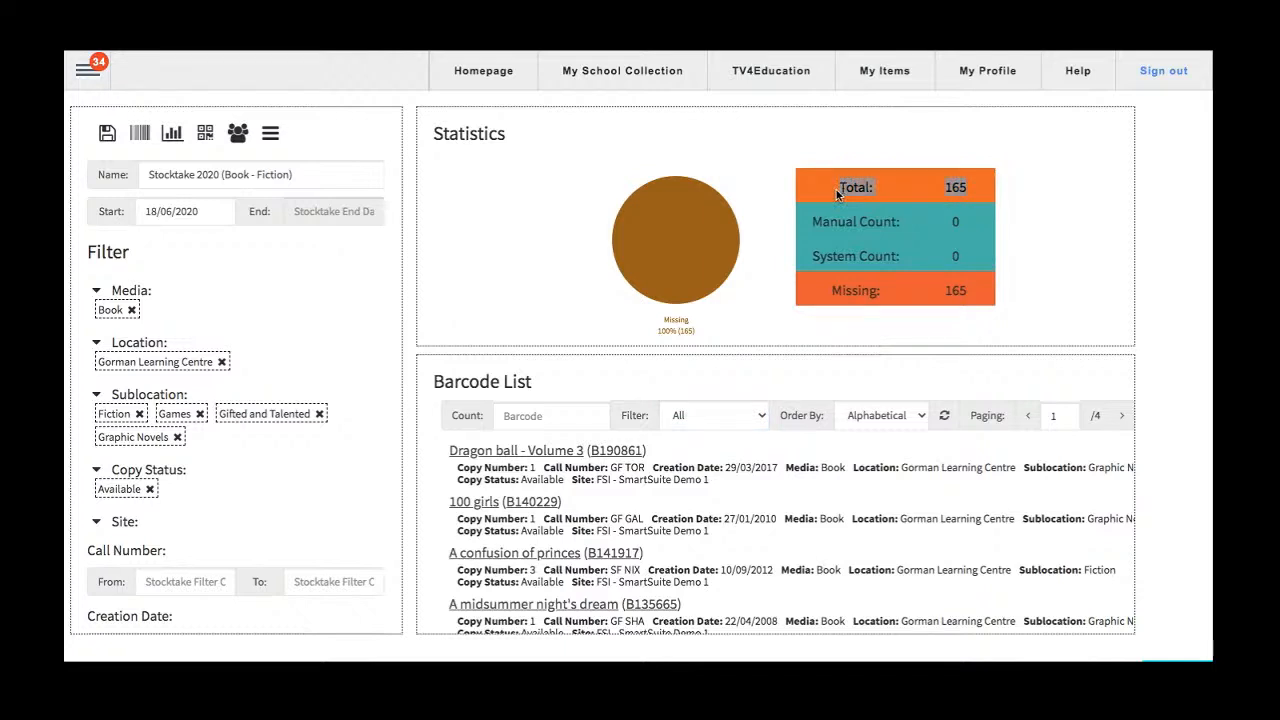
left_click(975, 288)
left_click_drag(974, 287, 827, 289)
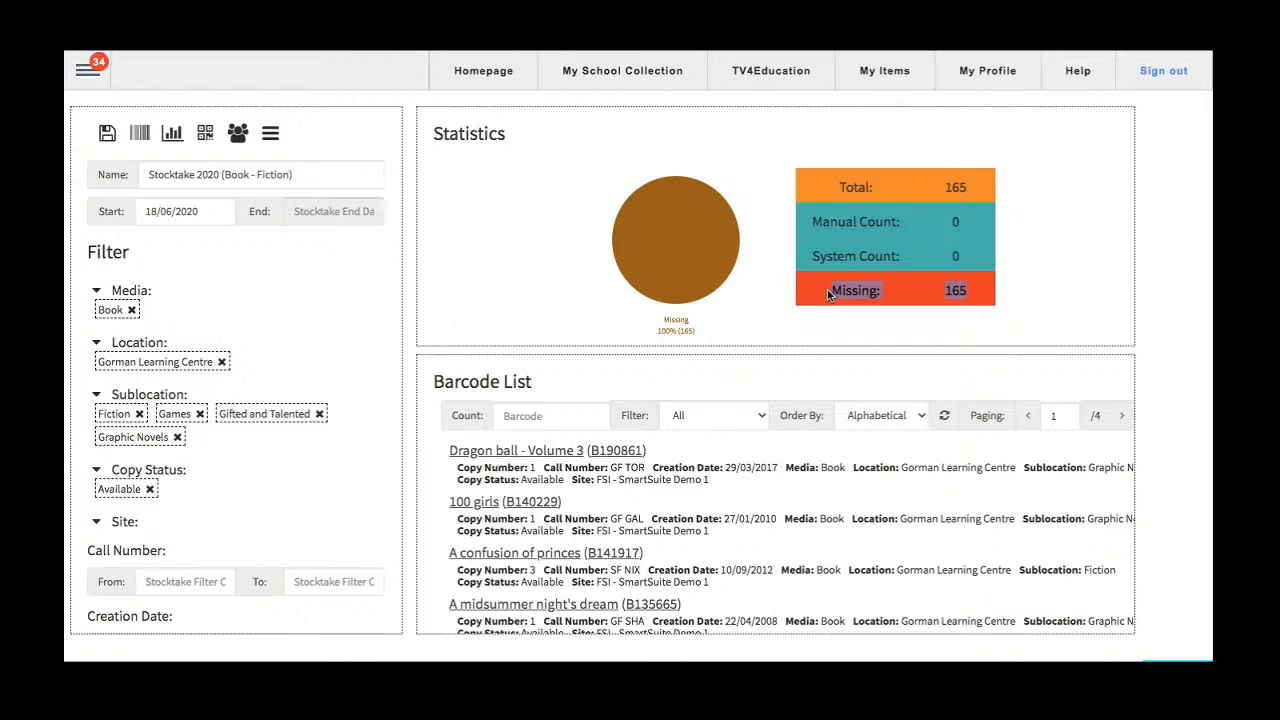
left_click(827, 289)
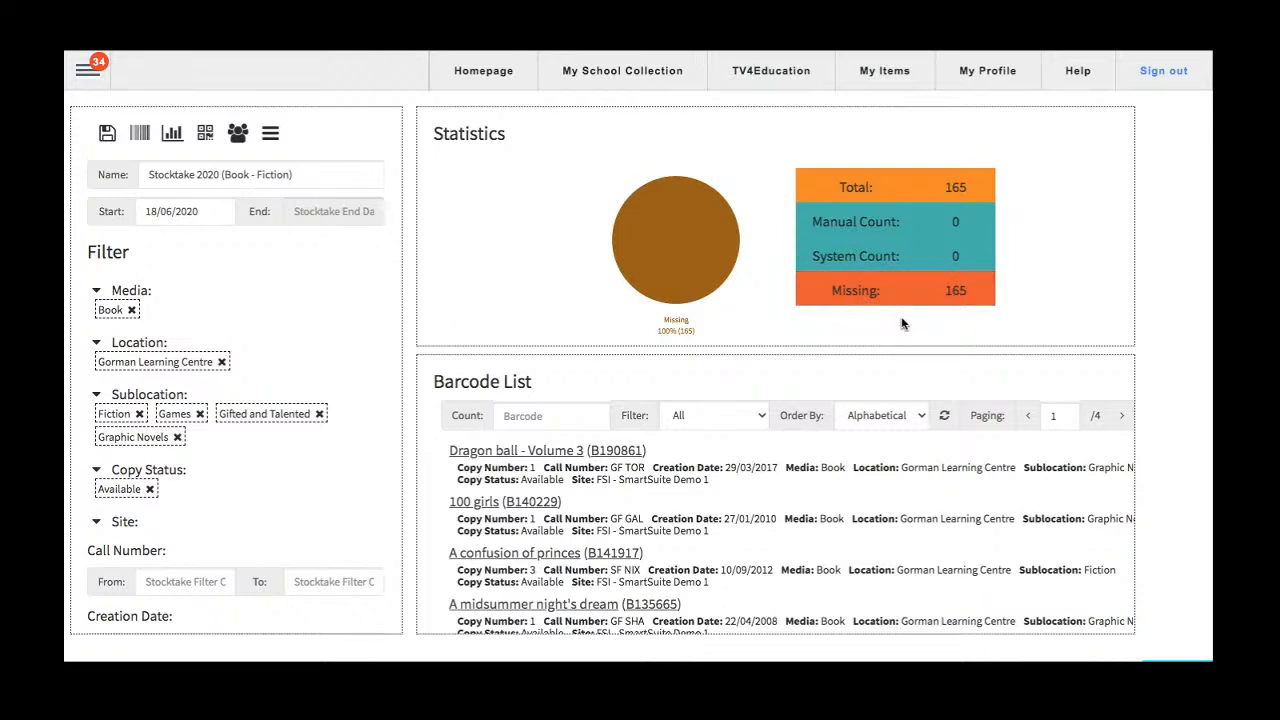
left_click(955, 187)
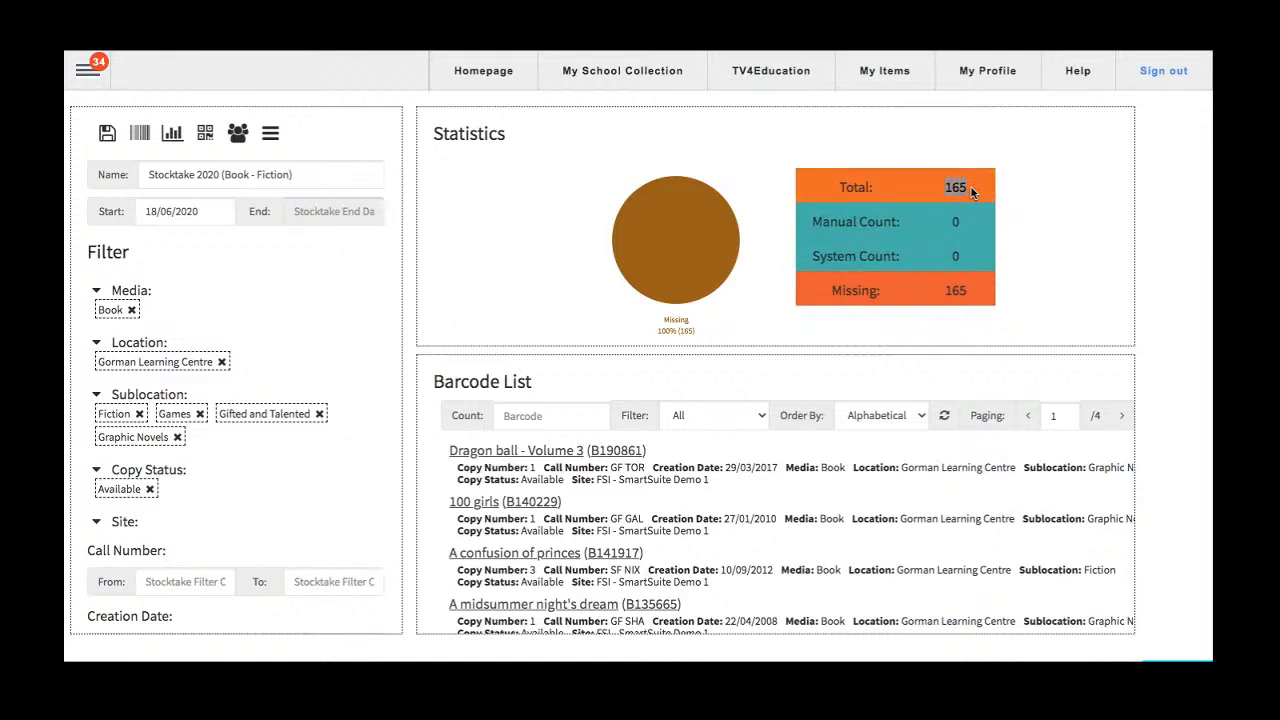
left_click(957, 222)
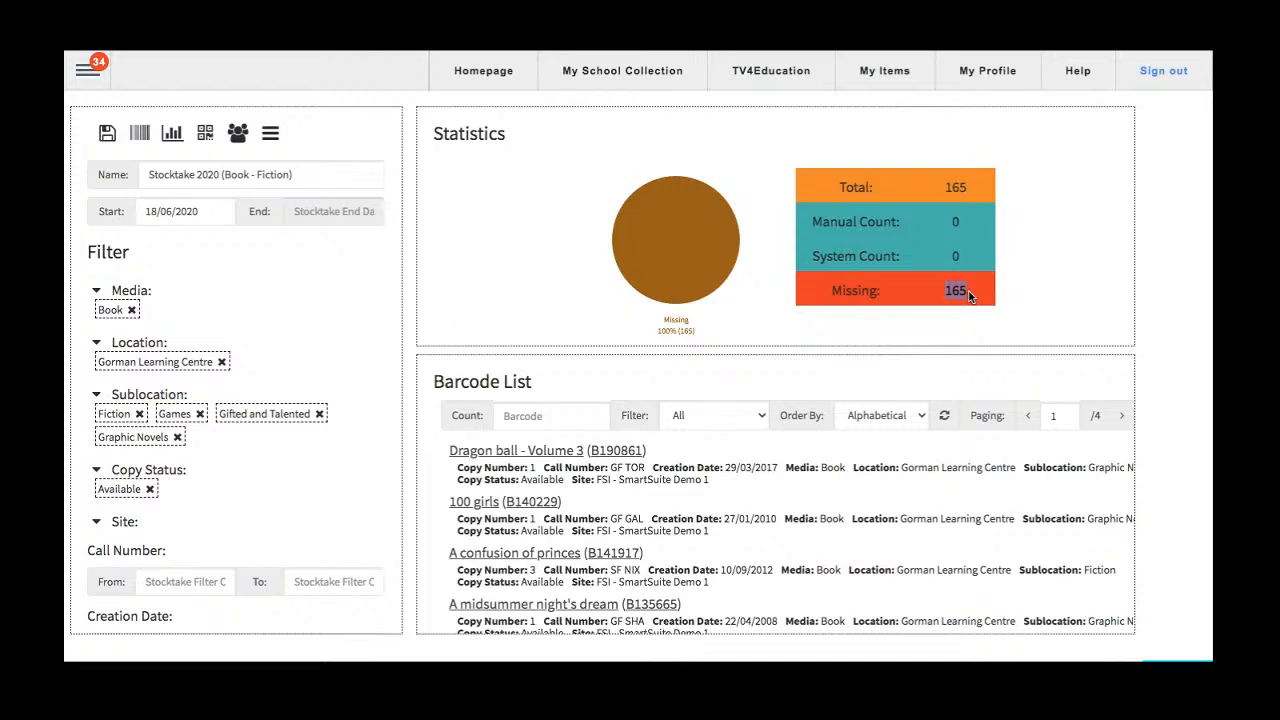
left_click_drag(812, 256, 980, 257)
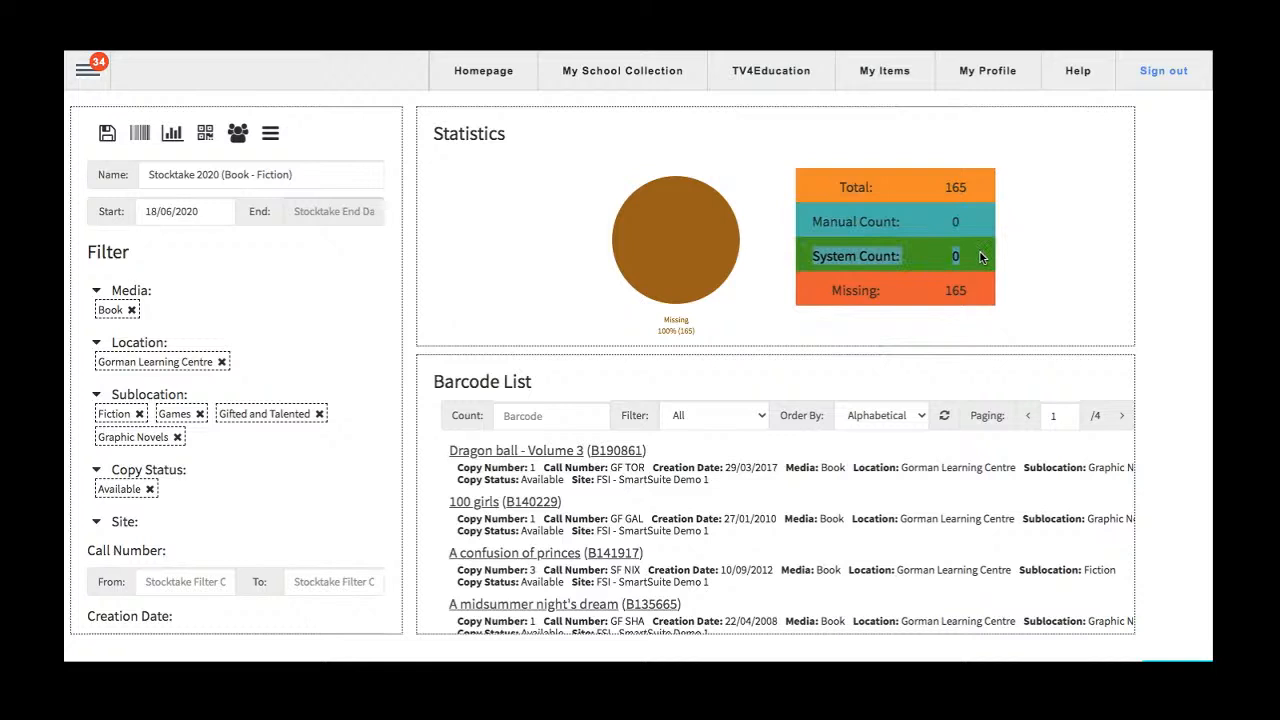
left_click_drag(980, 257, 900, 256)
left_click(845, 259)
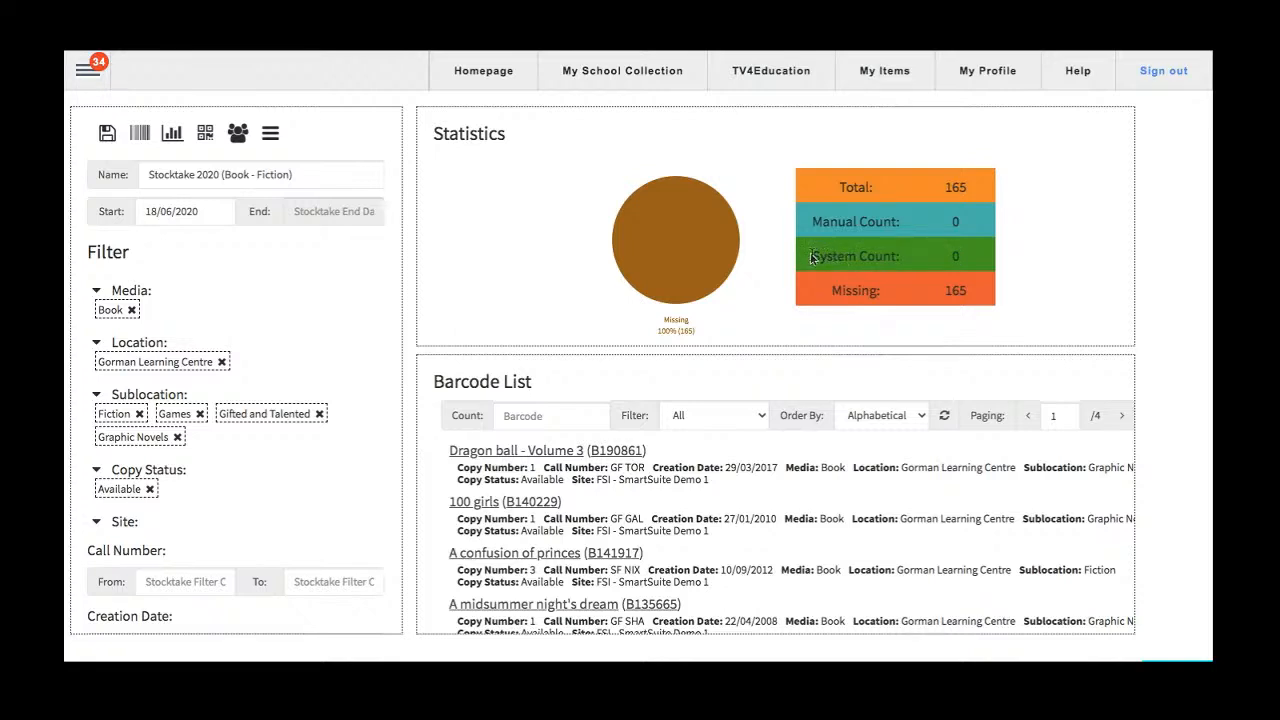
left_click_drag(810, 256, 976, 255)
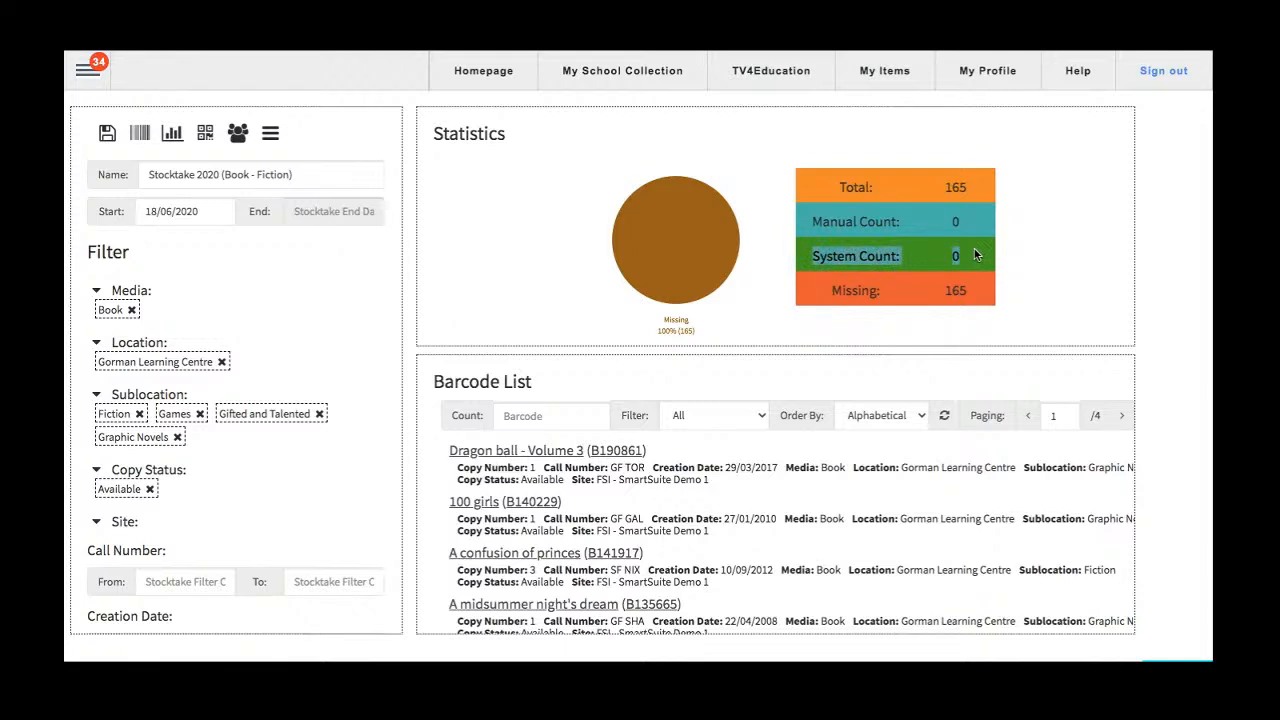
left_click_drag(976, 255, 950, 256)
left_click(945, 187)
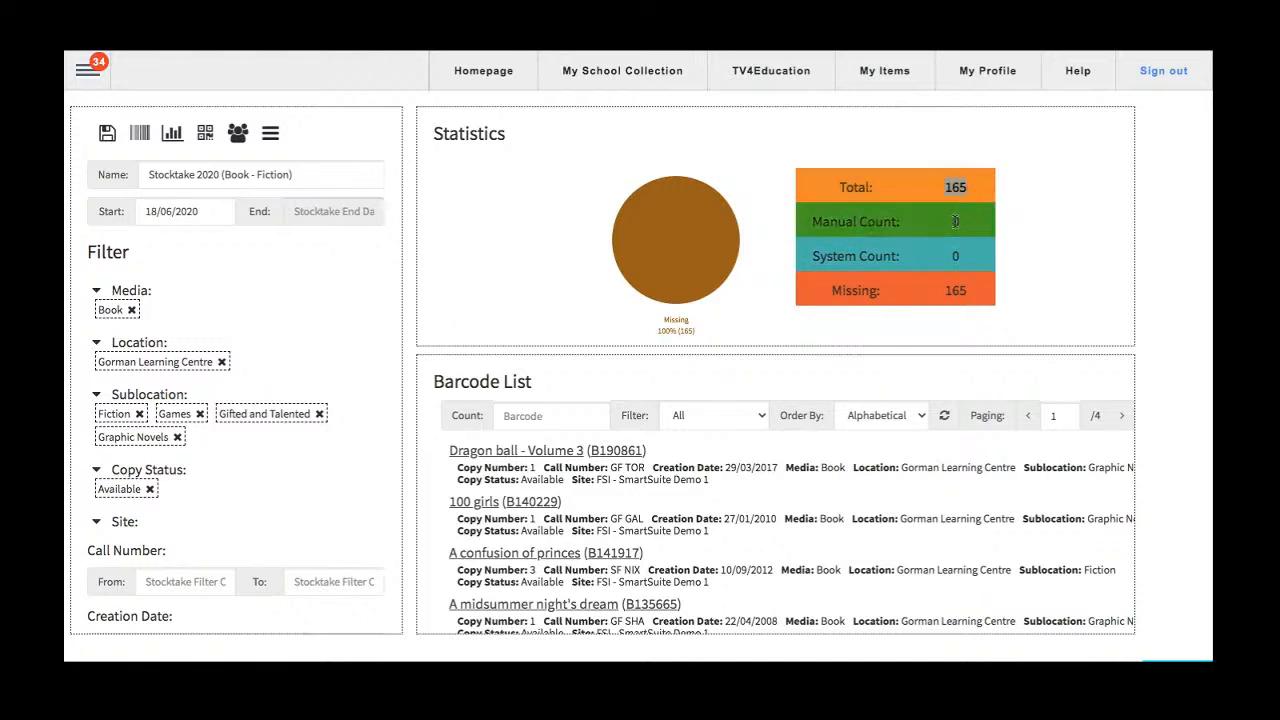
double_click(955, 221)
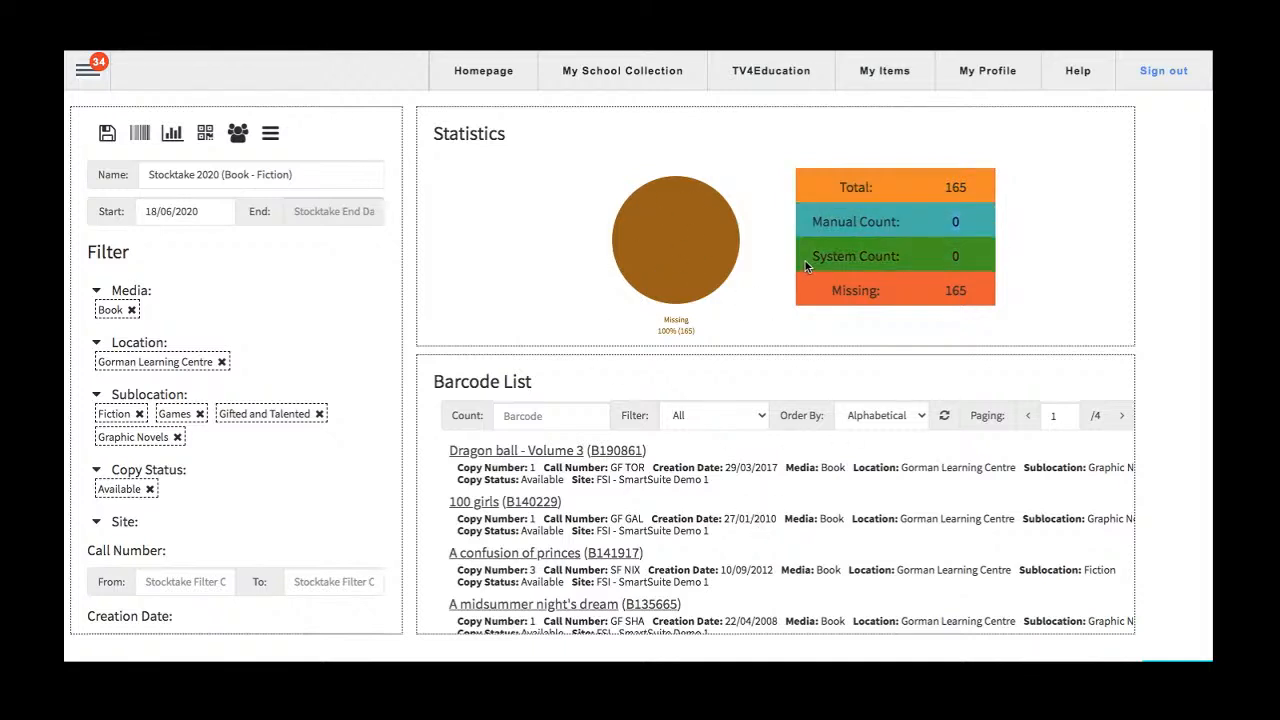
left_click_drag(816, 257, 963, 265)
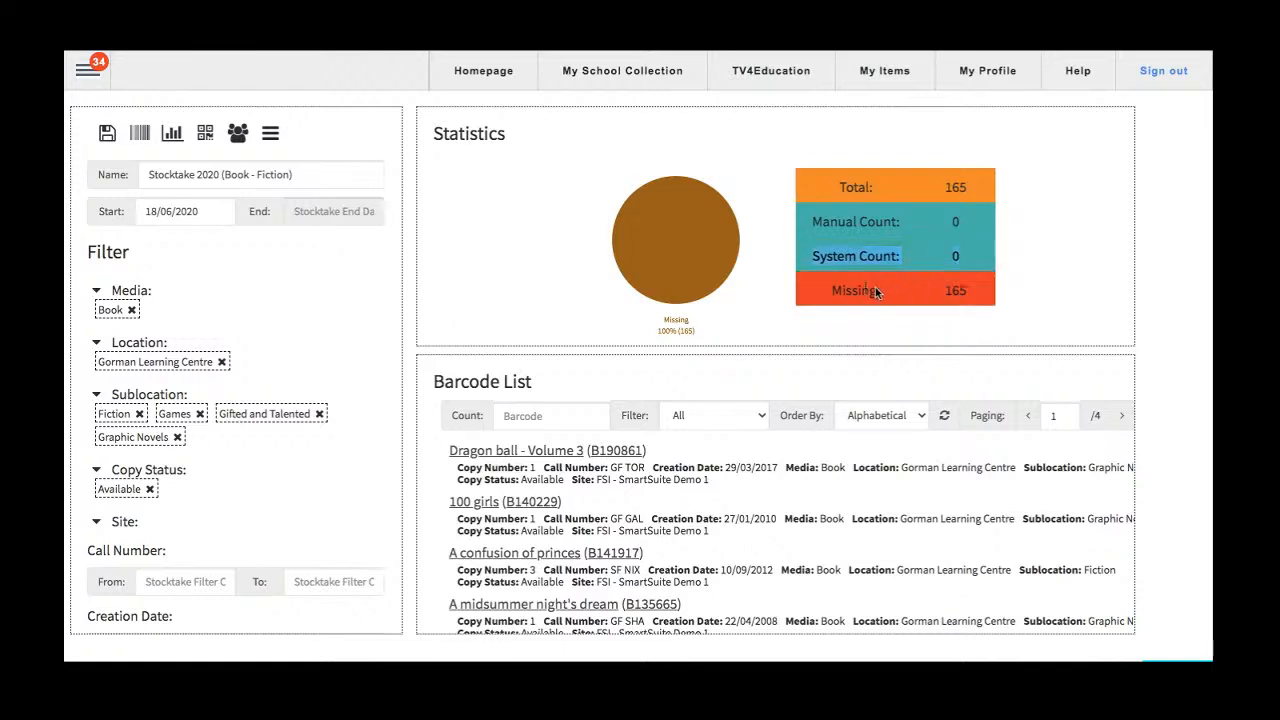
left_click_drag(832, 291, 969, 290)
left_click(977, 290)
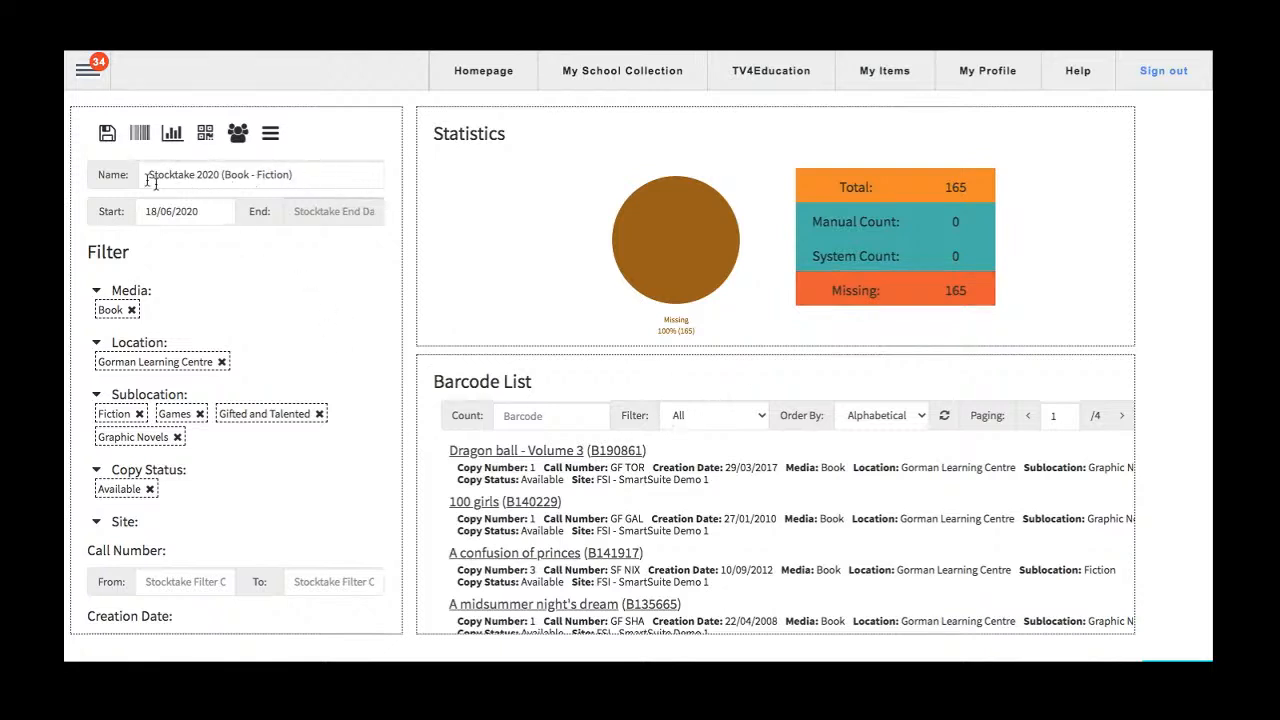
Open barcode entry for Stocktake 2020 (Book - Fiction), test the sound and answer that it was heard.
left_click_drag(144, 176, 306, 171)
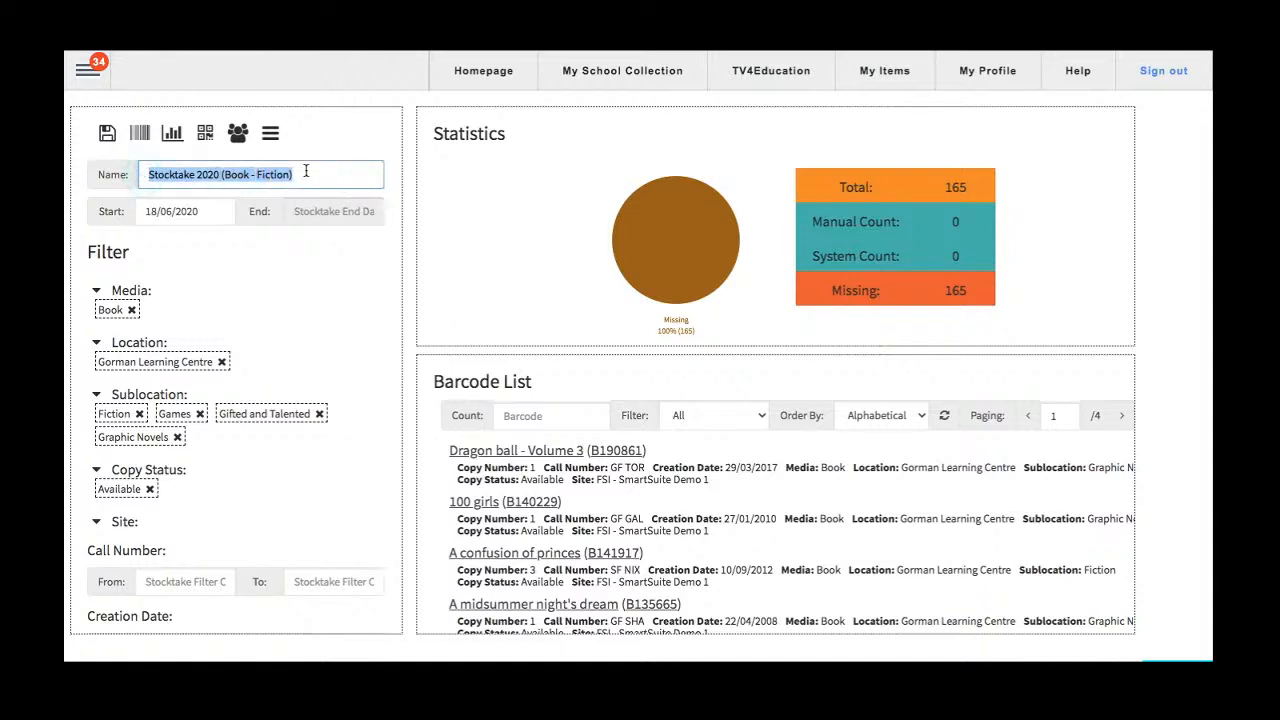
left_click(139, 137)
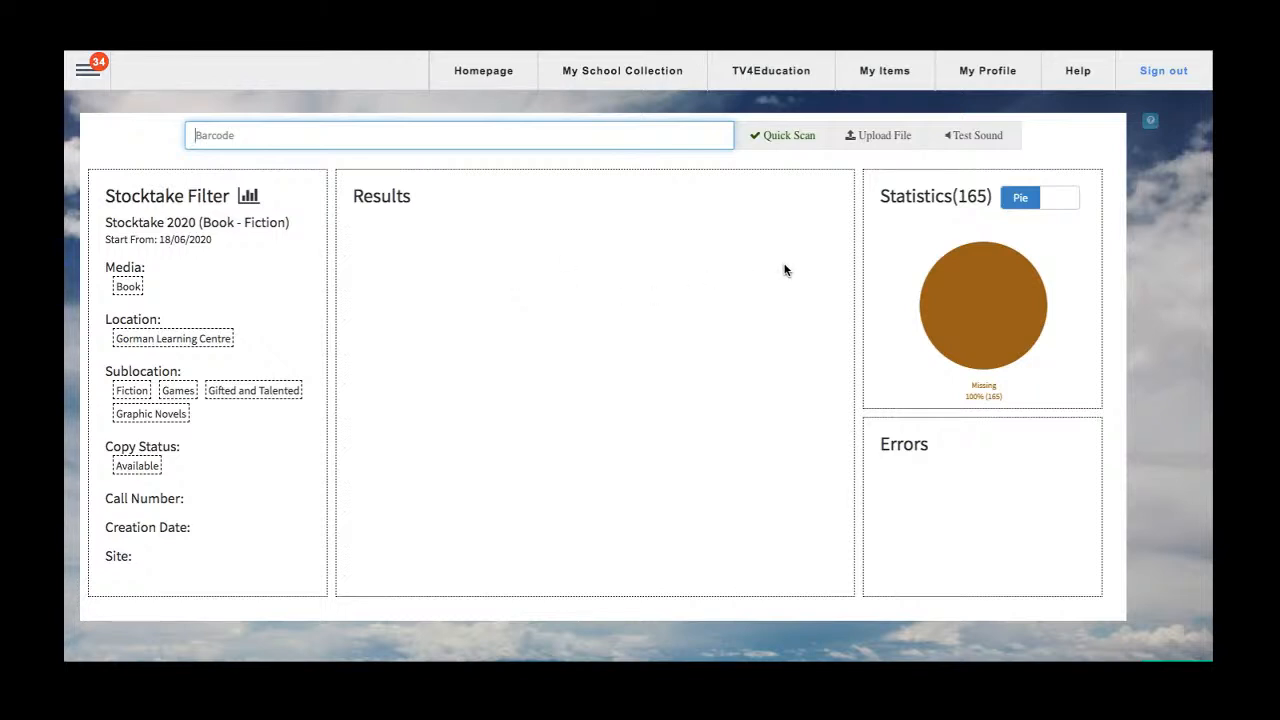
left_click(965, 135)
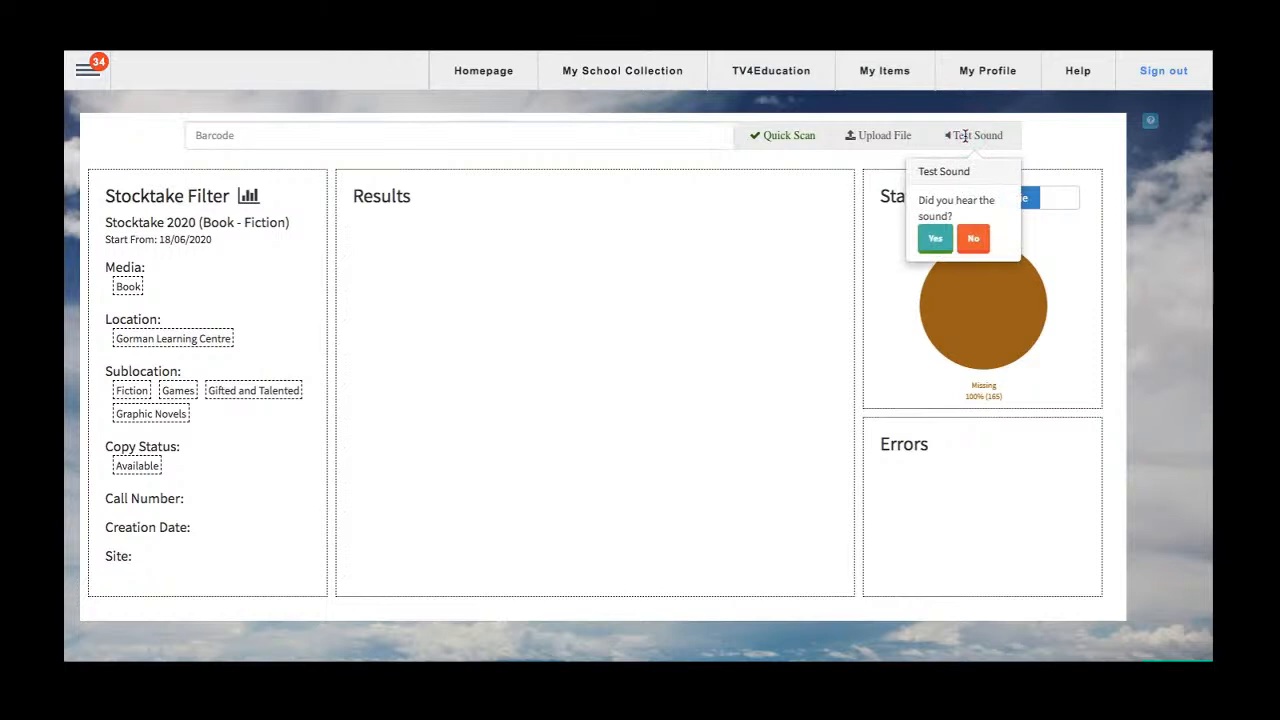
left_click(935, 240)
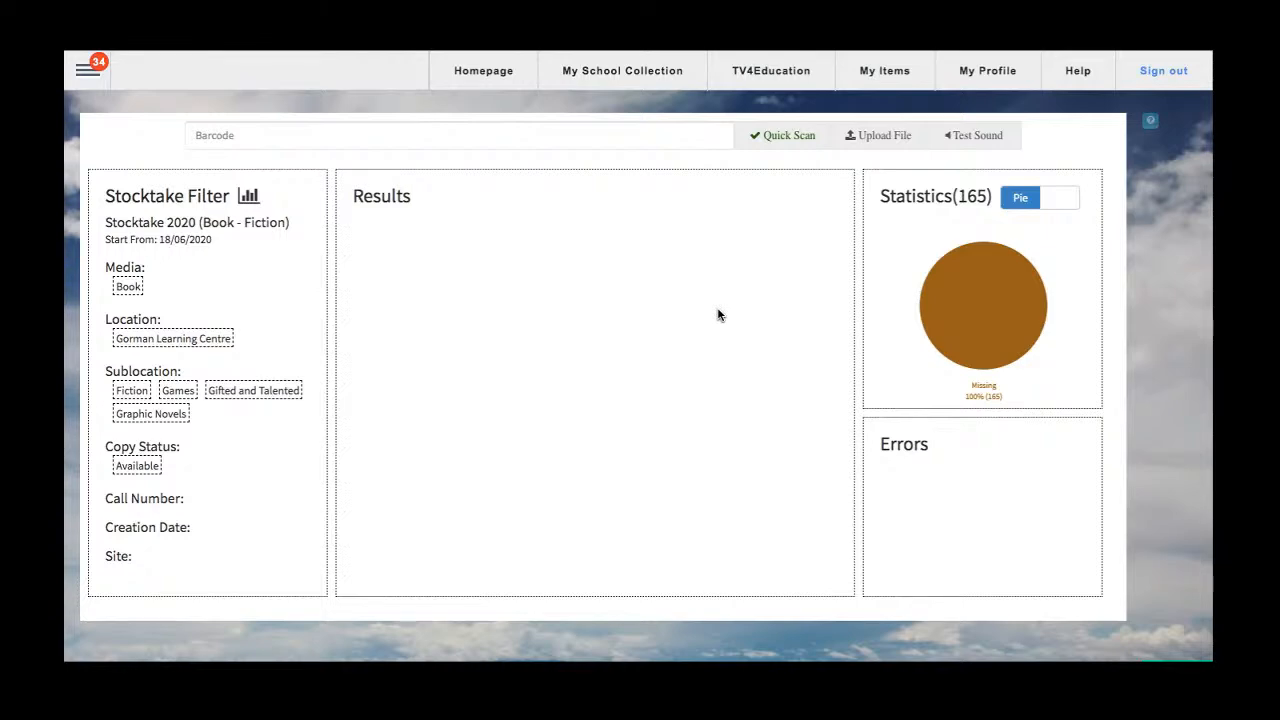
Copy the barcode B190861 of Dragon ball - Volume 3 from the barcode list and submit it for counting.
left_click(559, 138)
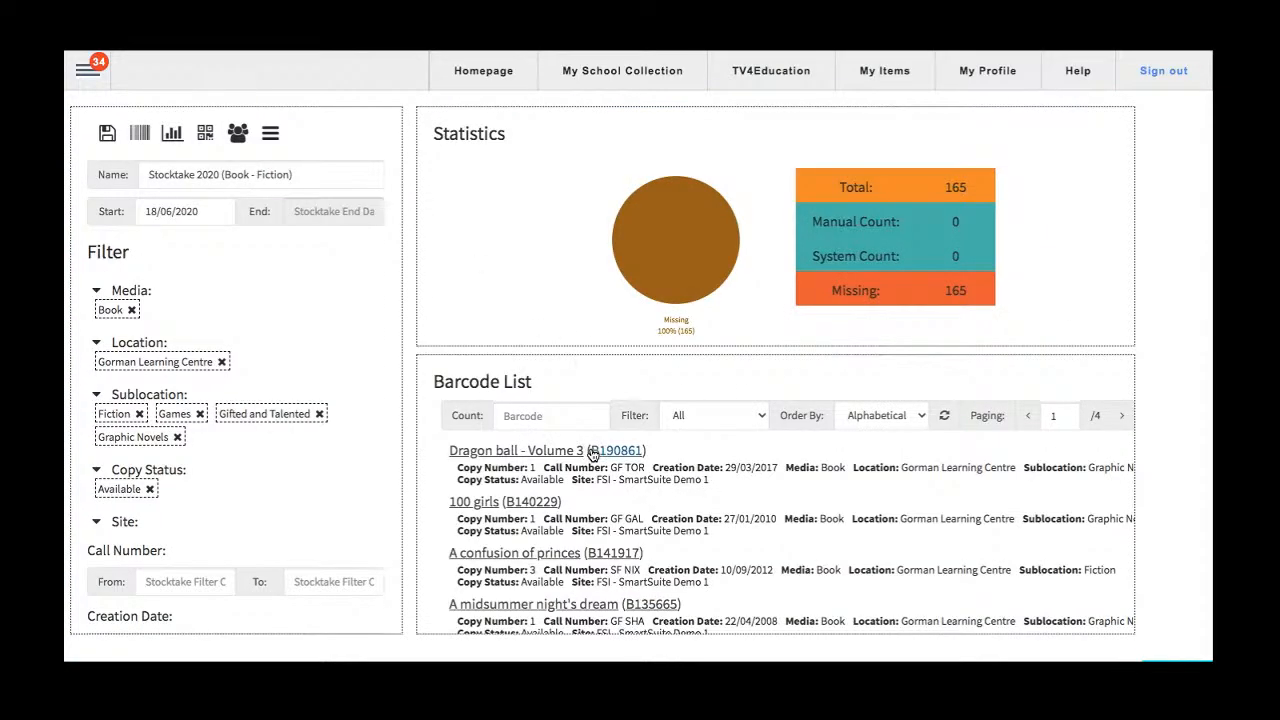
left_click_drag(589, 450, 645, 451)
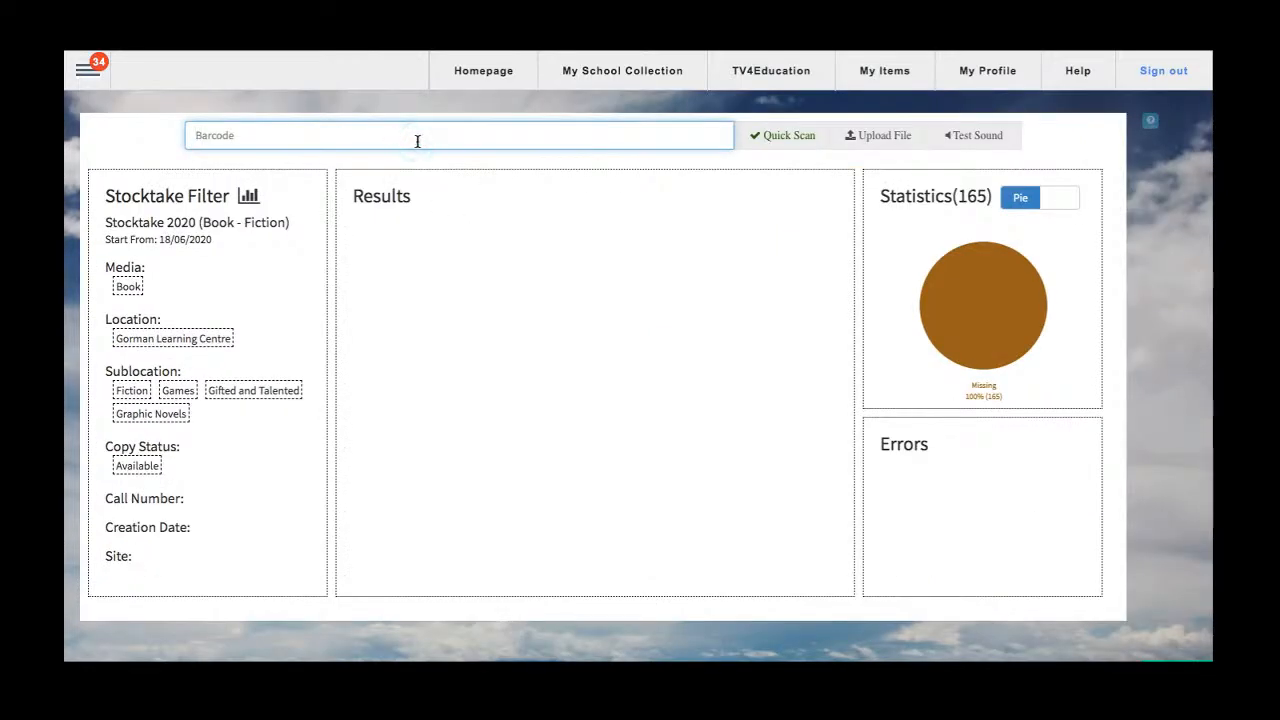
type("B190861")
key("Return")
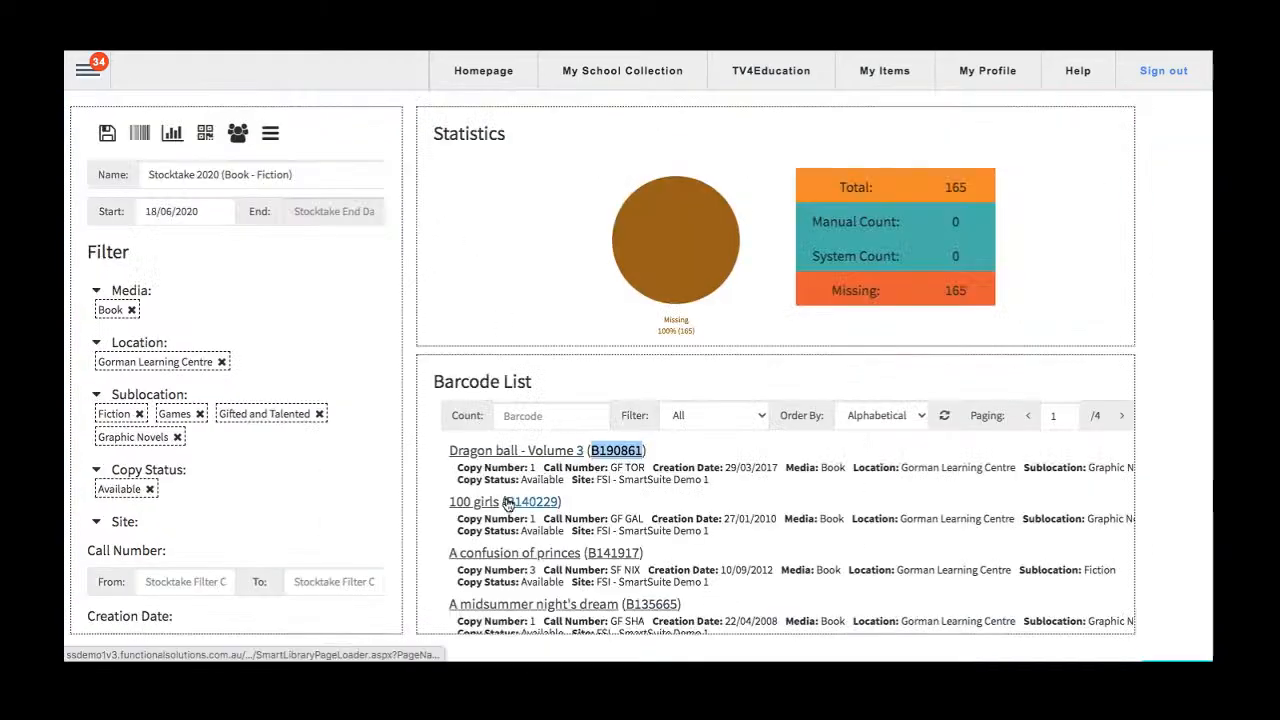
Count 100 girls by copying its barcode B140229 from the barcode list and submitting it in barcode entry.
double_click(515, 502)
right_click(517, 503)
left_click(547, 549)
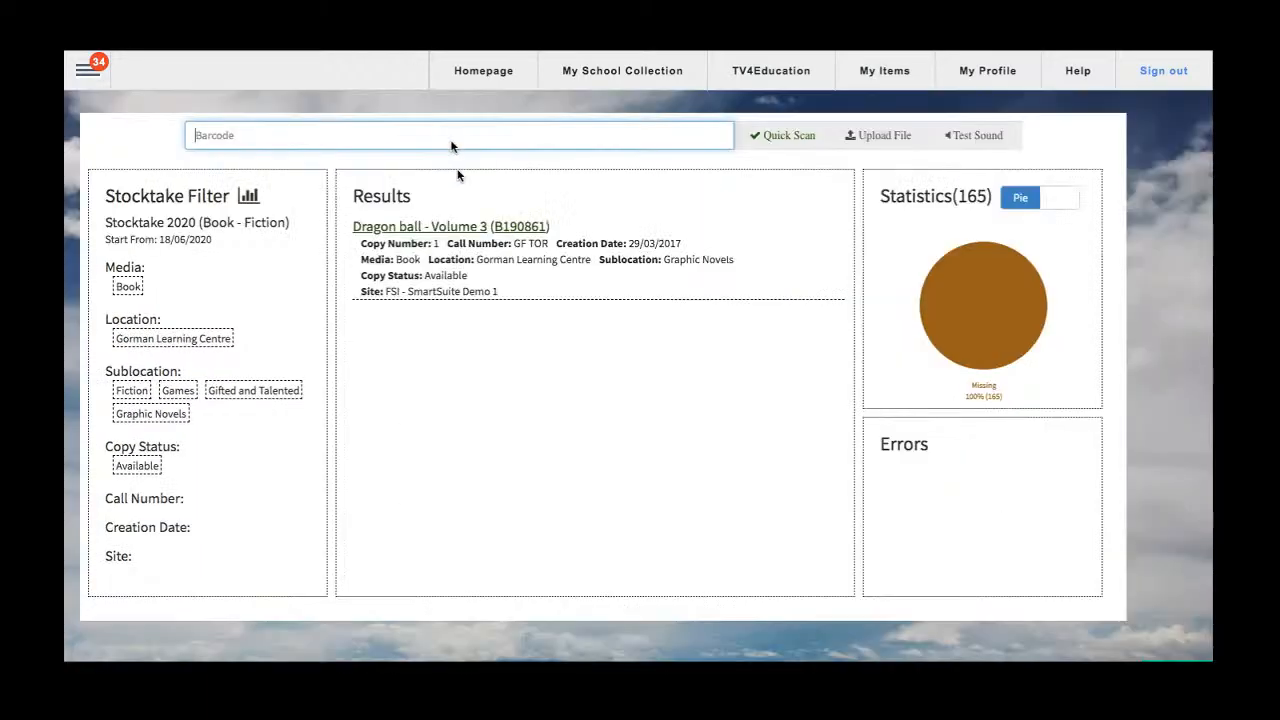
key("ctrl+v")
key("Return")
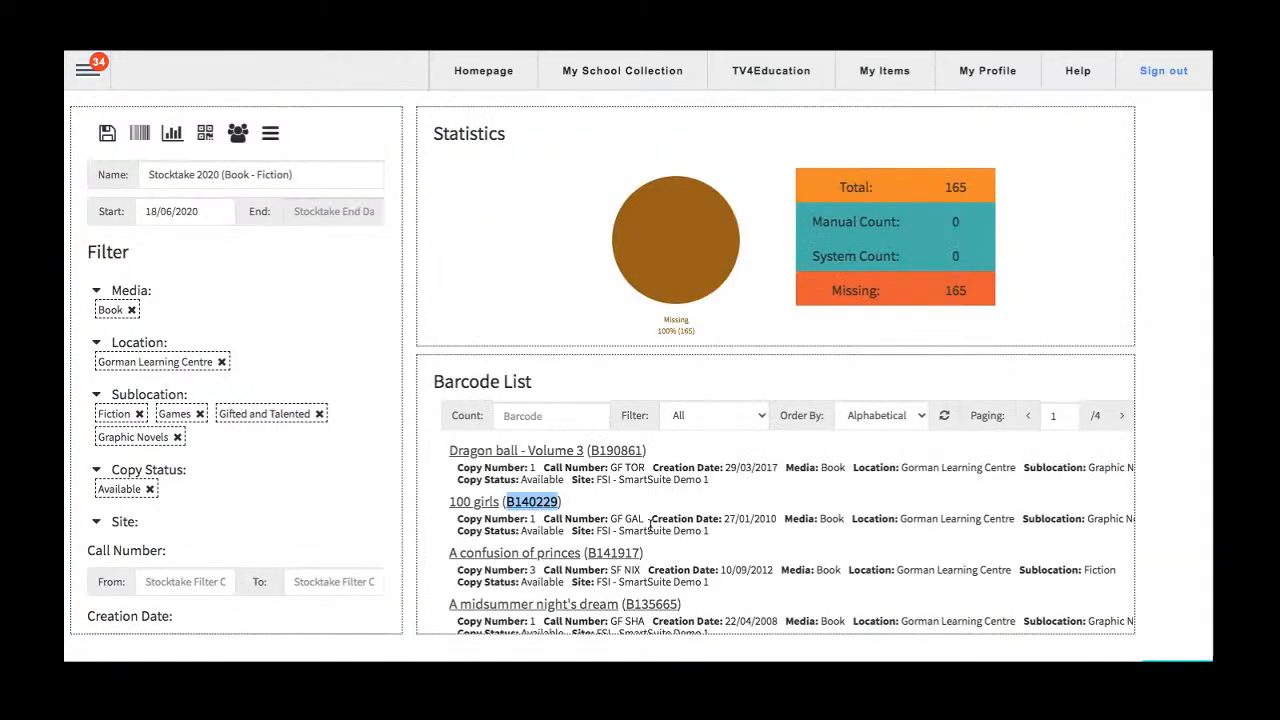
Count A confusion of princes by copying its barcode B141917 from the barcode list and submitting it in barcode entry.
double_click(613, 554)
right_click(613, 555)
left_click(640, 549)
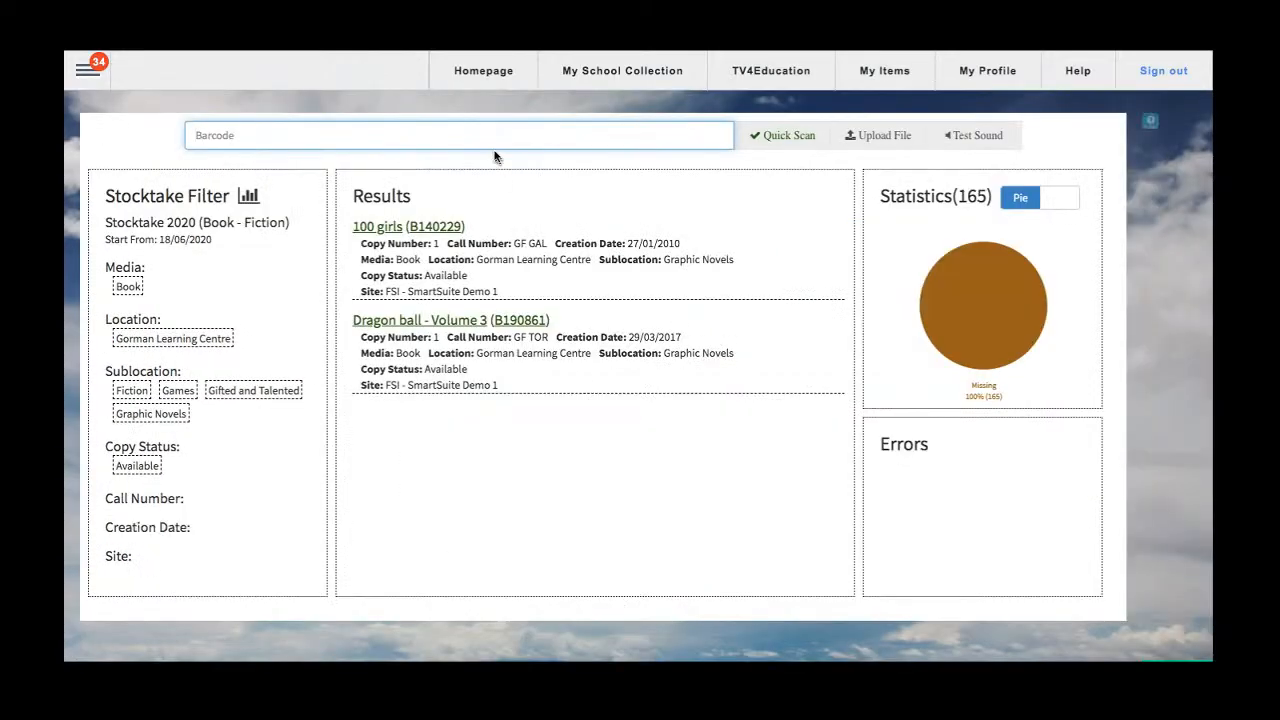
left_click(490, 136)
key("ctrl+v")
key("Return")
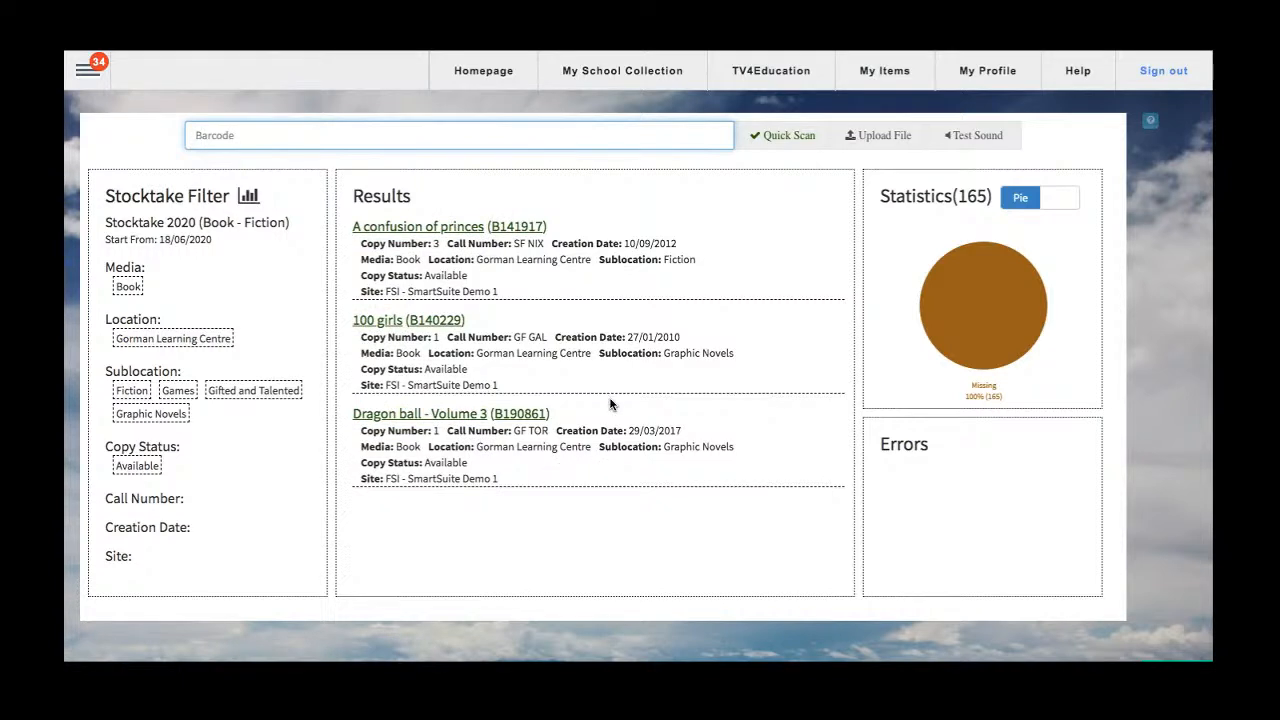
Submit the barcodes 1, 22 and 33 one after another for counting.
type("1")
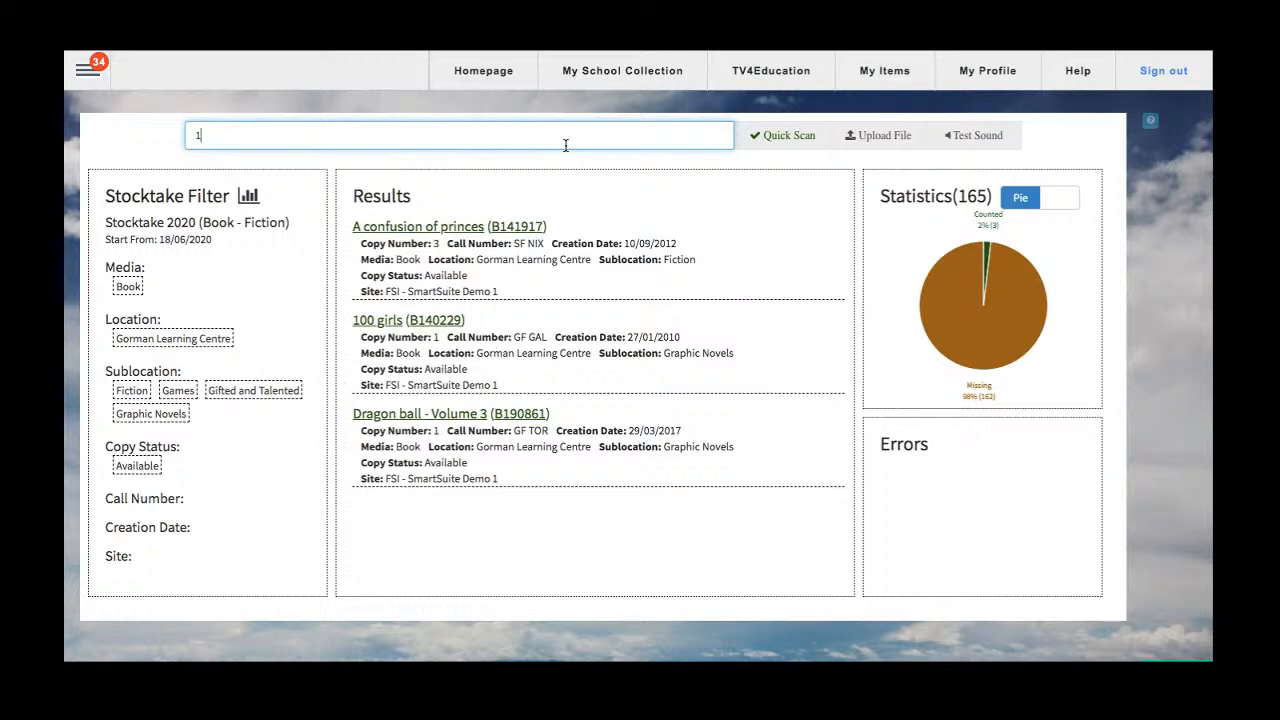
key("Return")
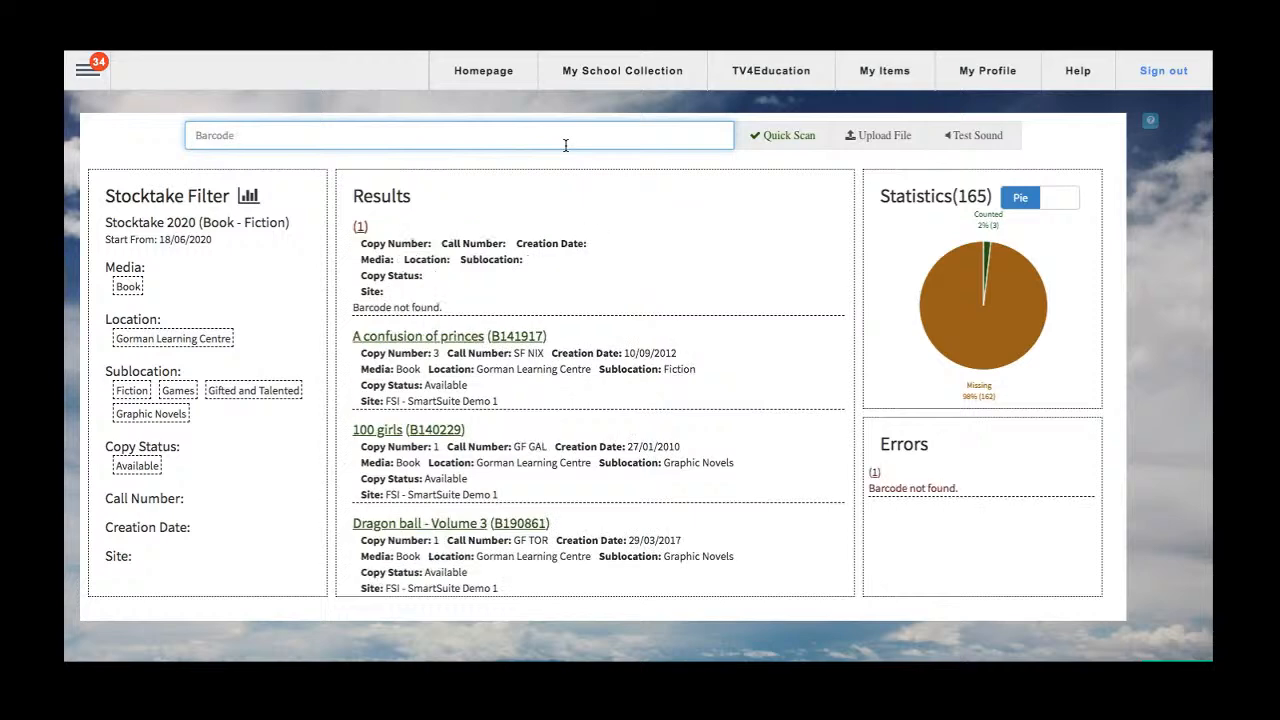
type("22")
key("Return")
type("33")
key("Return")
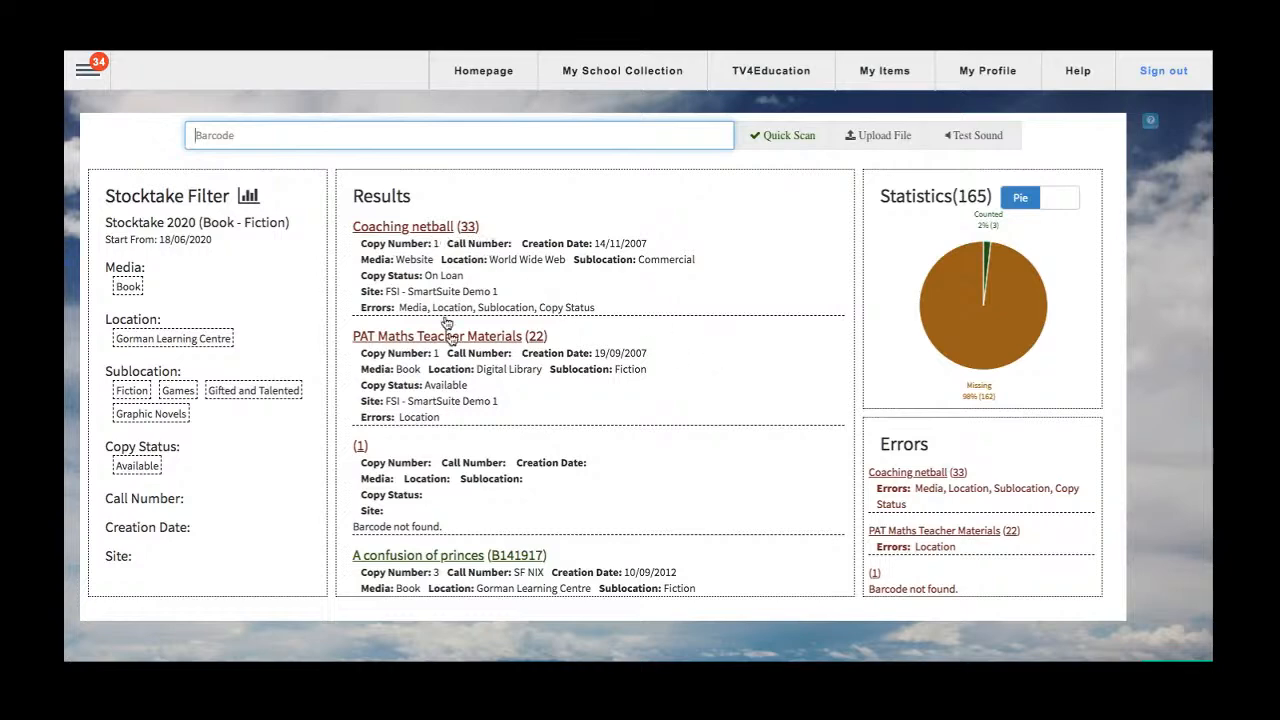
Look through the scan results and open the details of the entry for barcode 1.
scroll(445, 335, "down", 4)
scroll(420, 240, "up", 3)
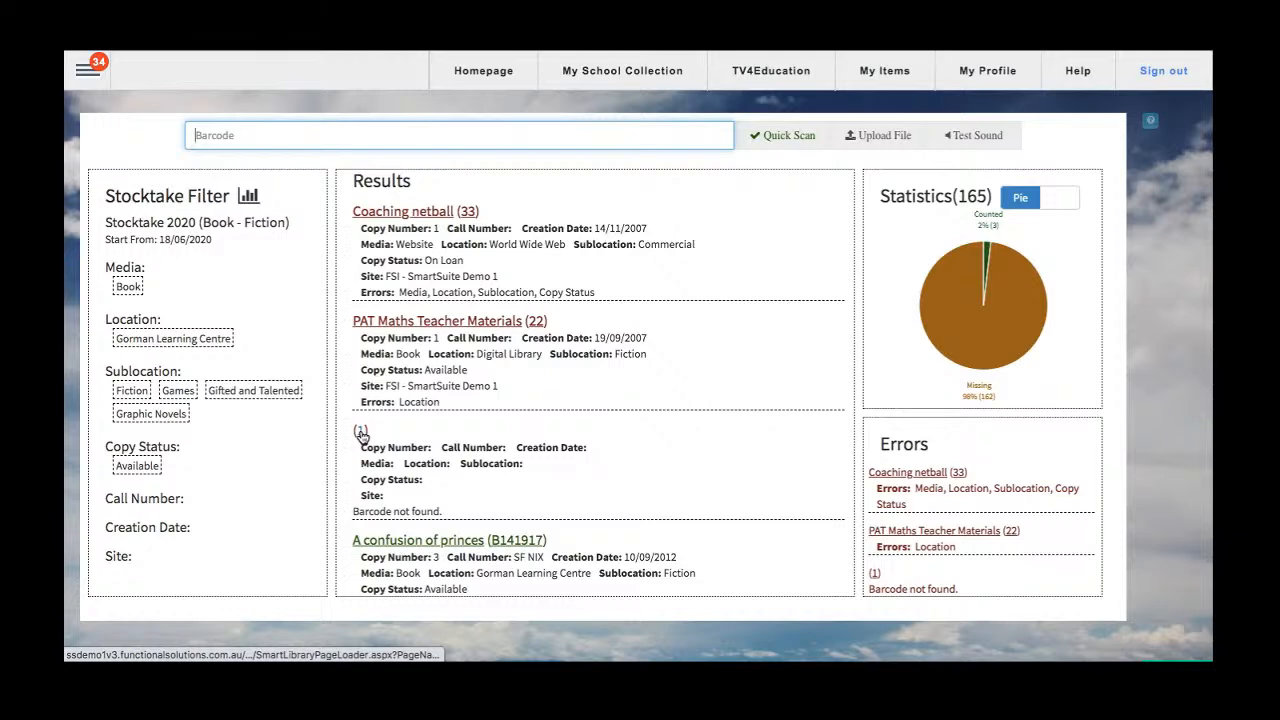
left_click_drag(354, 512, 441, 518)
left_click(441, 516)
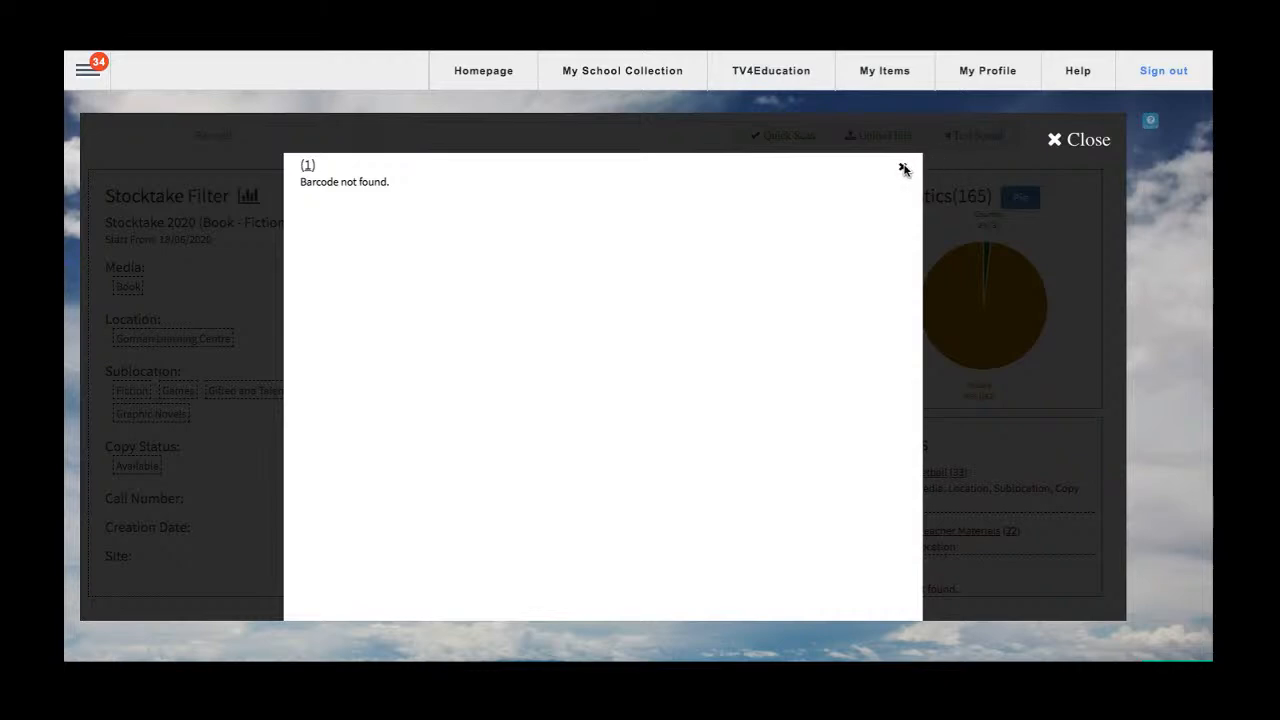
Close the details of barcode 1 and, in the error details of PAT Maths Teacher Materials (22), set the location to Gorman Learning Centre.
left_click(903, 170)
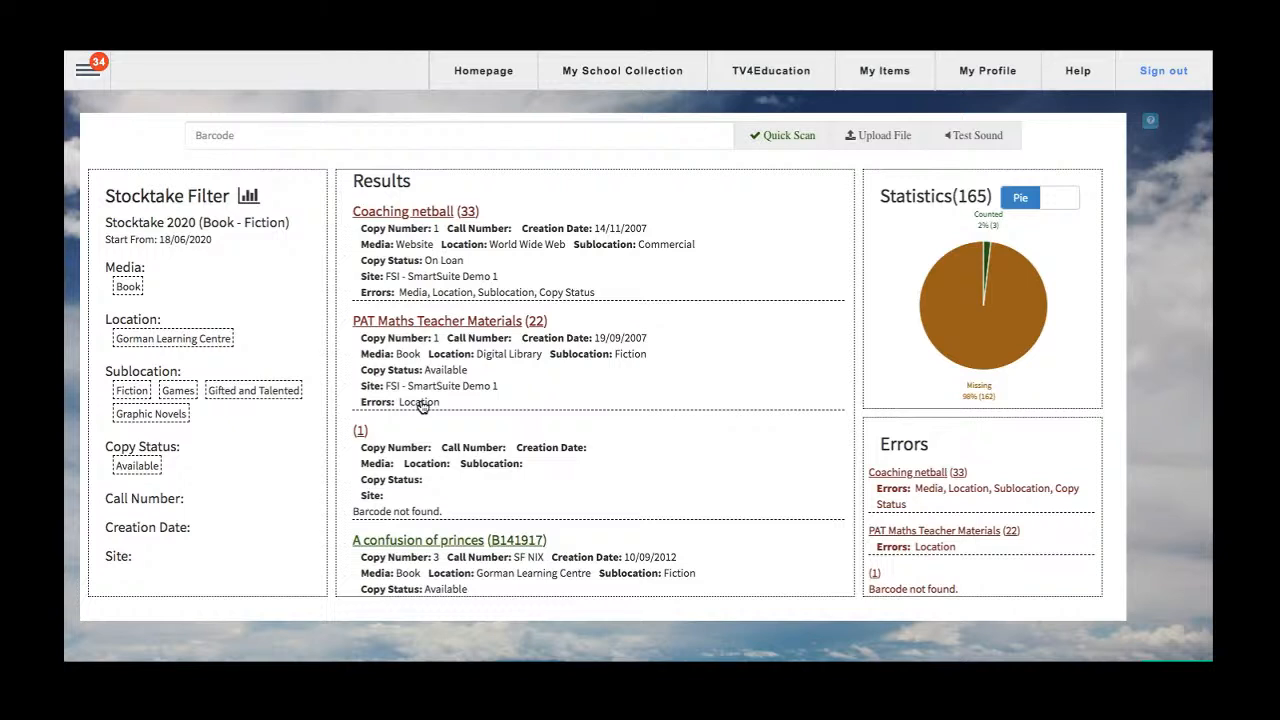
left_click(485, 350)
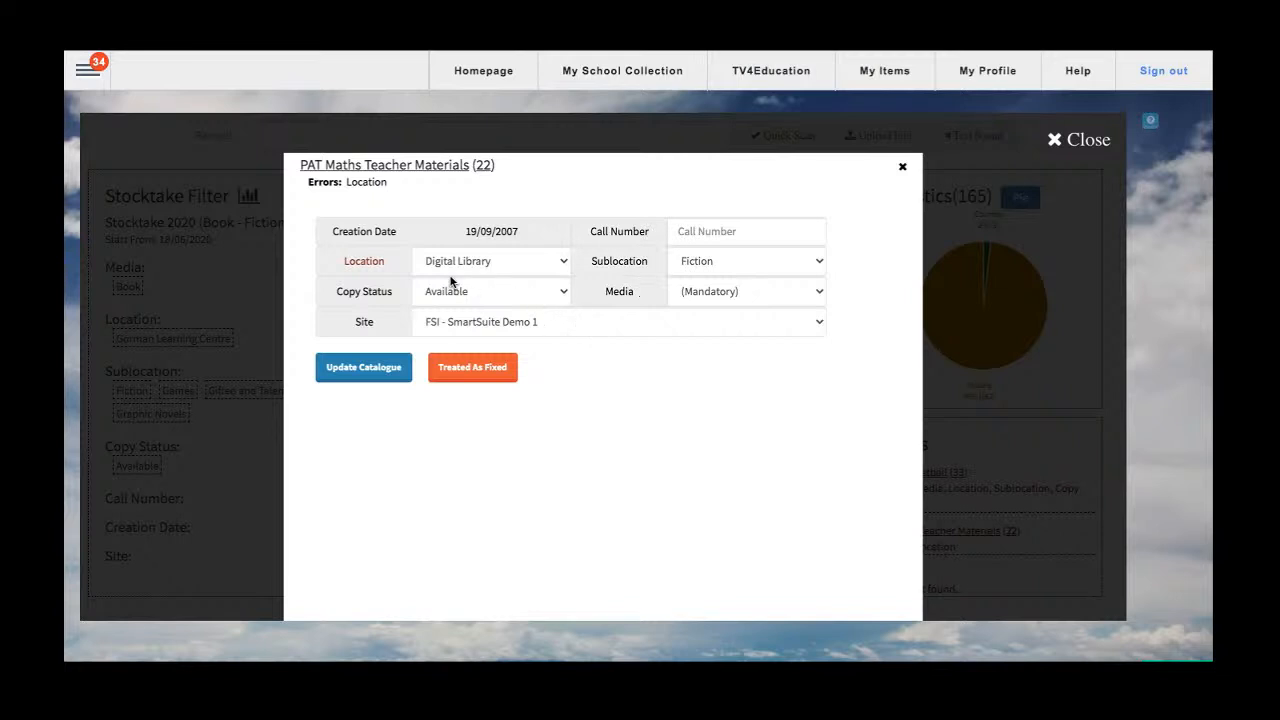
left_click_drag(339, 260, 393, 268)
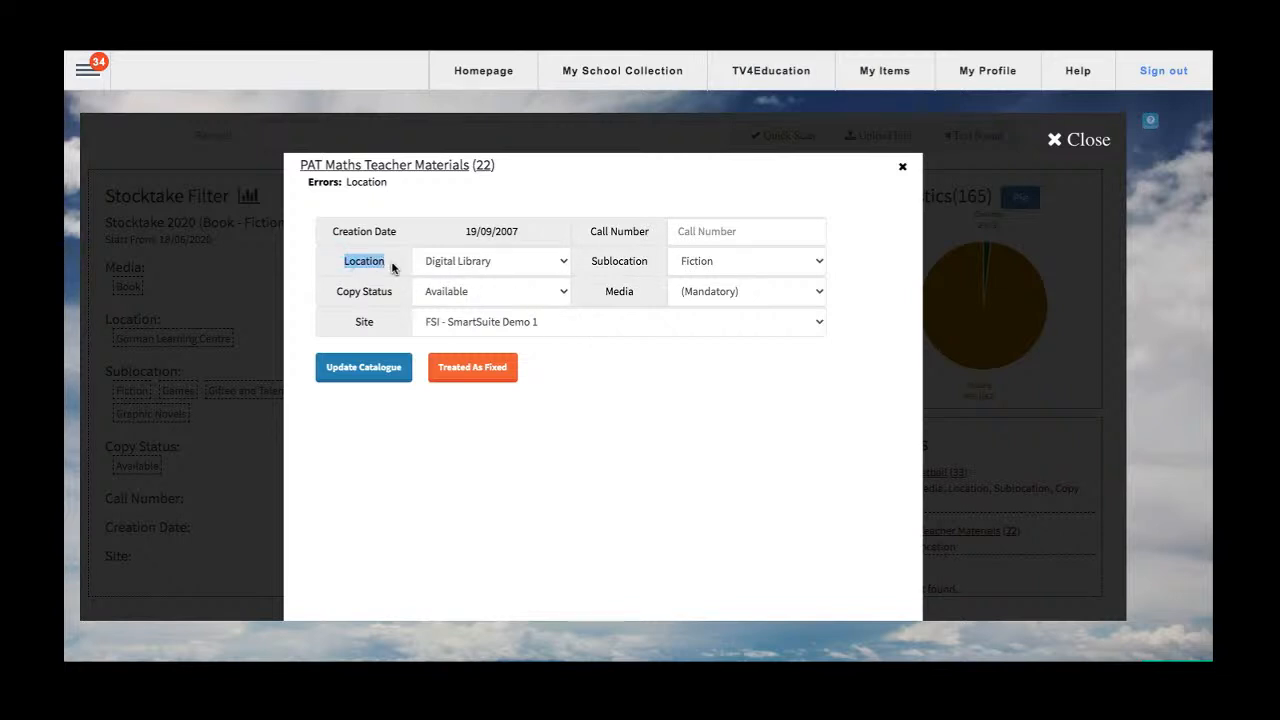
left_click(480, 263)
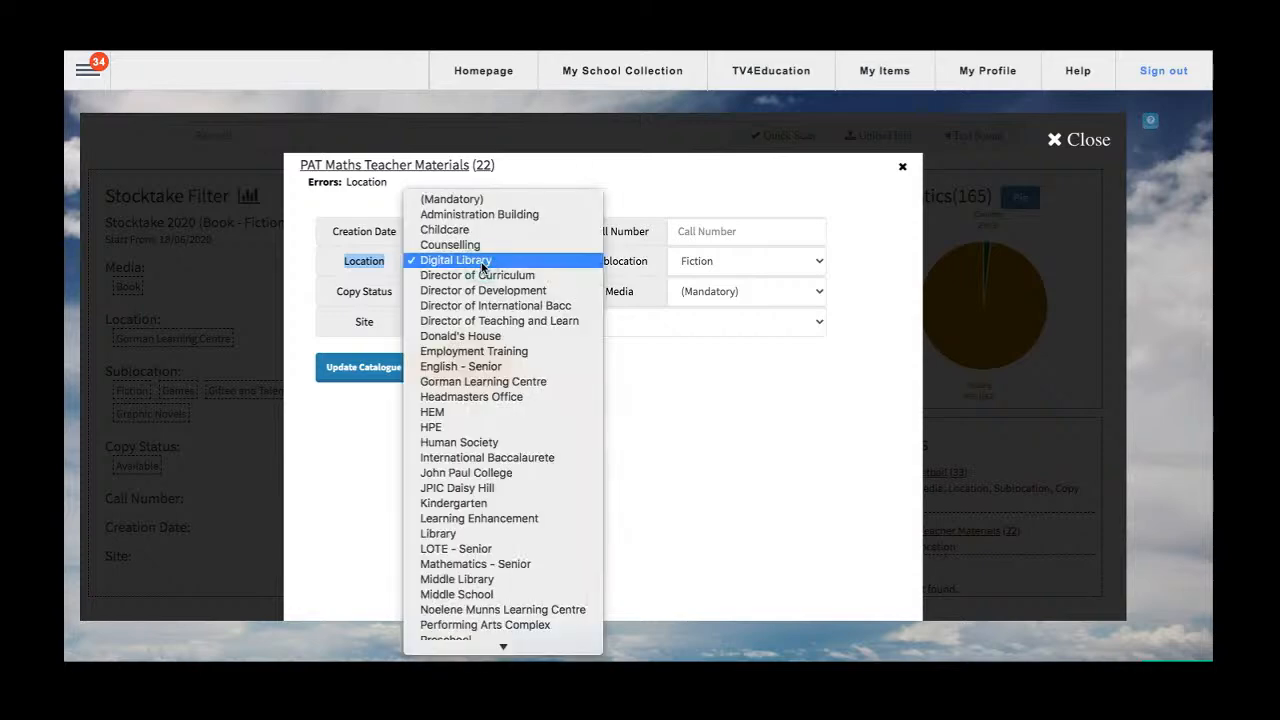
left_click(487, 382)
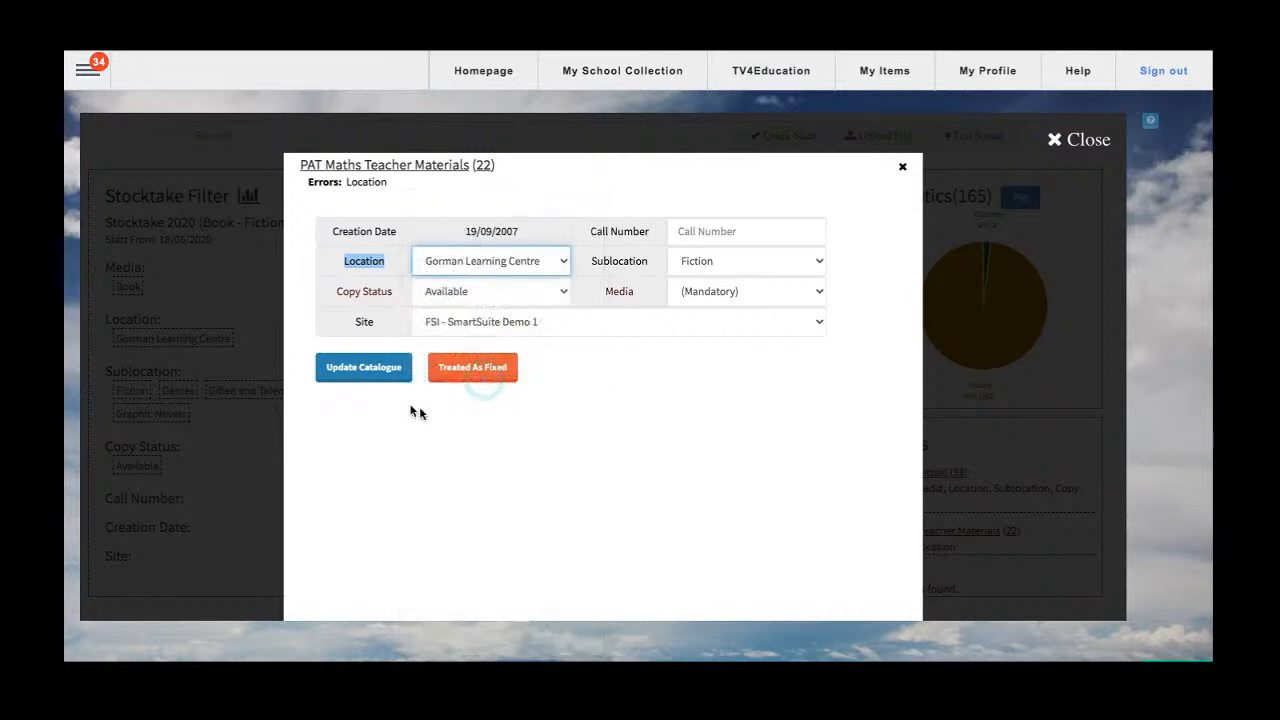
Update the catalogue with the corrected copy despite further errors, and treat the item as fixed to remove it from the error list.
left_click(364, 369)
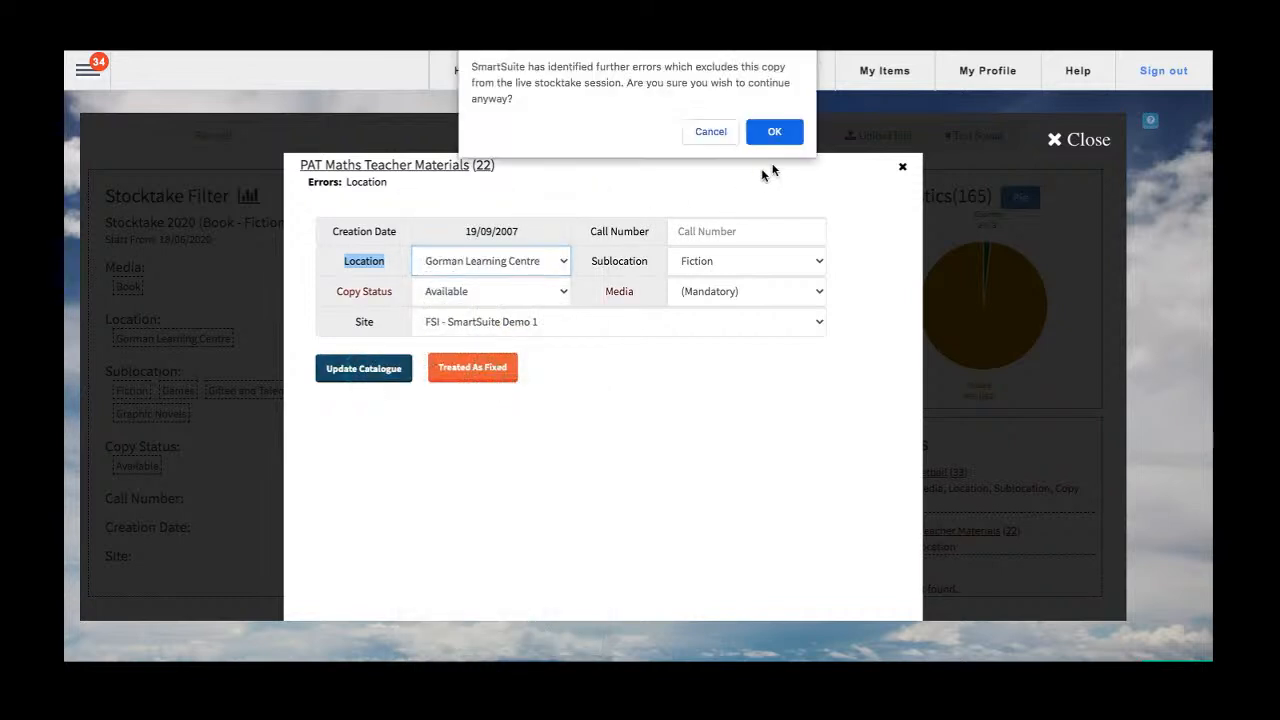
left_click(773, 139)
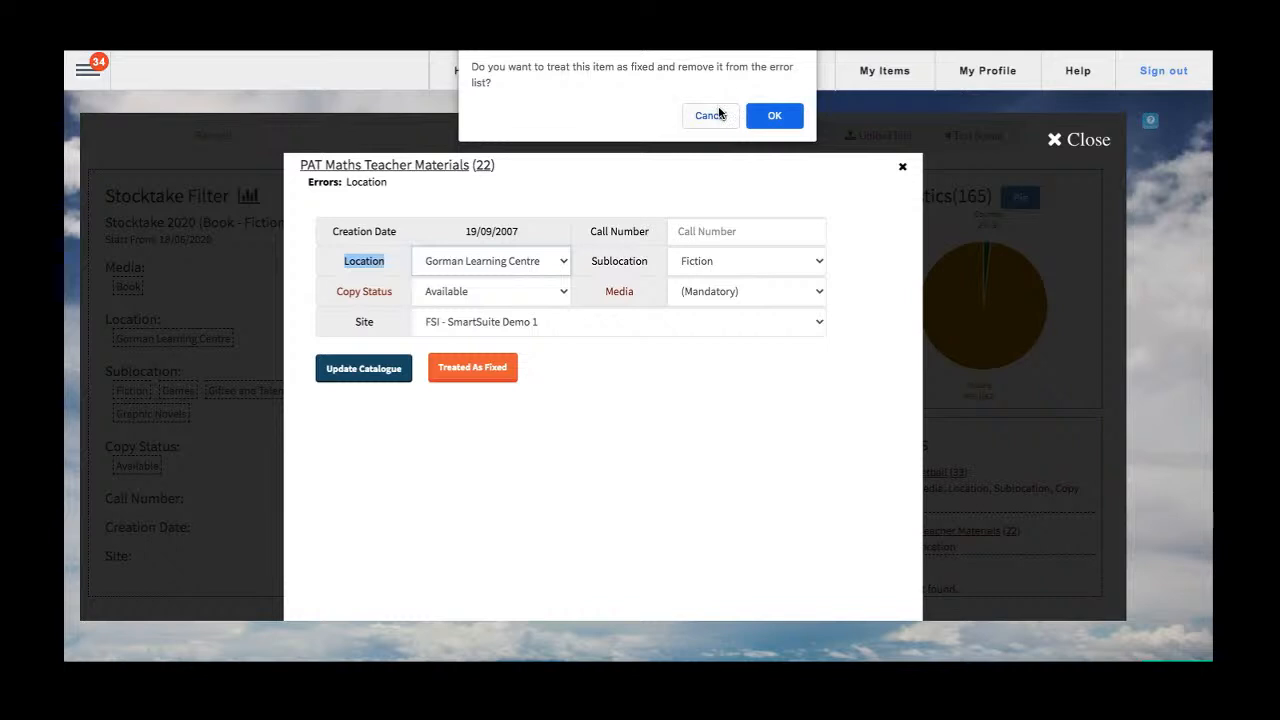
left_click_drag(488, 67, 547, 83)
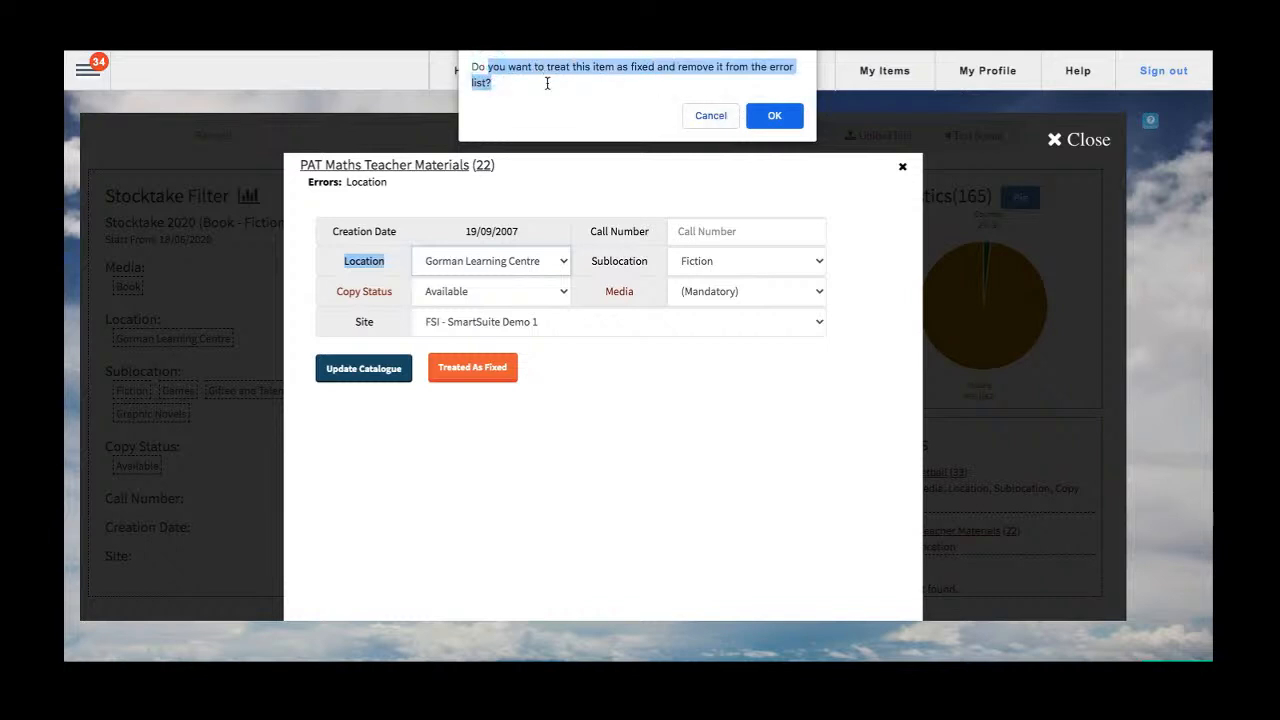
left_click(770, 116)
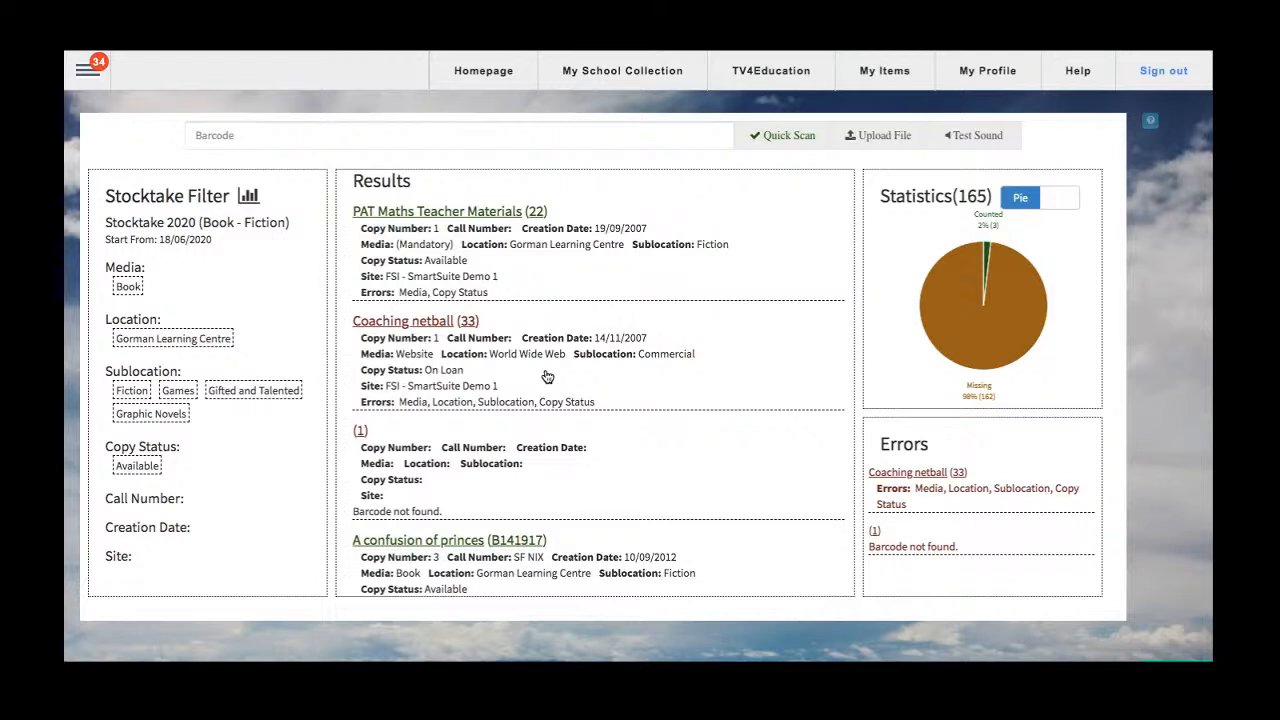
Submit the barcodes 44 and 55 one after another in barcode entry.
scroll(547, 376, "up", 1)
left_click(414, 135)
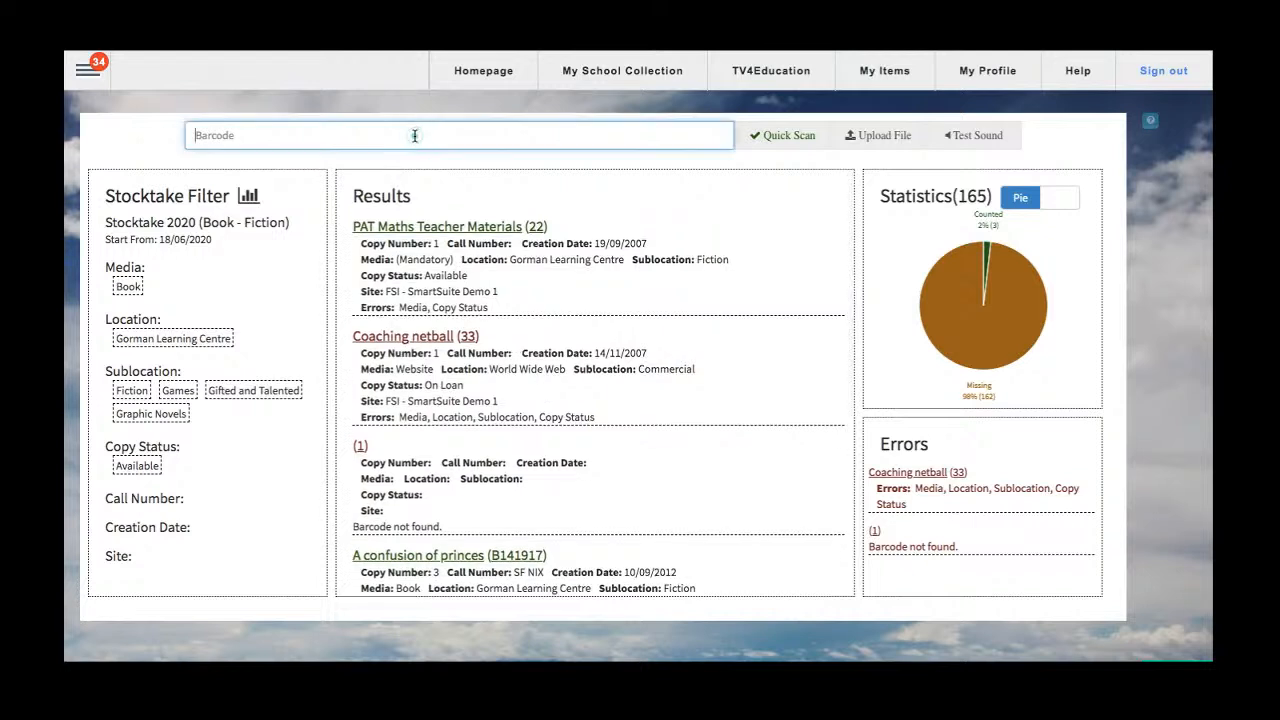
type("44")
key("Return")
type("55")
key("Return")
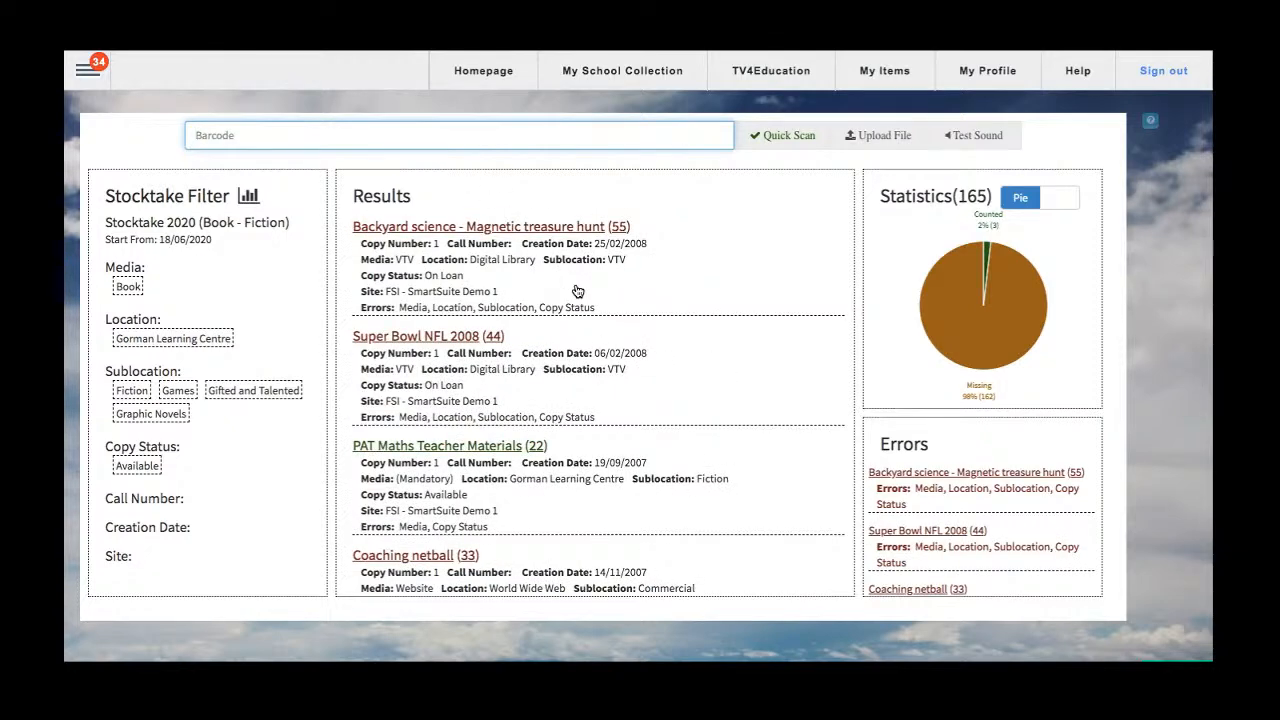
Count A shocking time by copying its barcode B189175 from the barcode list into barcode entry, and also submit barcode 66.
scroll(577, 291, "down", 3)
scroll(577, 291, "up", 3)
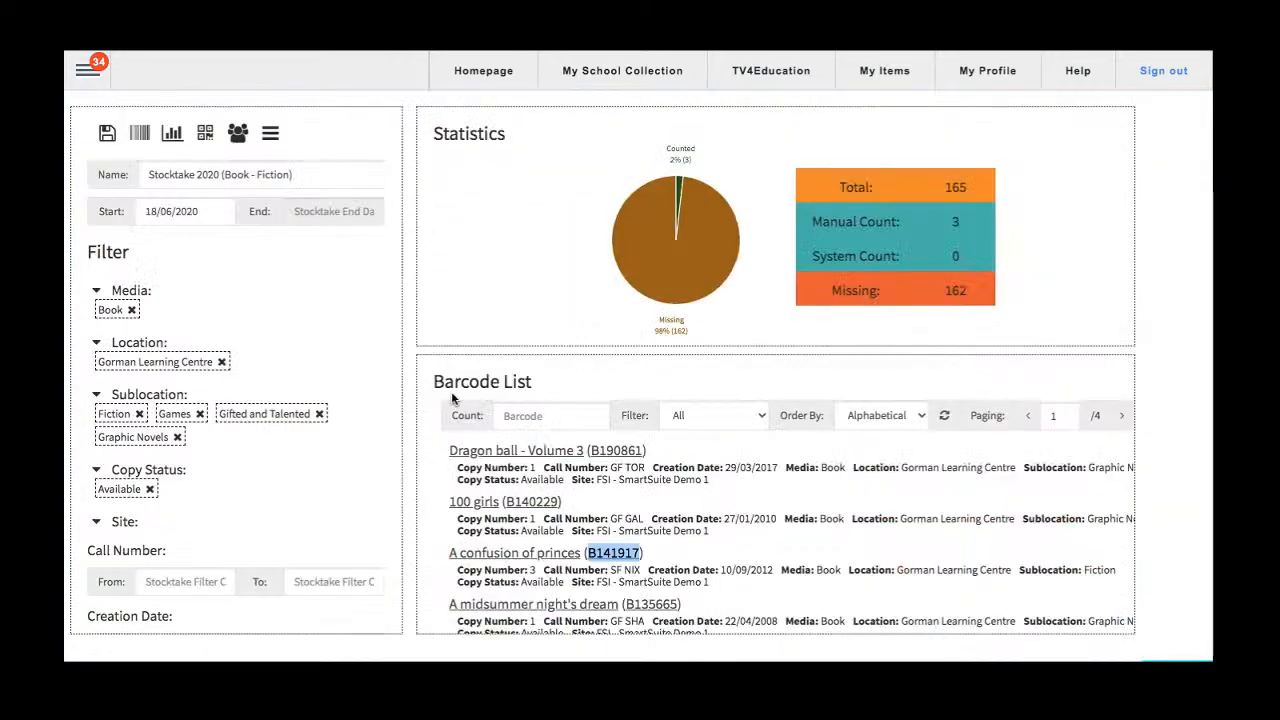
scroll(451, 391, "down", 3)
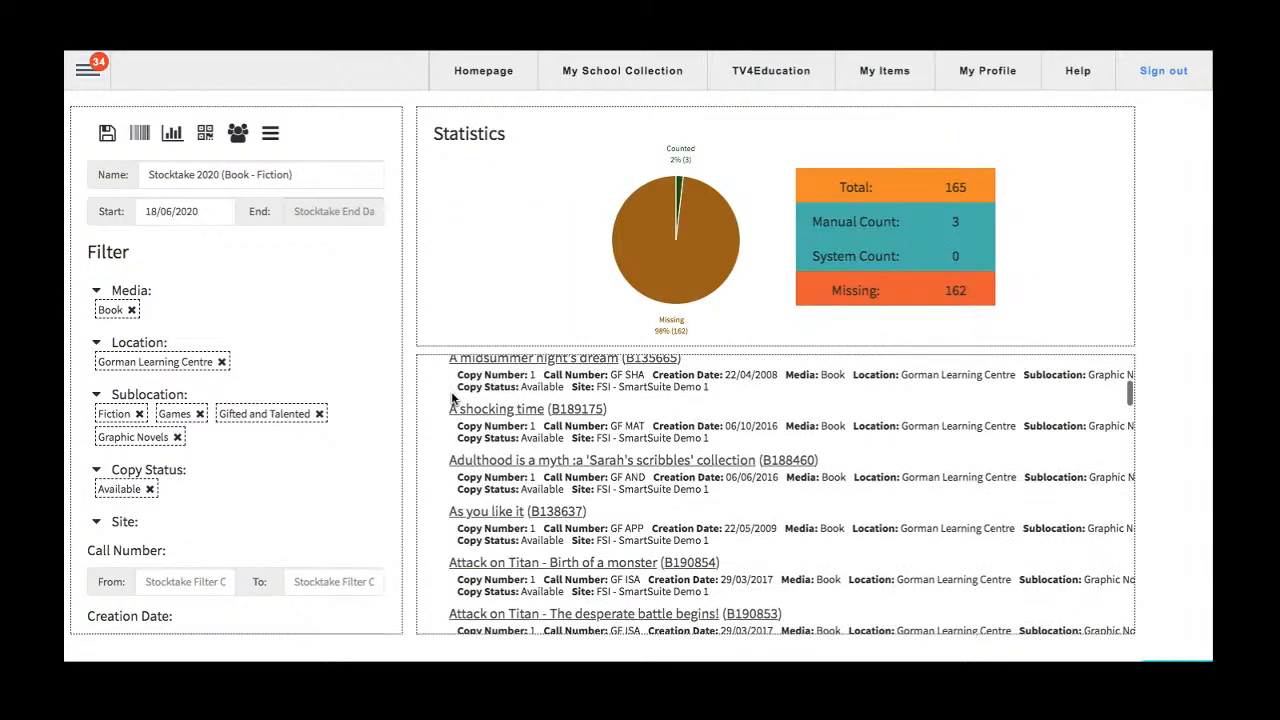
right_click(580, 411)
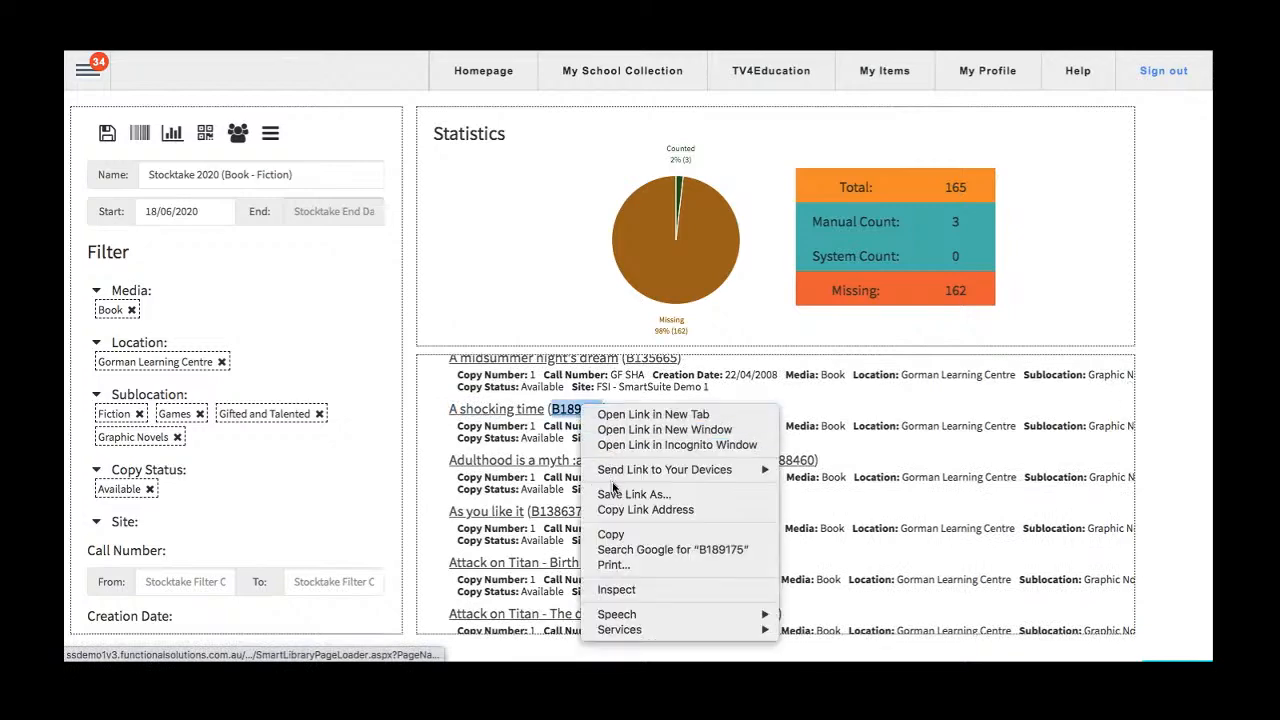
left_click(612, 537)
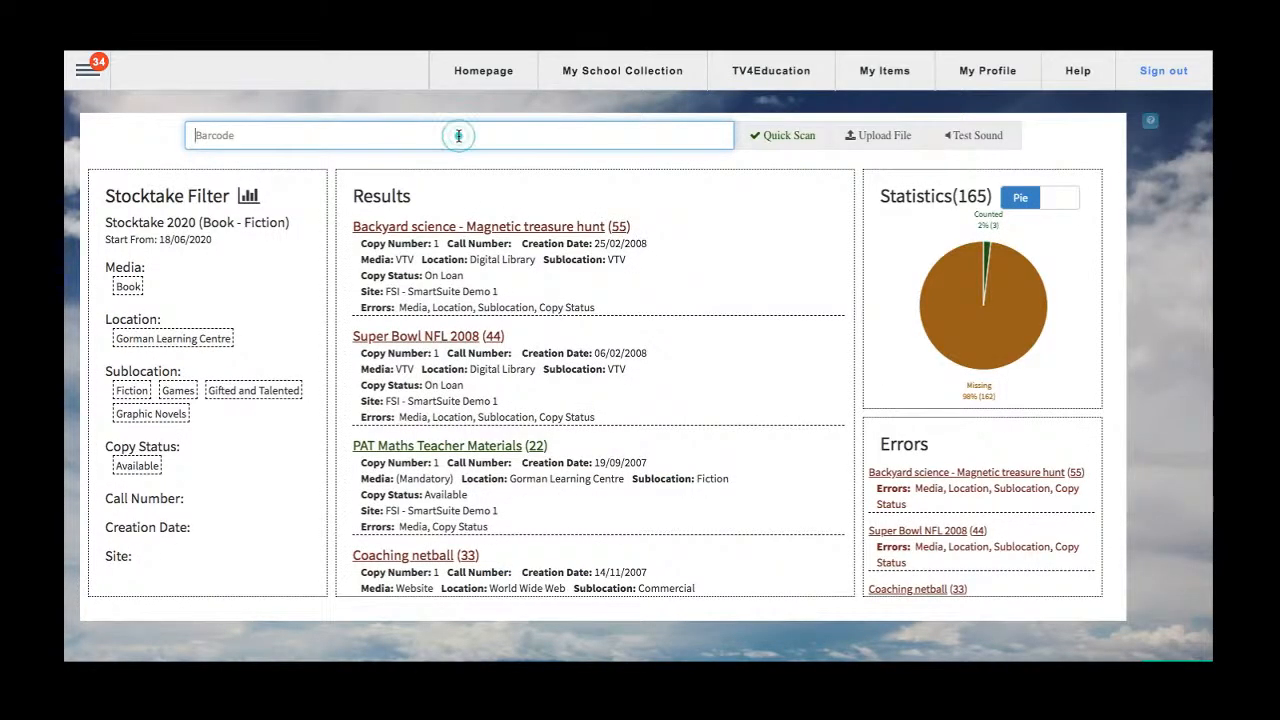
key("super+v")
key("Return")
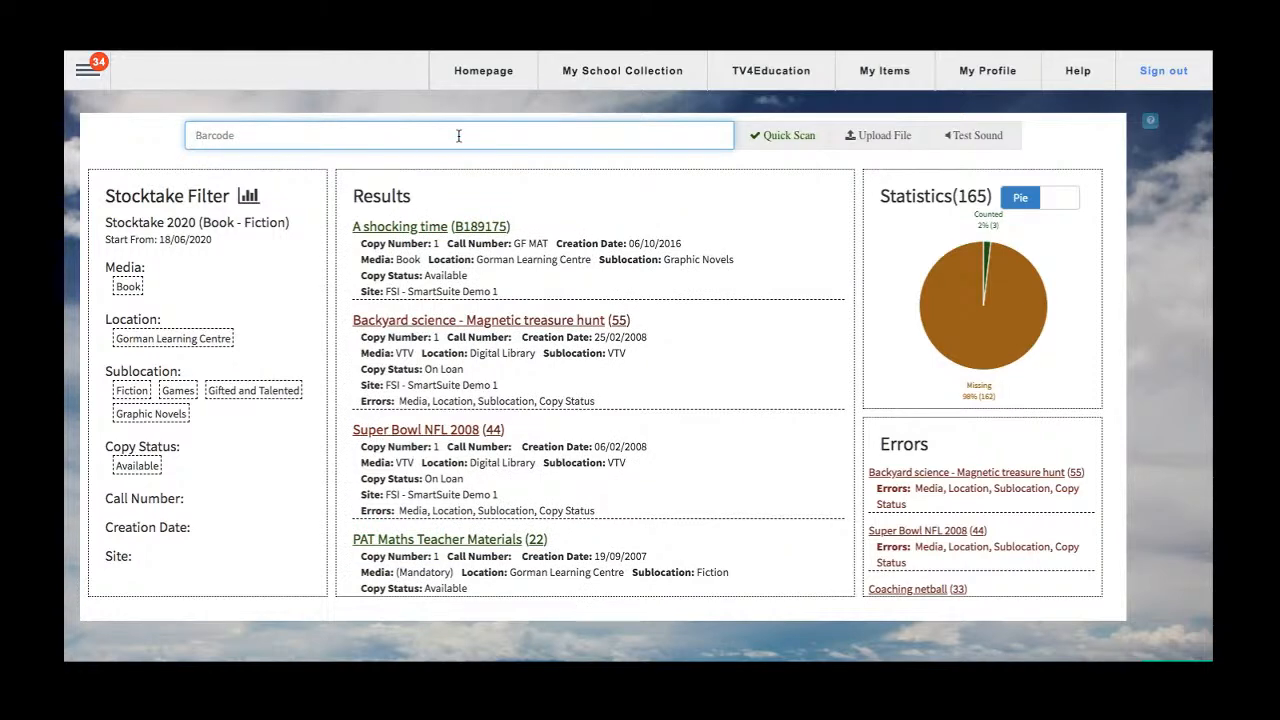
type("66")
key("Return")
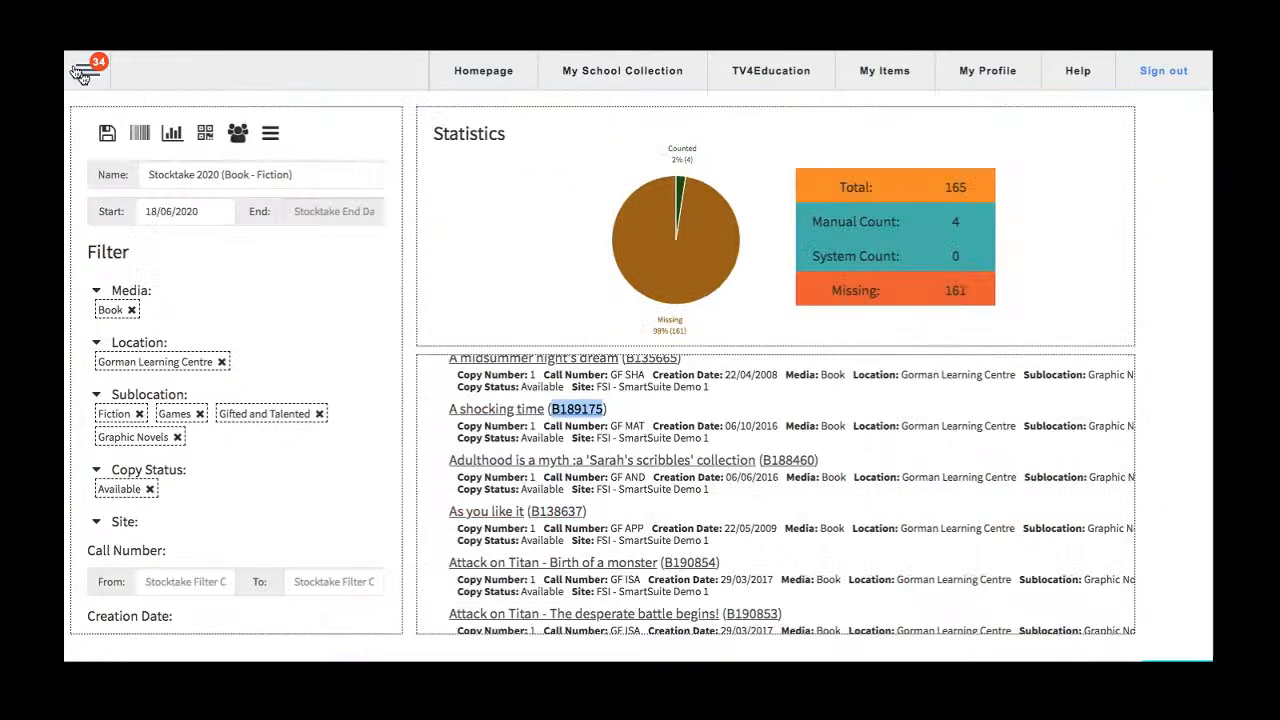
Visit the circulation loan screen and return through the stocktake list to reopen Stocktake 2020 (Book - Fiction).
left_click(88, 68)
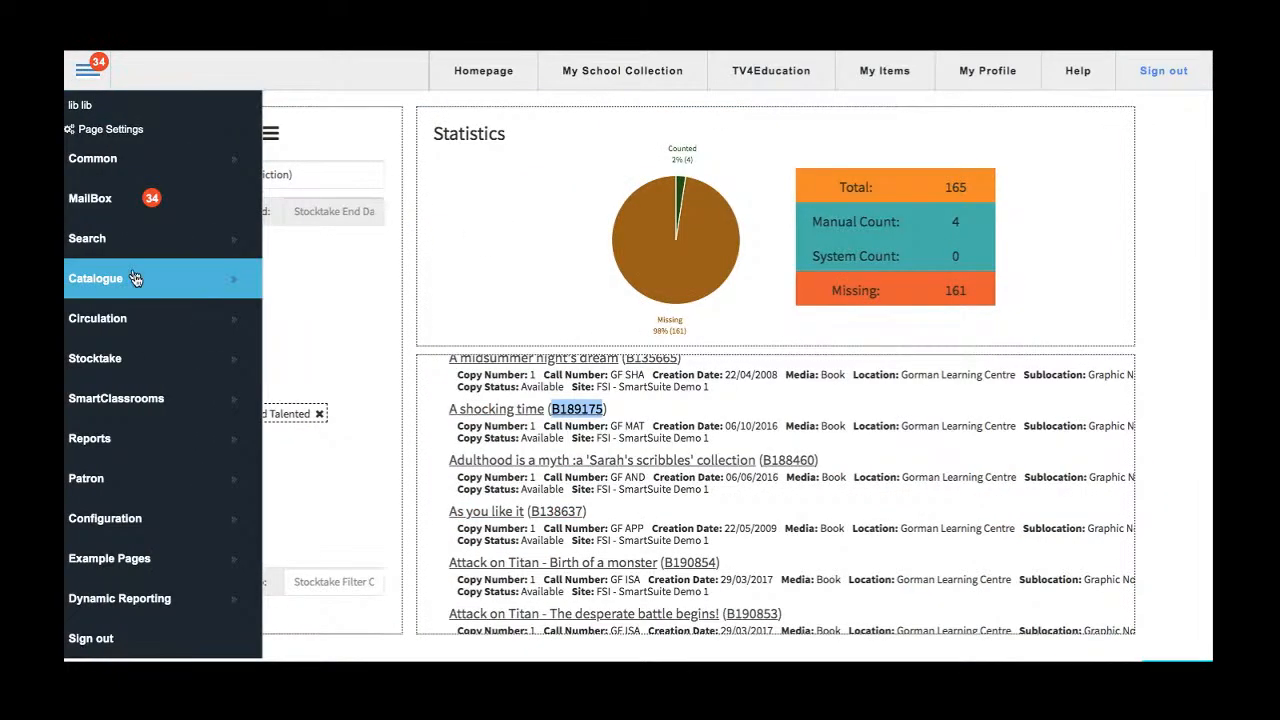
left_click(286, 326)
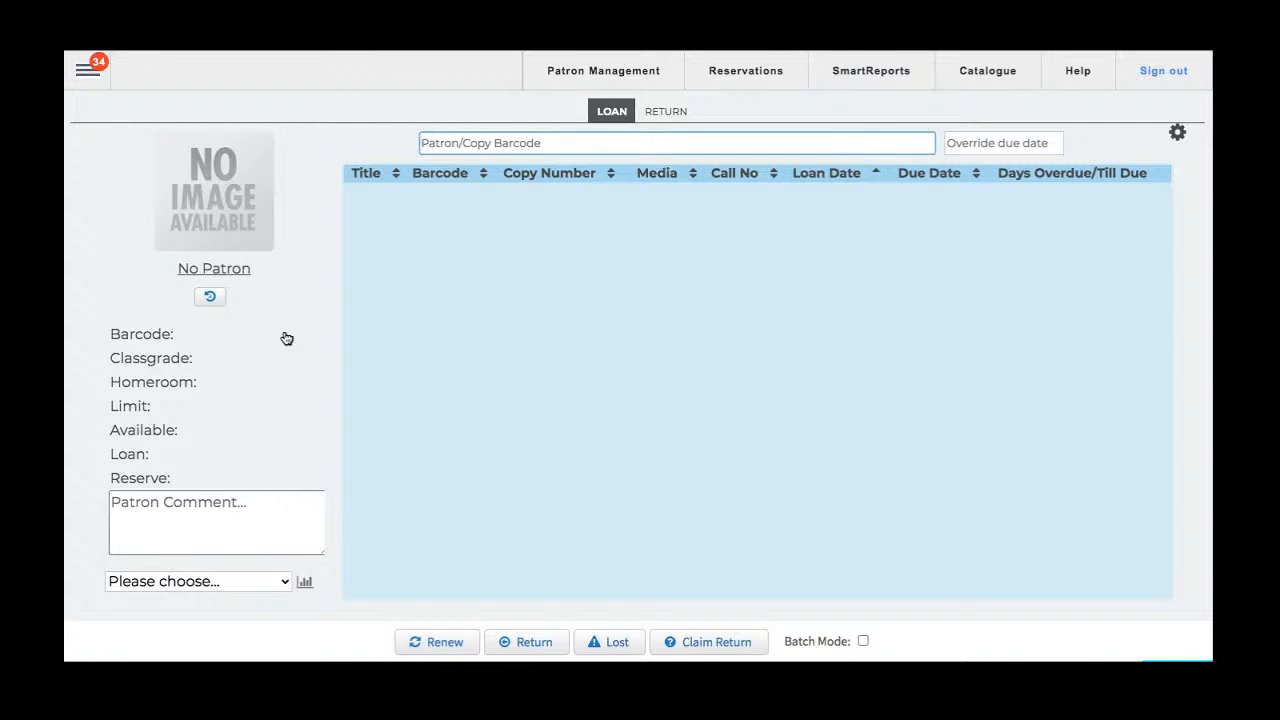
left_click(89, 70)
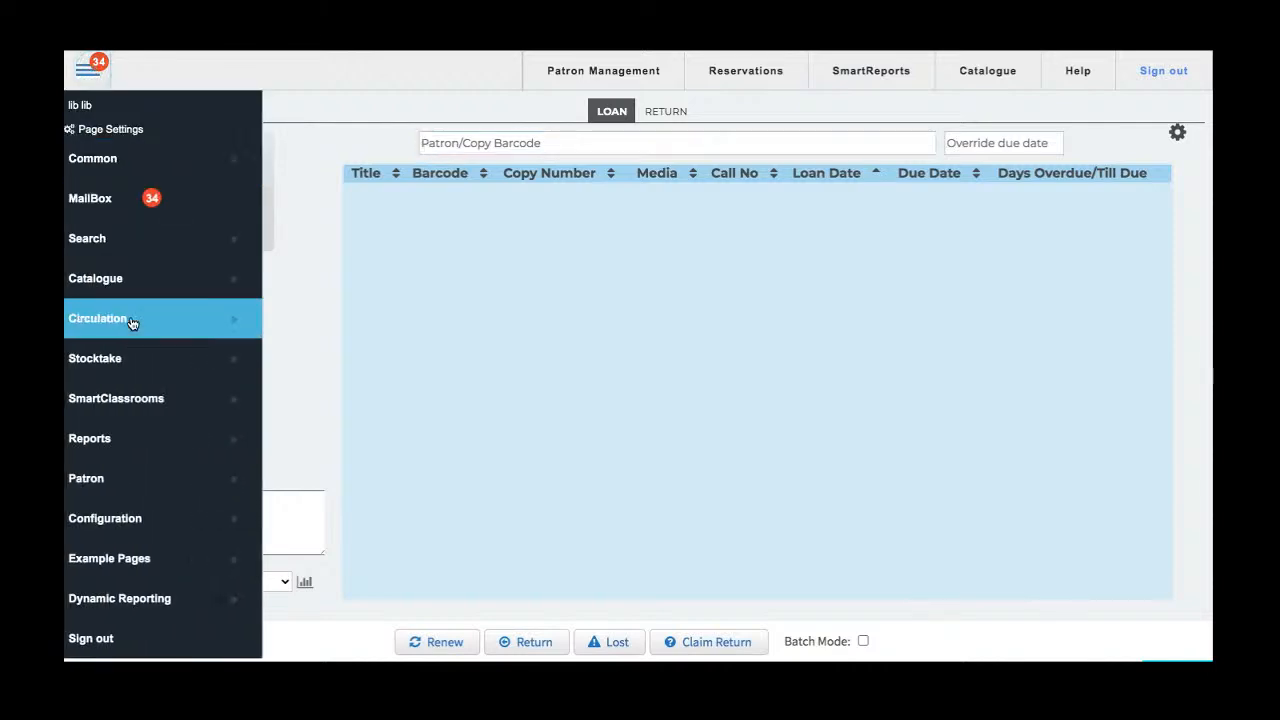
mouse_move(194, 360)
left_click(310, 370)
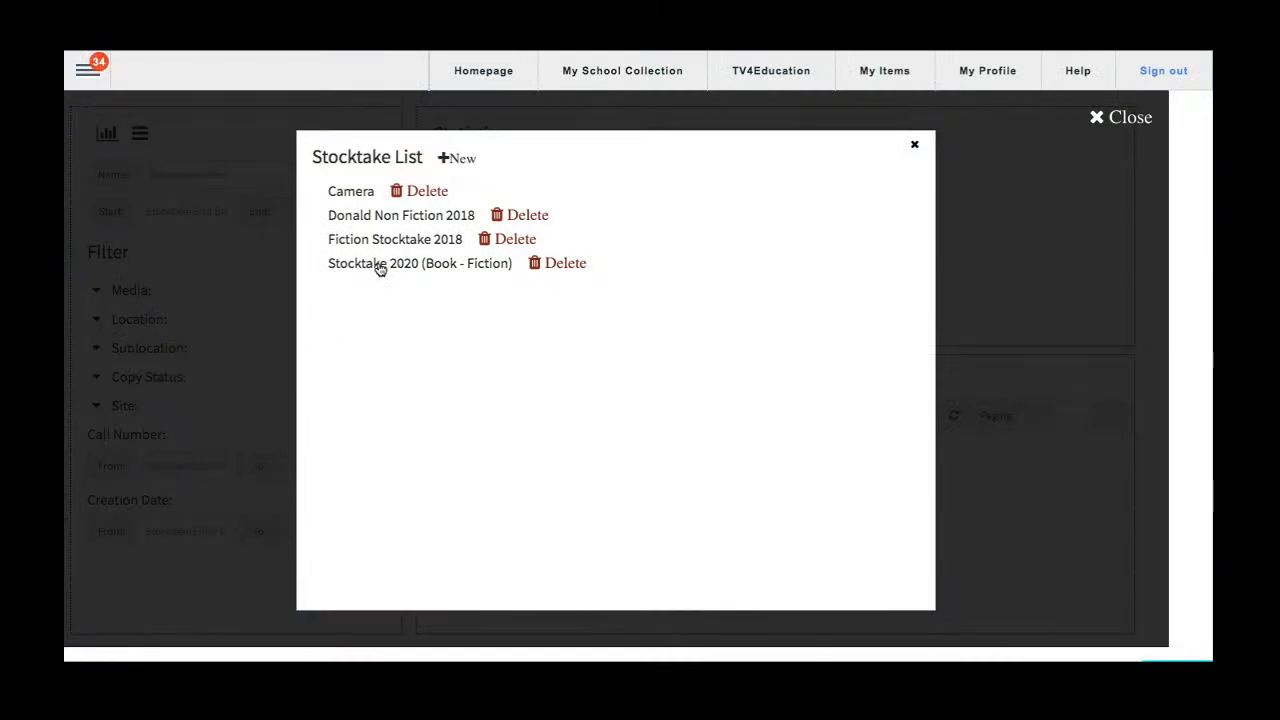
left_click(378, 265)
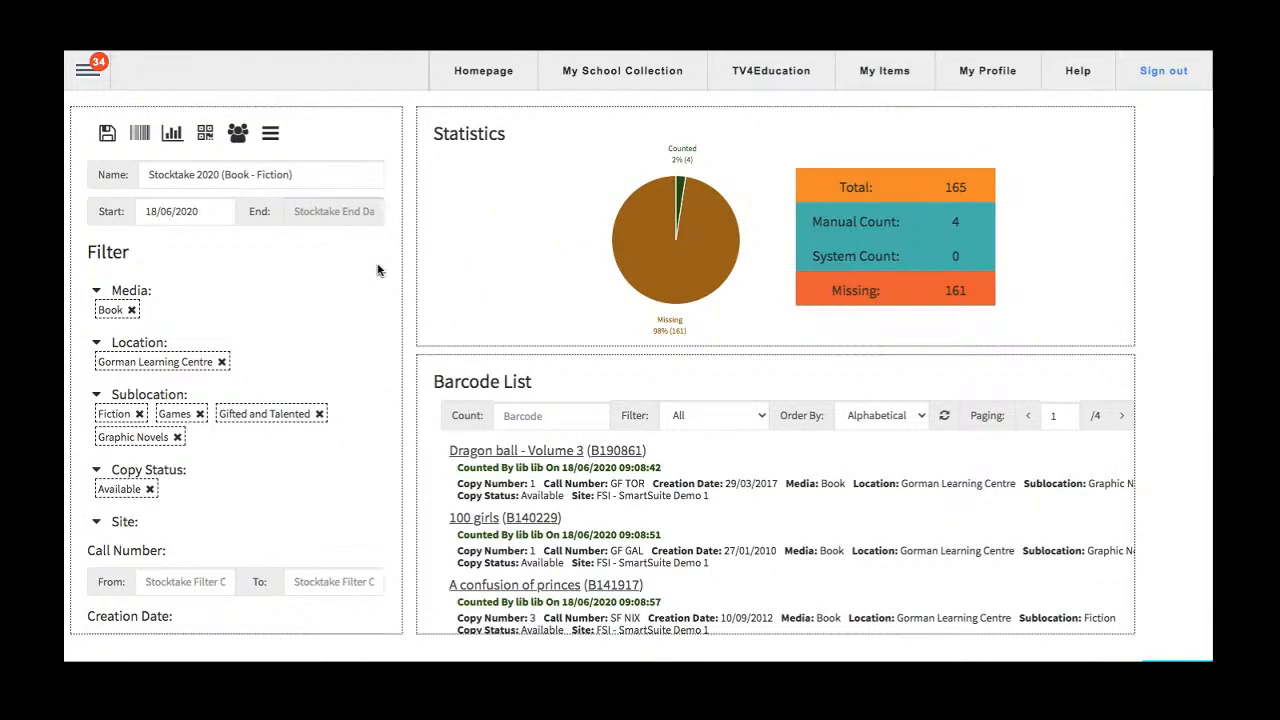
double_click(956, 187)
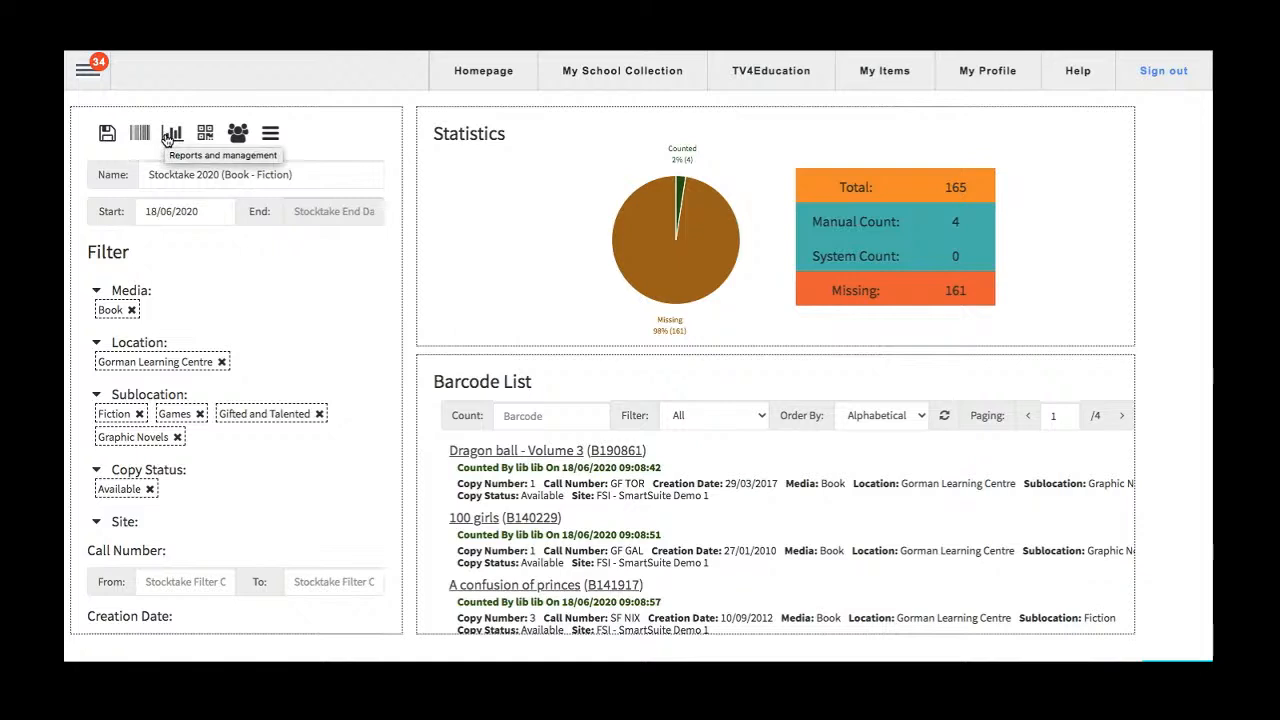
Open the stocktake's reports and management page and search its report for the keyword "dream".
left_click(170, 135)
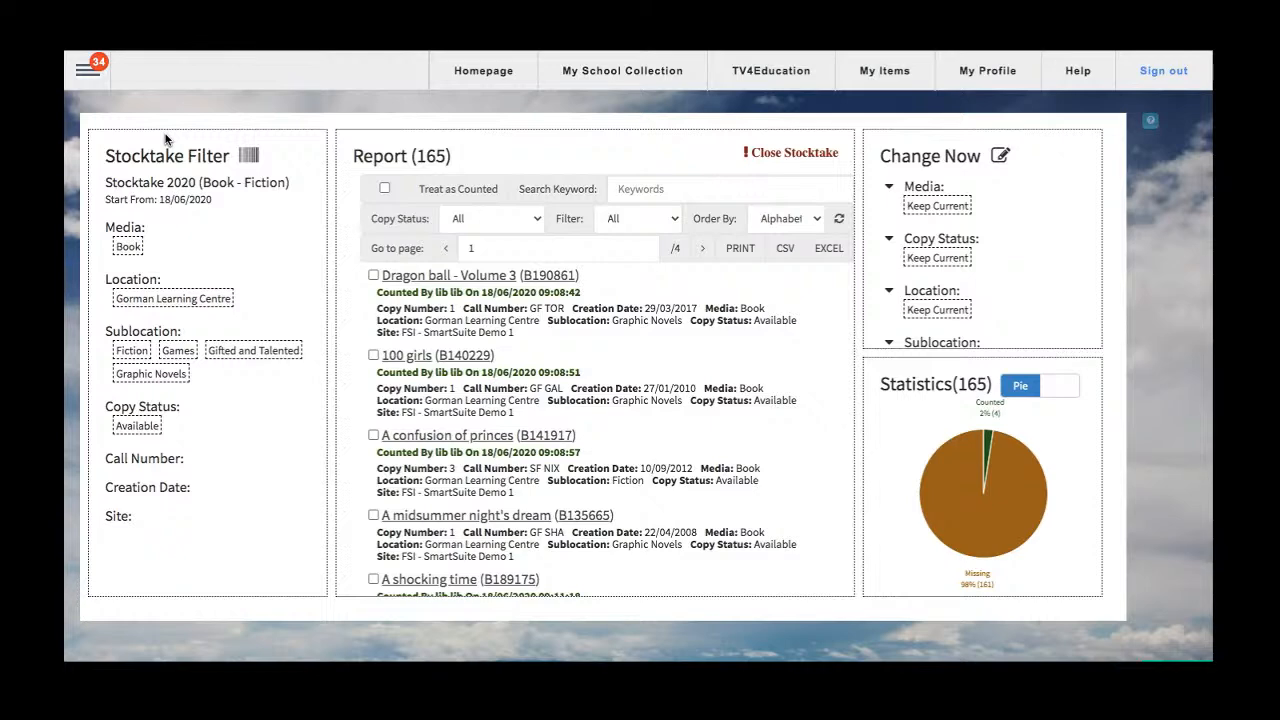
scroll(636, 417, "down", 1)
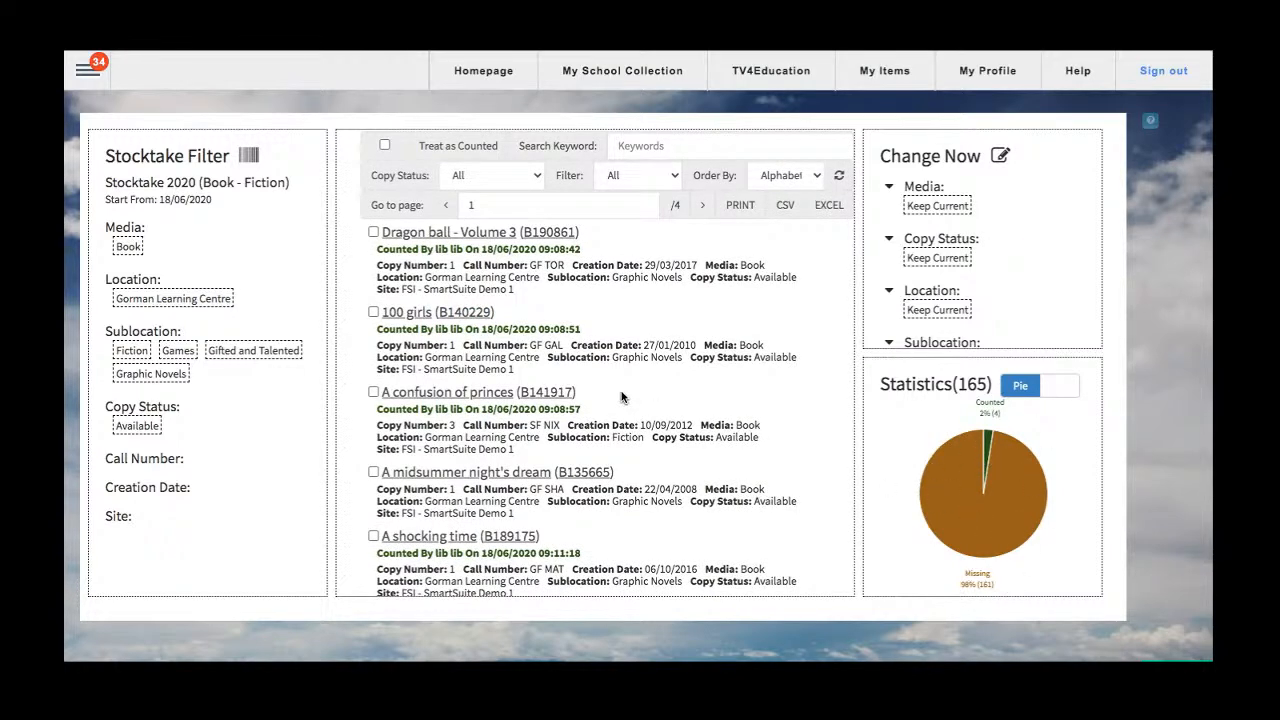
scroll(621, 397, "down", 5)
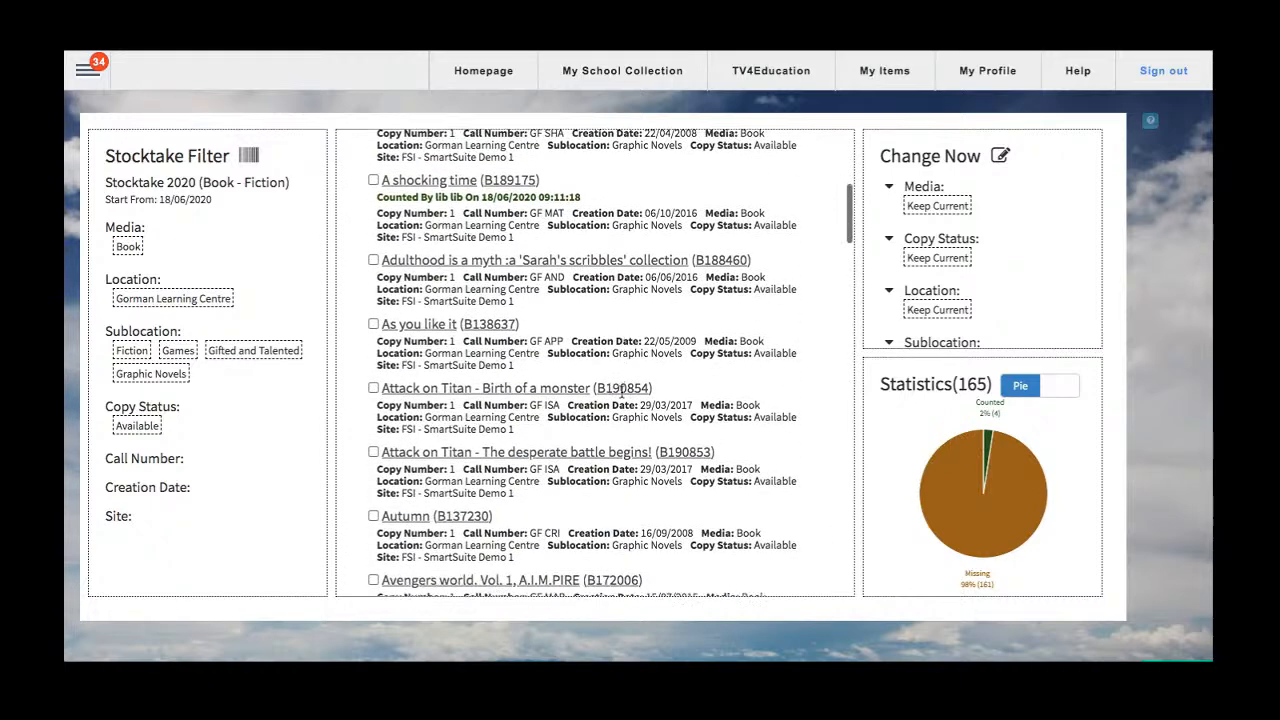
scroll(621, 385, "up", 6)
left_click(652, 191)
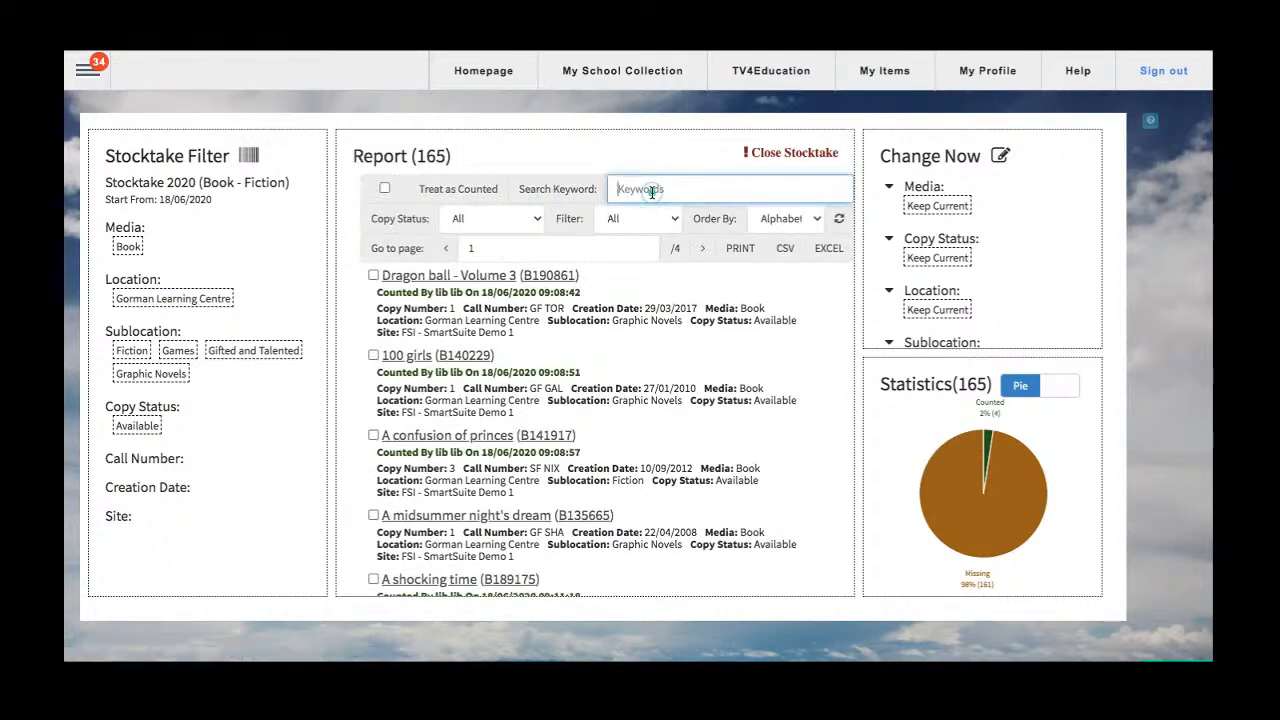
type("dream")
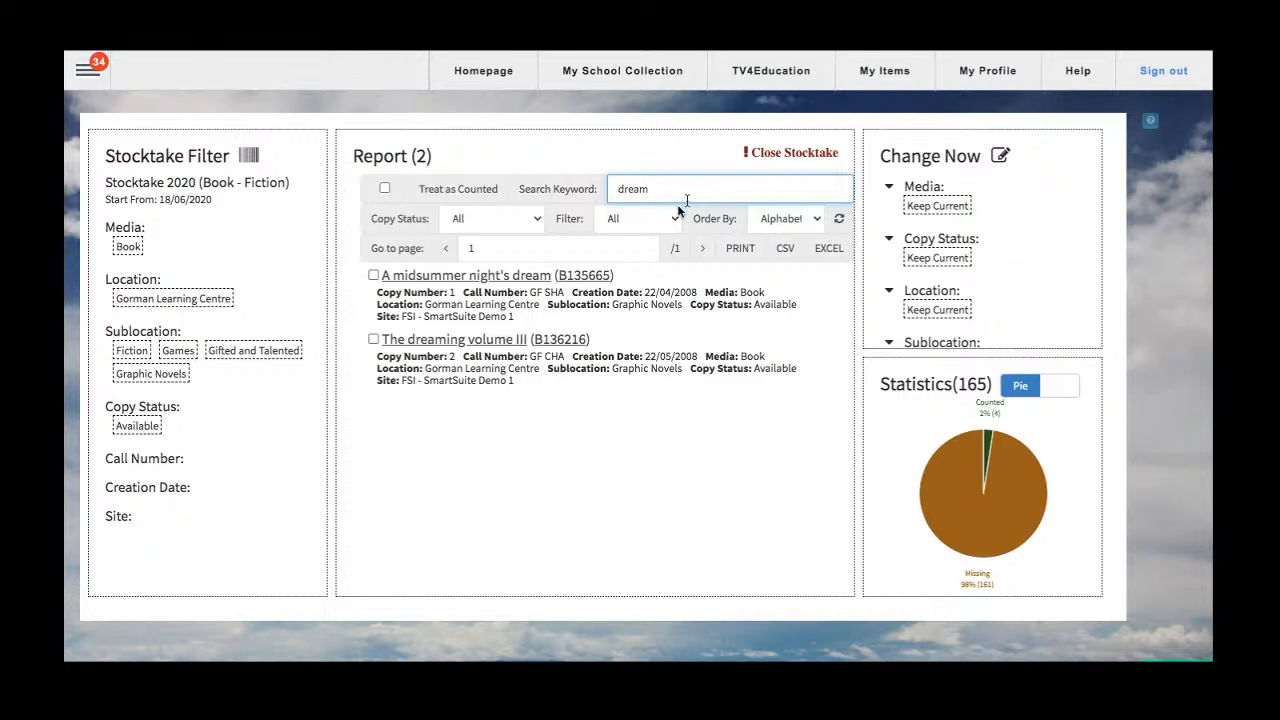
Select The dreaming volume III and A midsummer night's dream and treat both as counted, confirming the update with "yes".
left_click(373, 339)
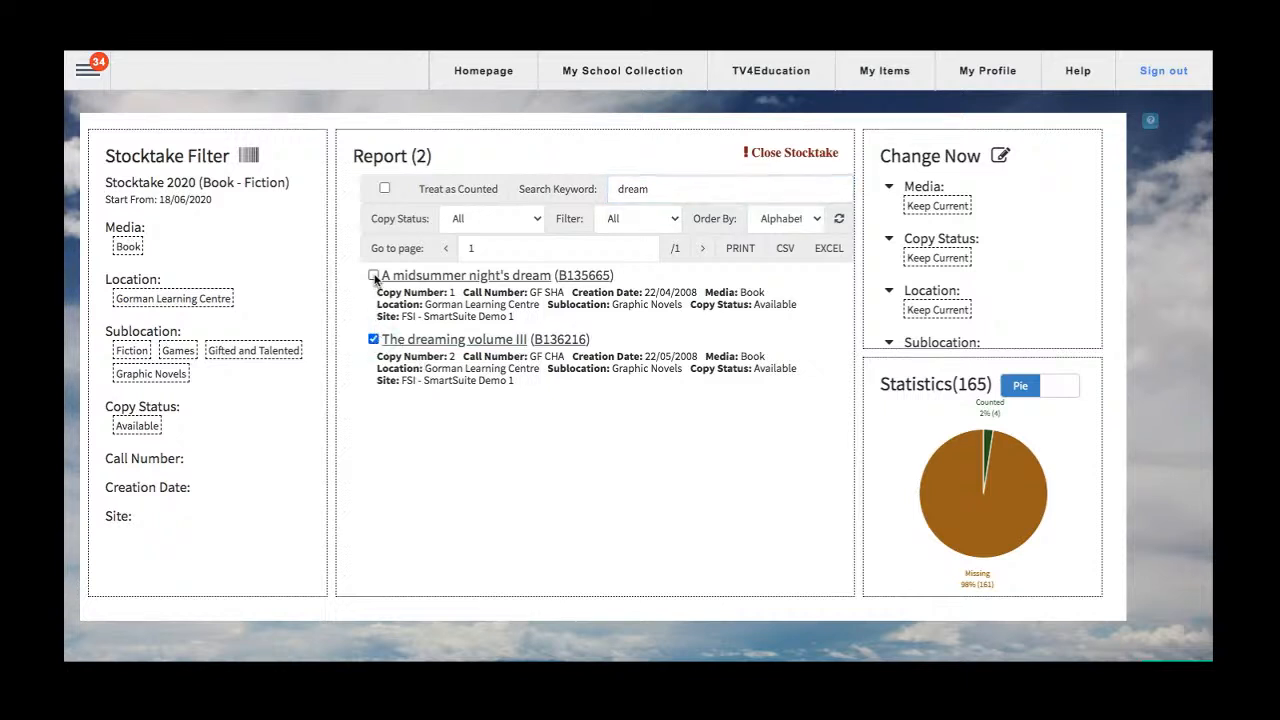
left_click(373, 275)
left_click(444, 190)
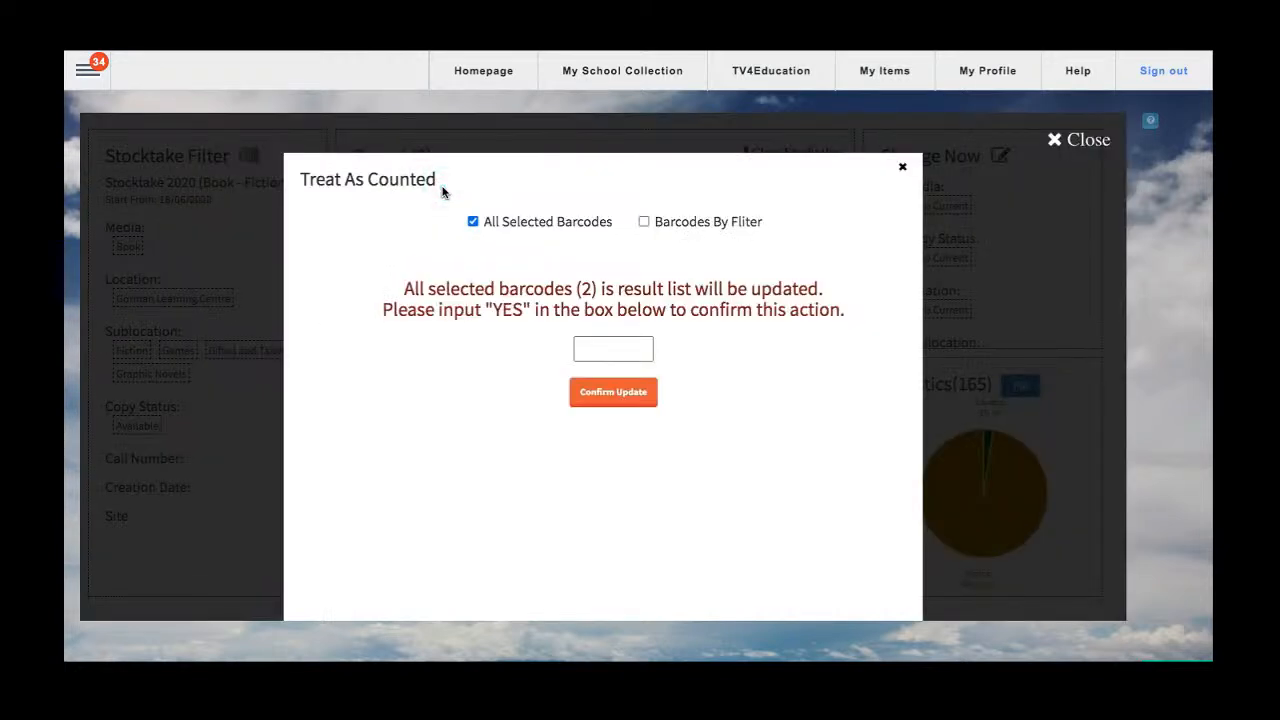
left_click(590, 345)
type("yes")
left_click(607, 400)
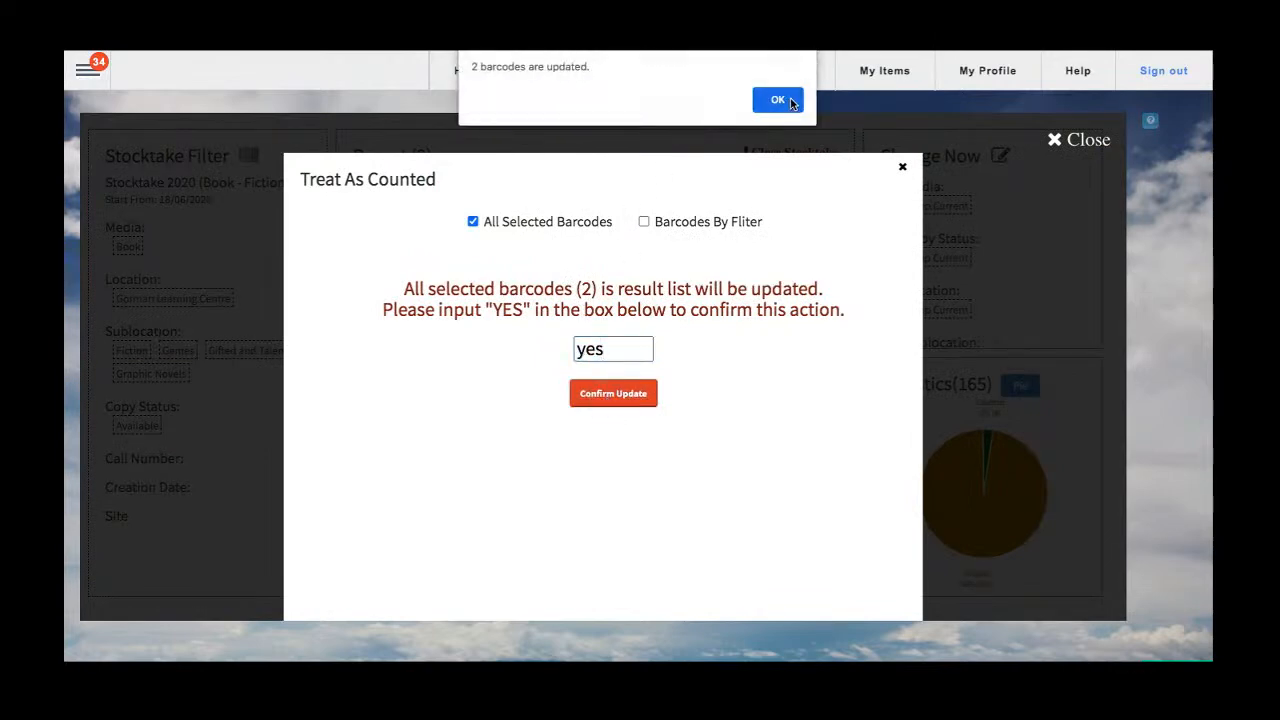
left_click(779, 100)
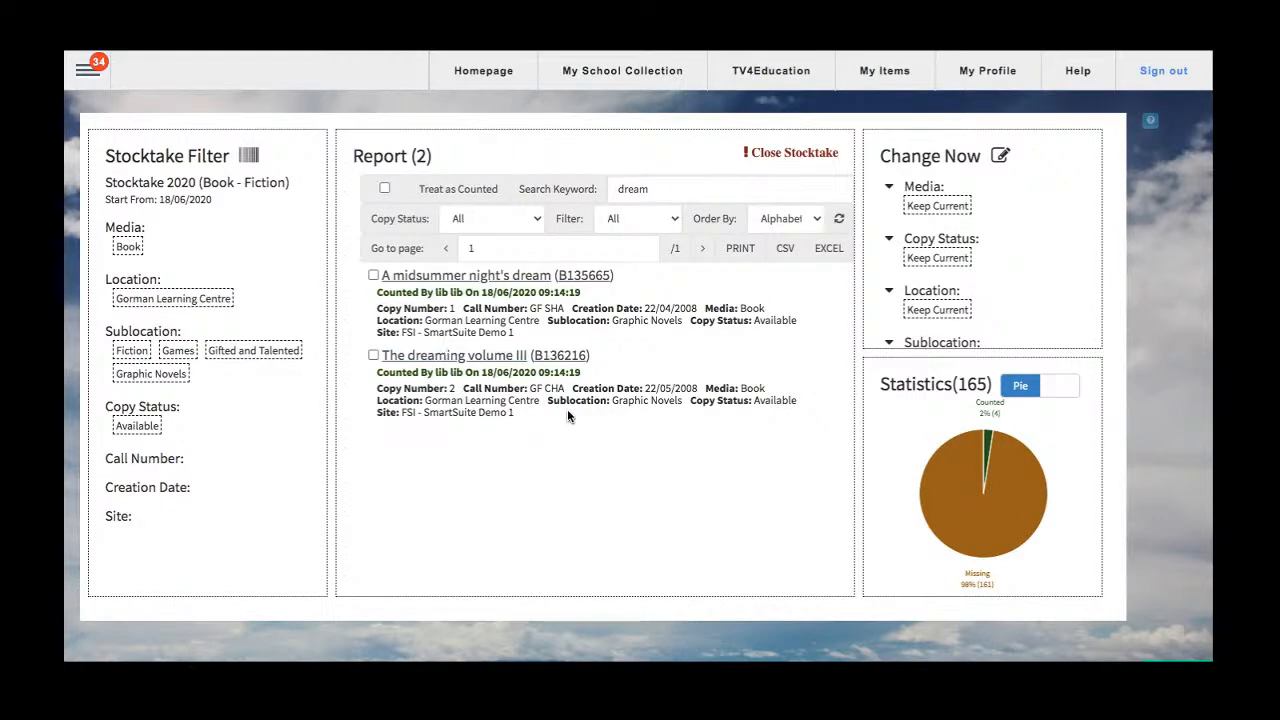
Clear the report's search keyword and filter the report by the copy status On Loan.
double_click(674, 190)
key("BackSpace")
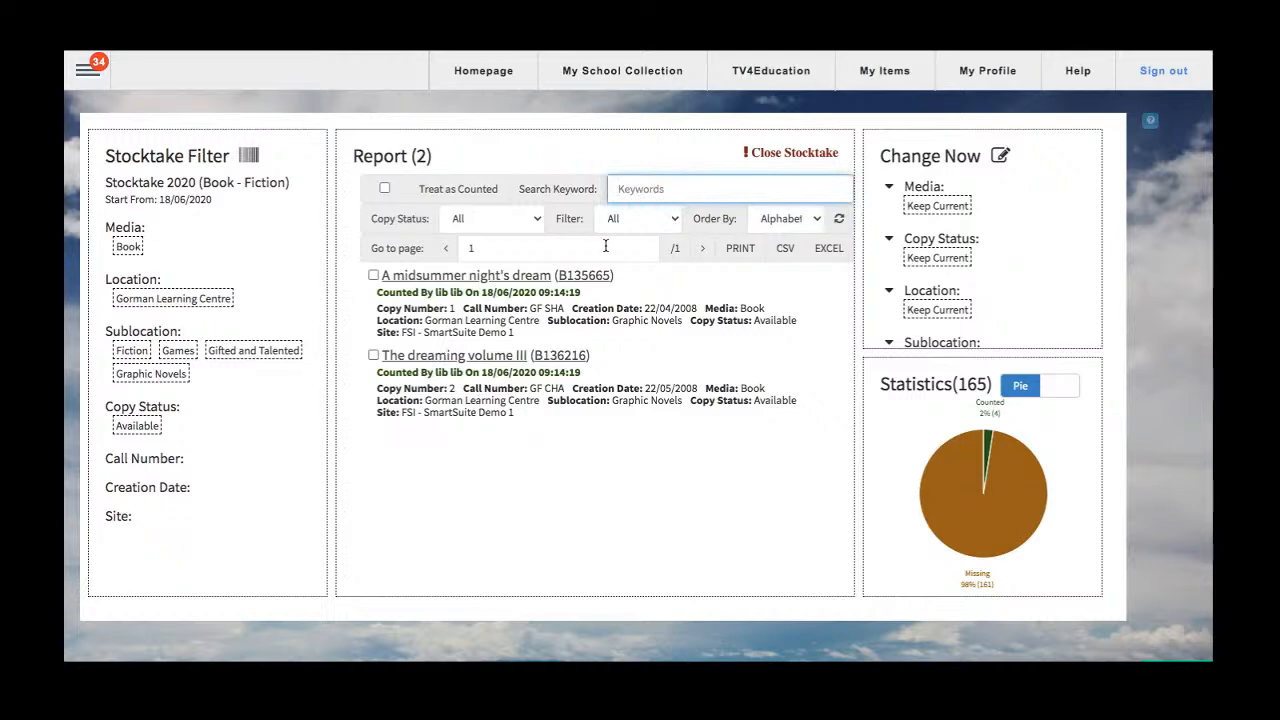
left_click(518, 222)
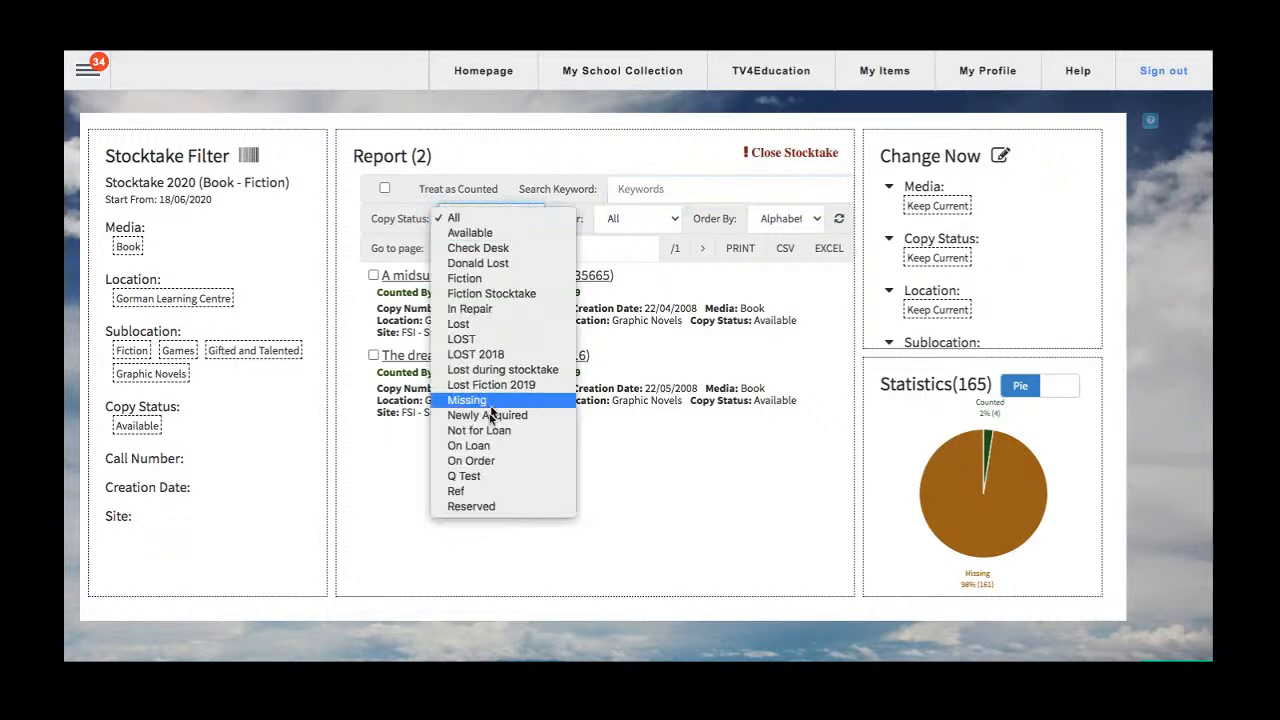
left_click(483, 446)
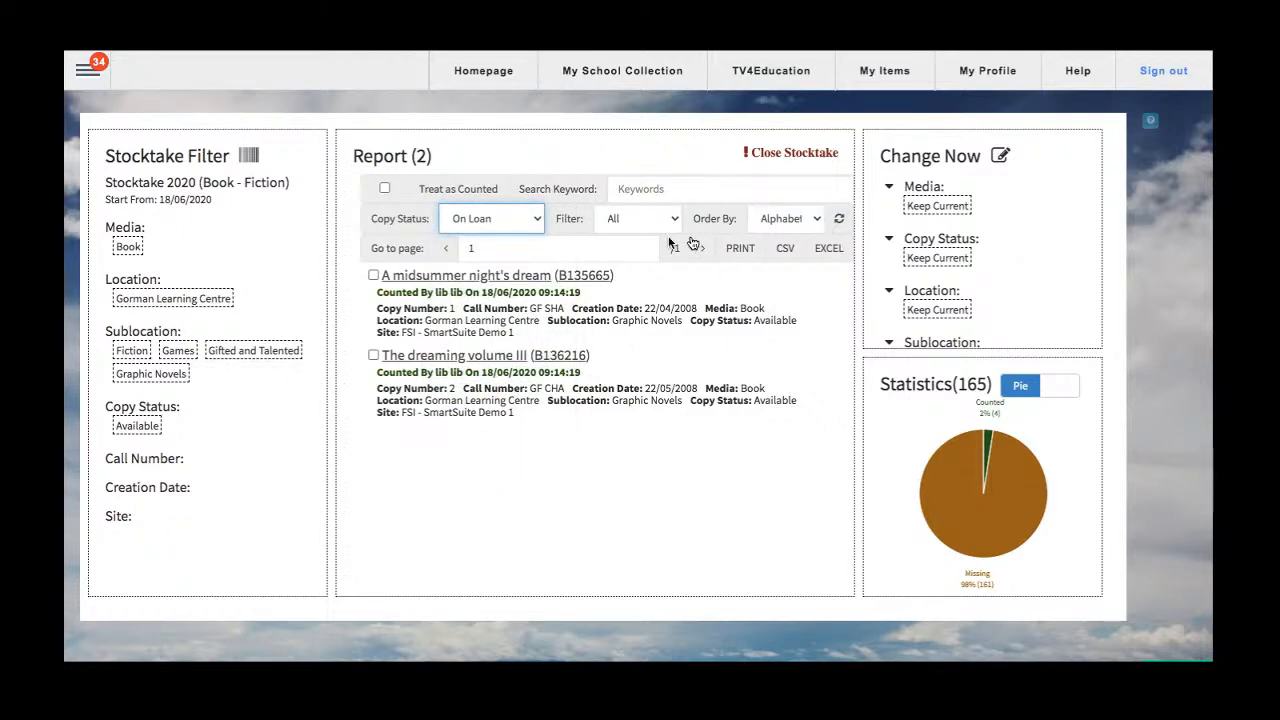
left_click(840, 222)
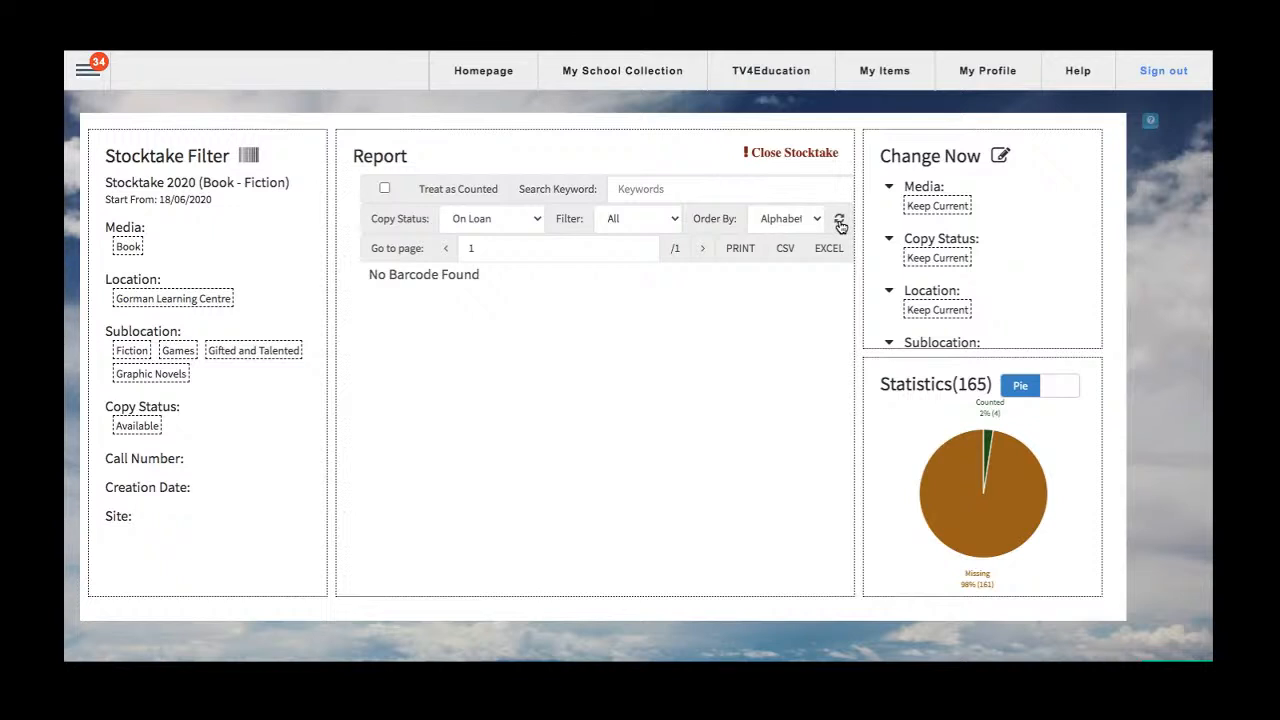
Reset the report's copy status to All and filter the report to items To be Counted.
left_click(477, 220)
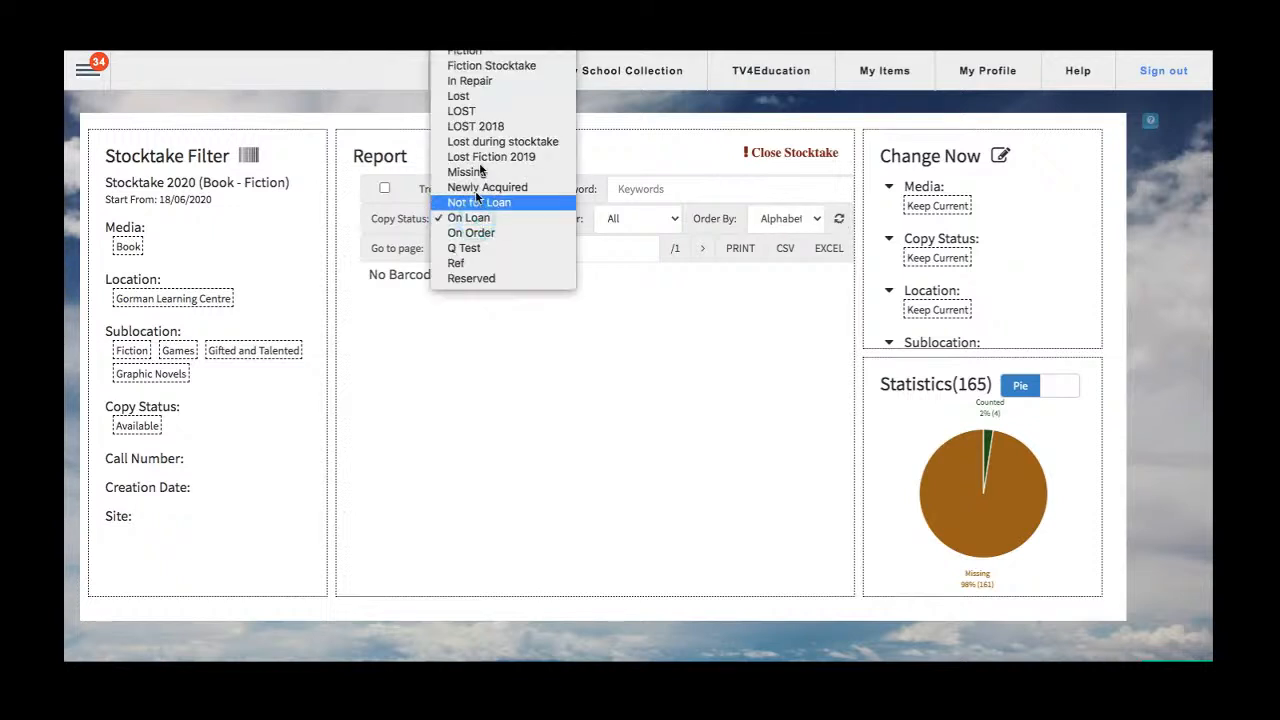
left_click(465, 55)
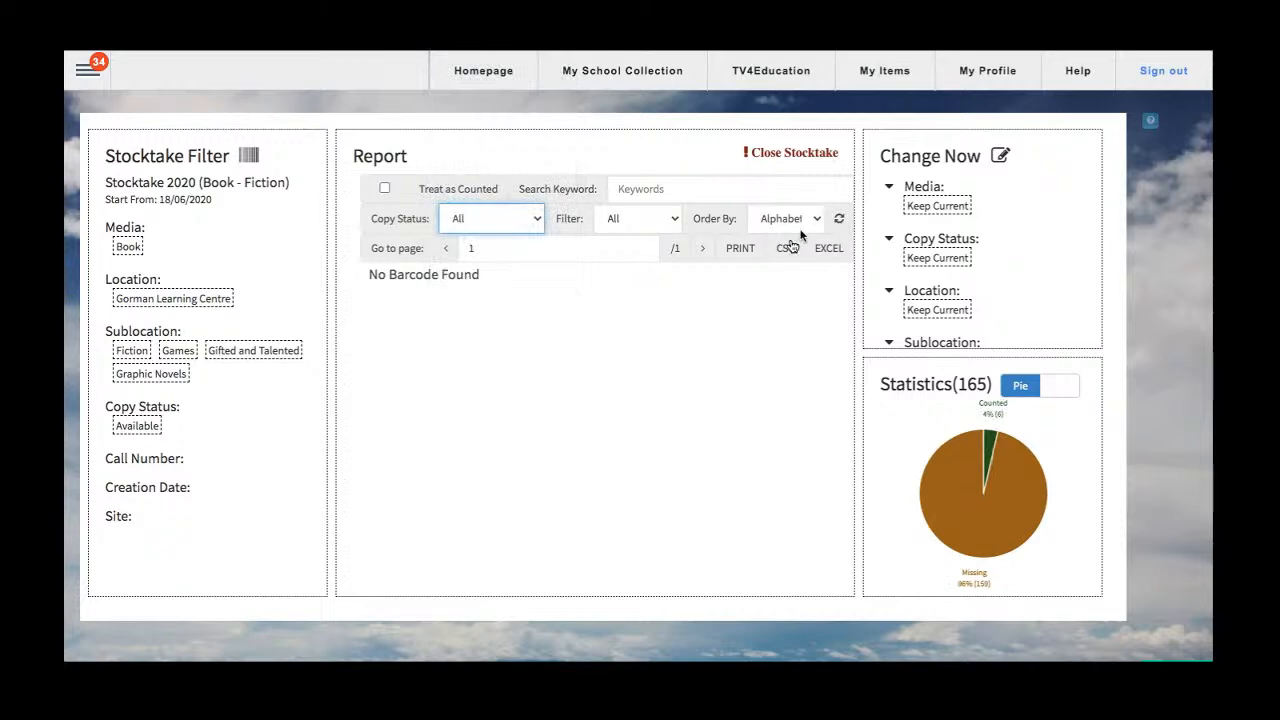
left_click(657, 218)
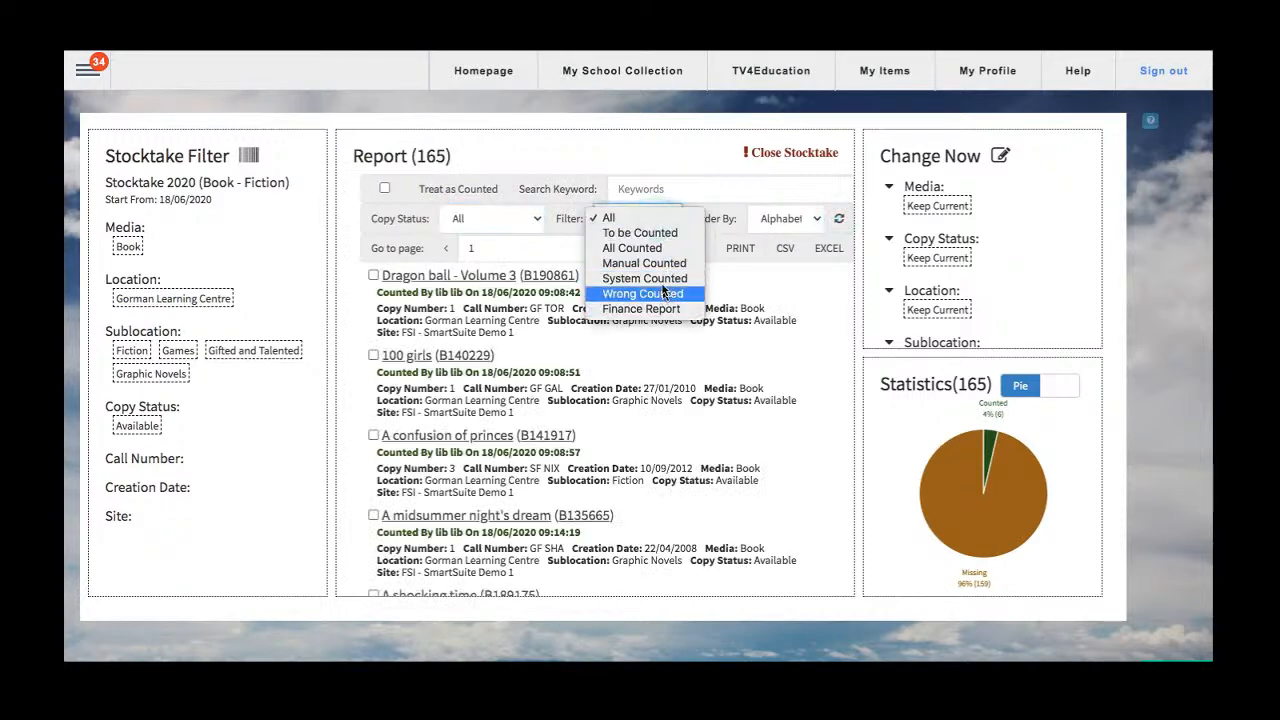
left_click(630, 236)
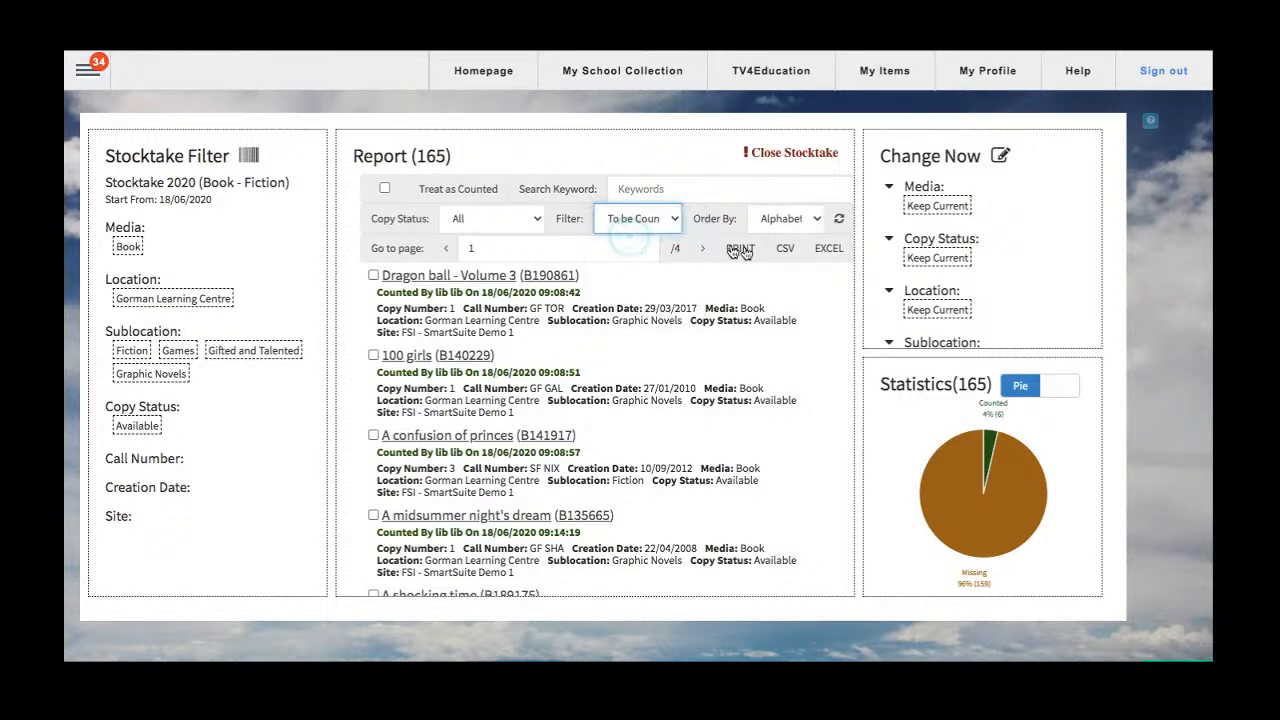
left_click(839, 222)
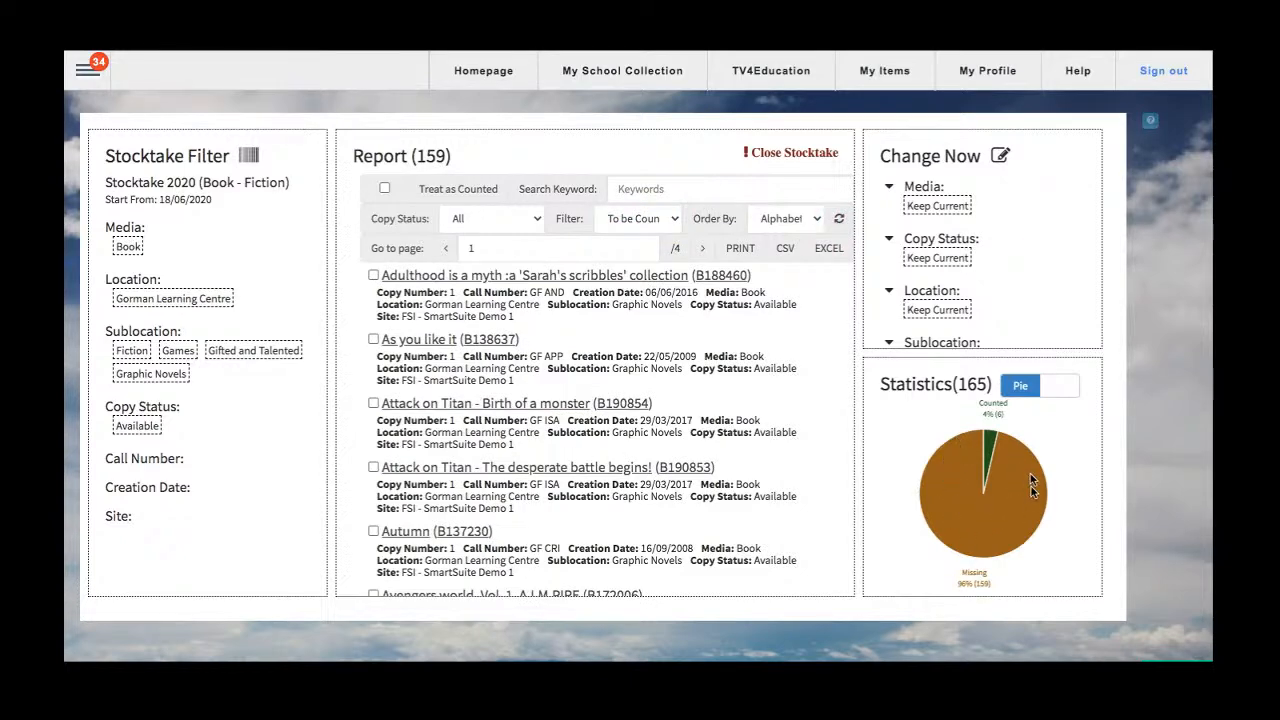
Filter the report by Manual Counted and examine who counted each listed item and when.
left_click(650, 219)
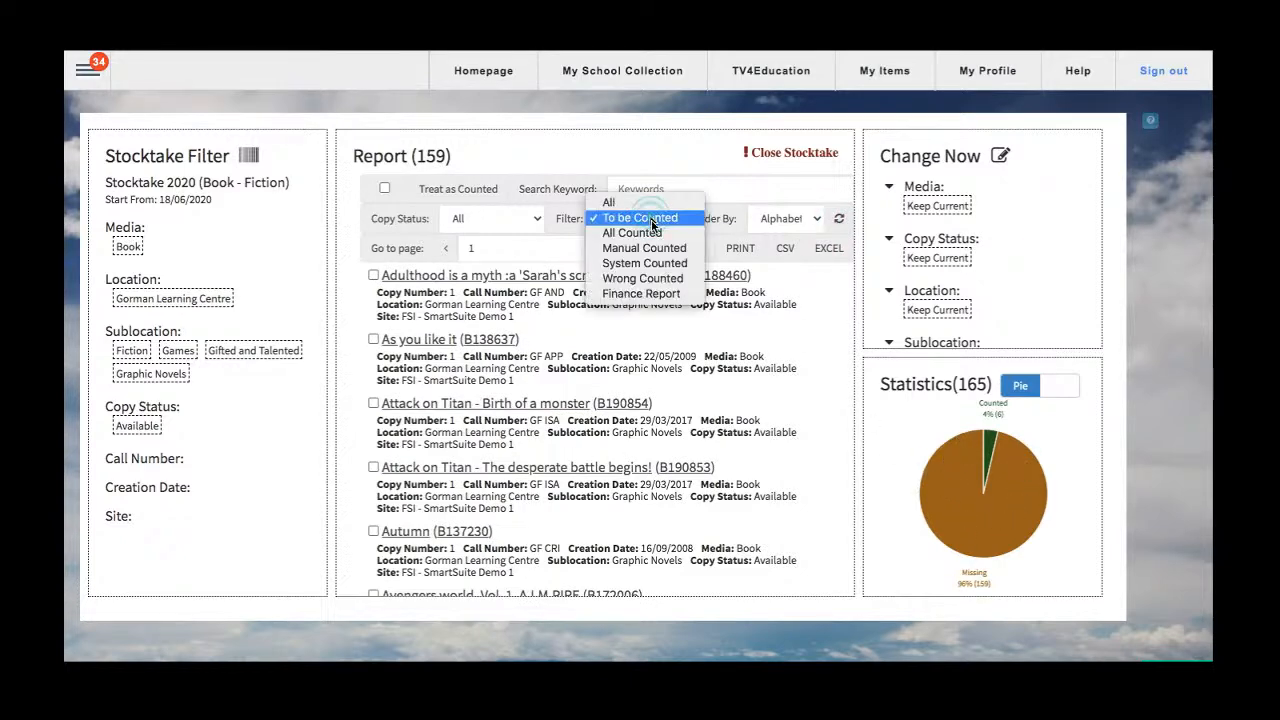
left_click(656, 247)
left_click(836, 220)
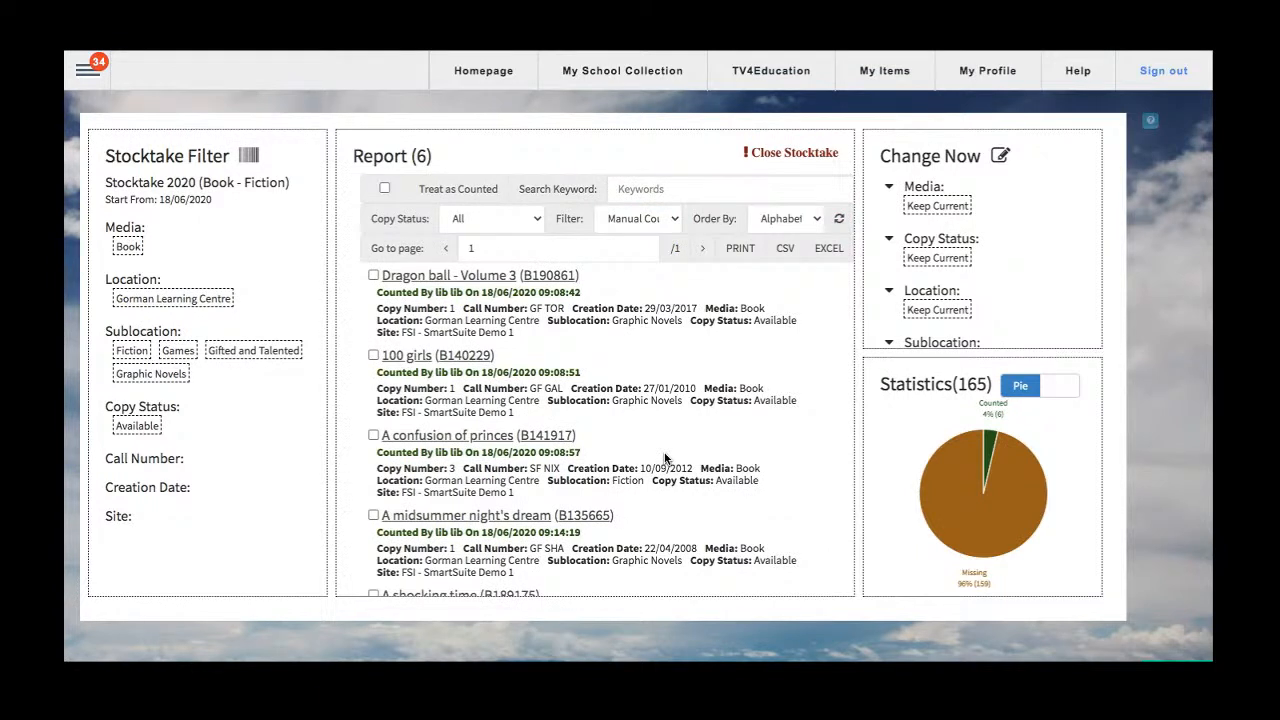
left_click_drag(380, 292, 551, 291)
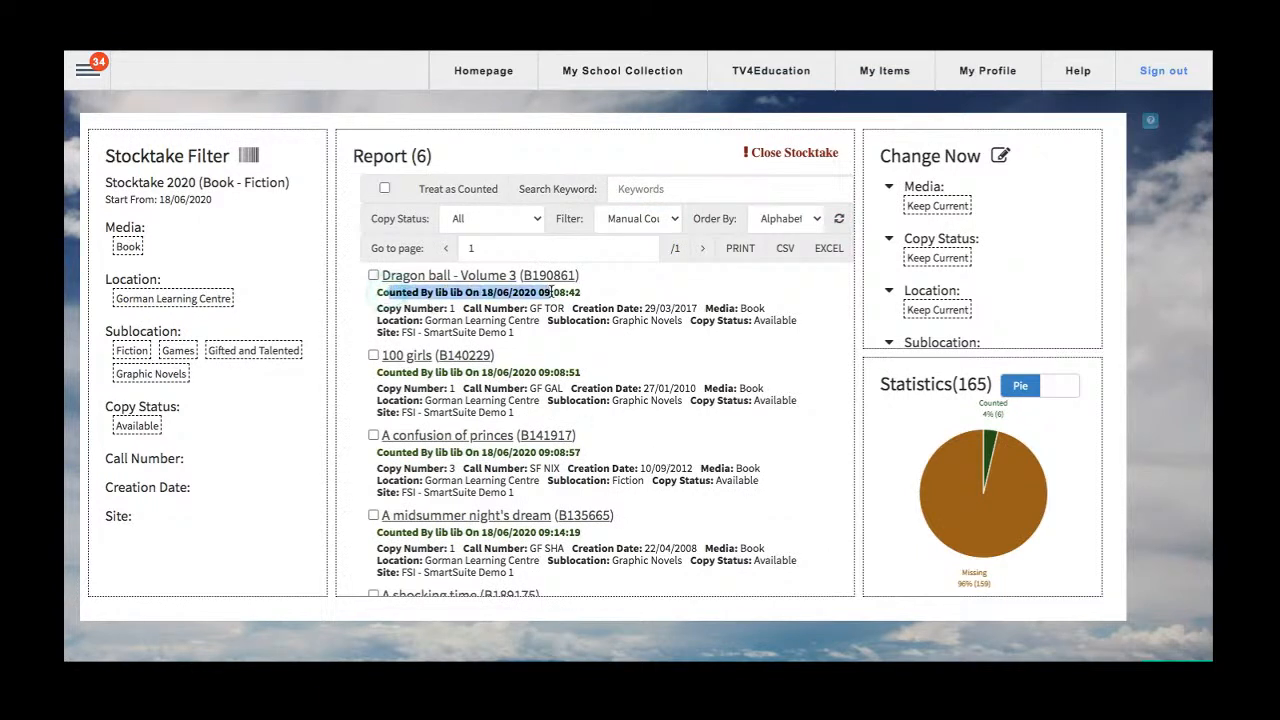
left_click_drag(394, 372, 540, 376)
scroll(660, 440, "down", 3)
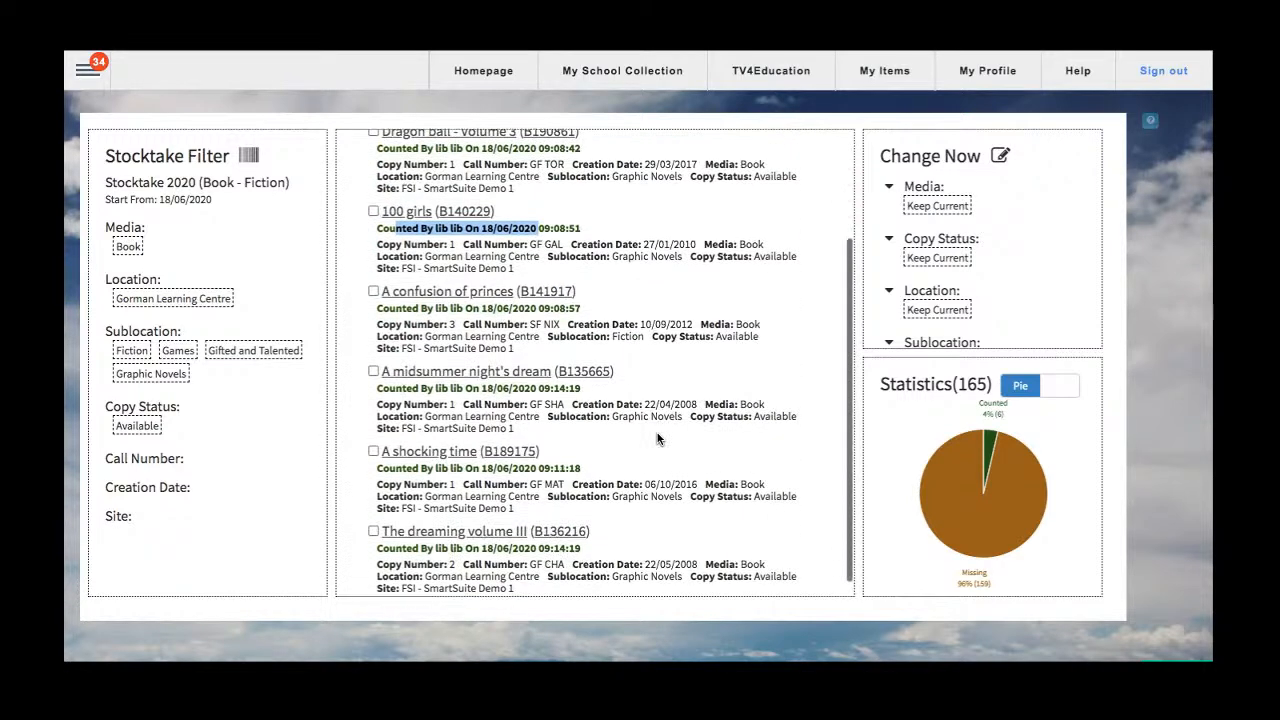
scroll(660, 440, "up", 3)
Choose the System Counted filter and highlight who counted Dragon ball - Volume 3.
left_click(672, 220)
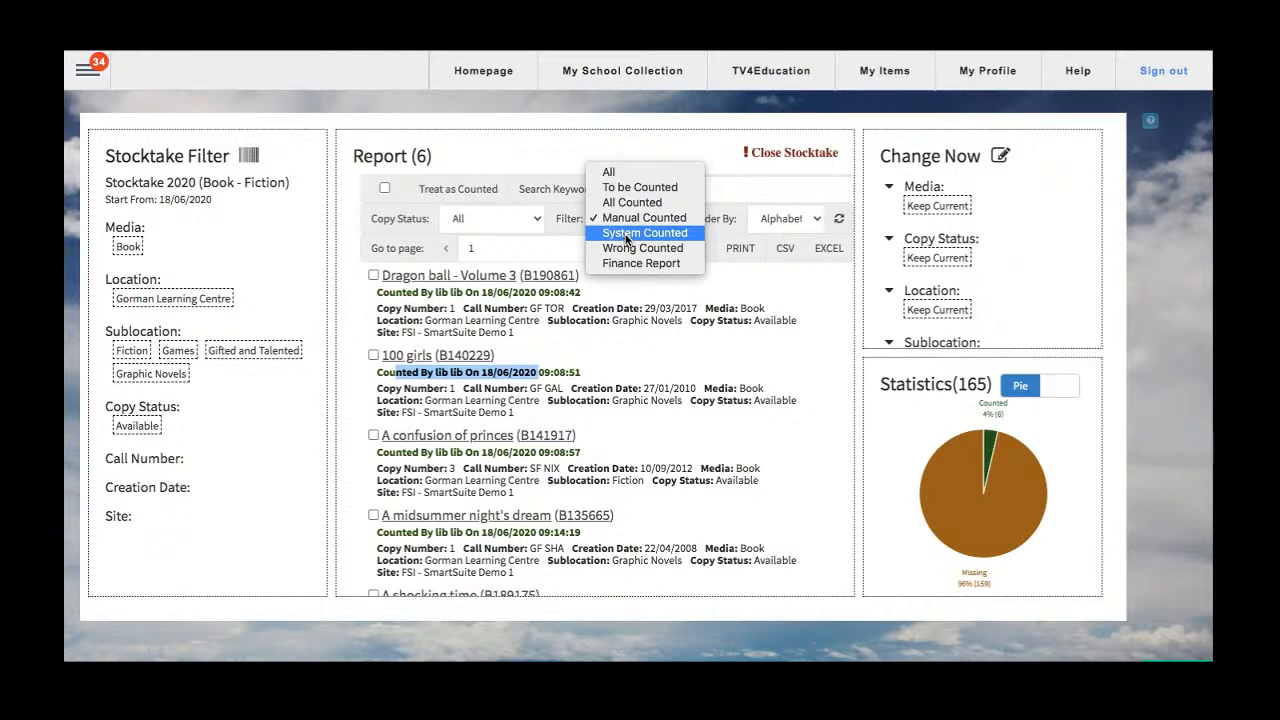
left_click(628, 236)
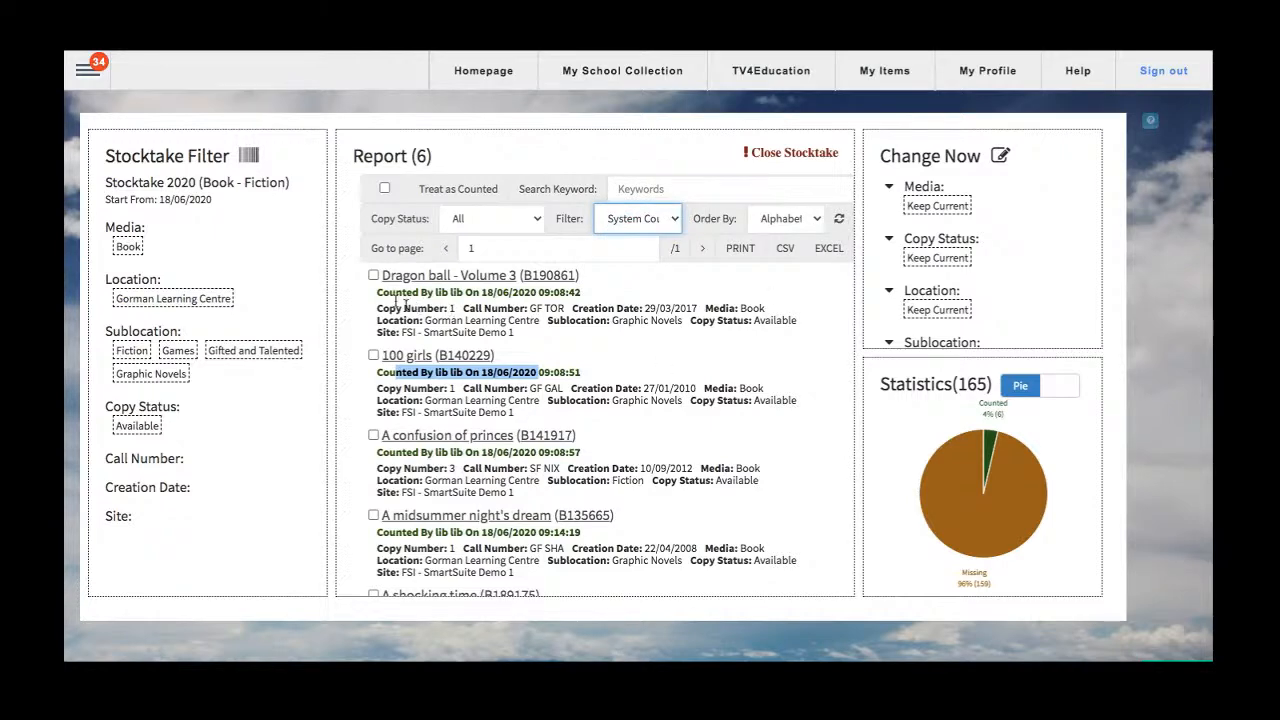
left_click_drag(375, 292, 465, 290)
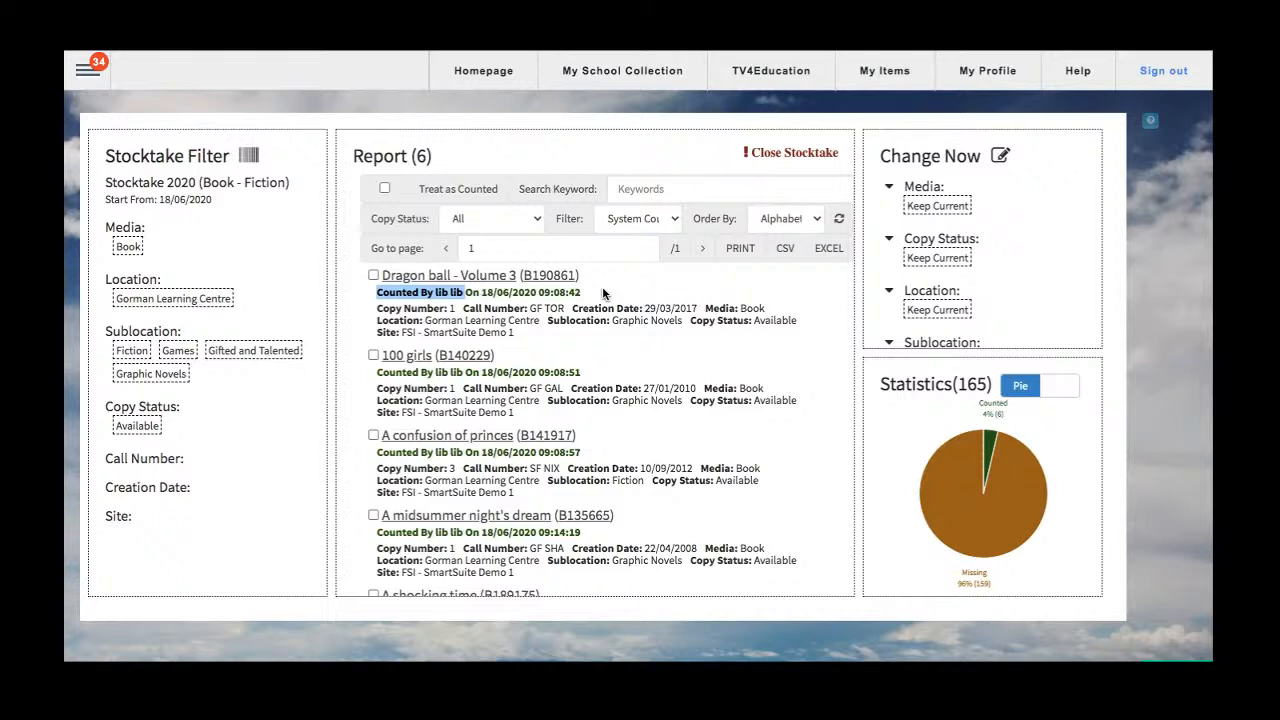
Filter the report by Wrong Counted and look through the wrongly counted items.
left_click(672, 220)
left_click(675, 233)
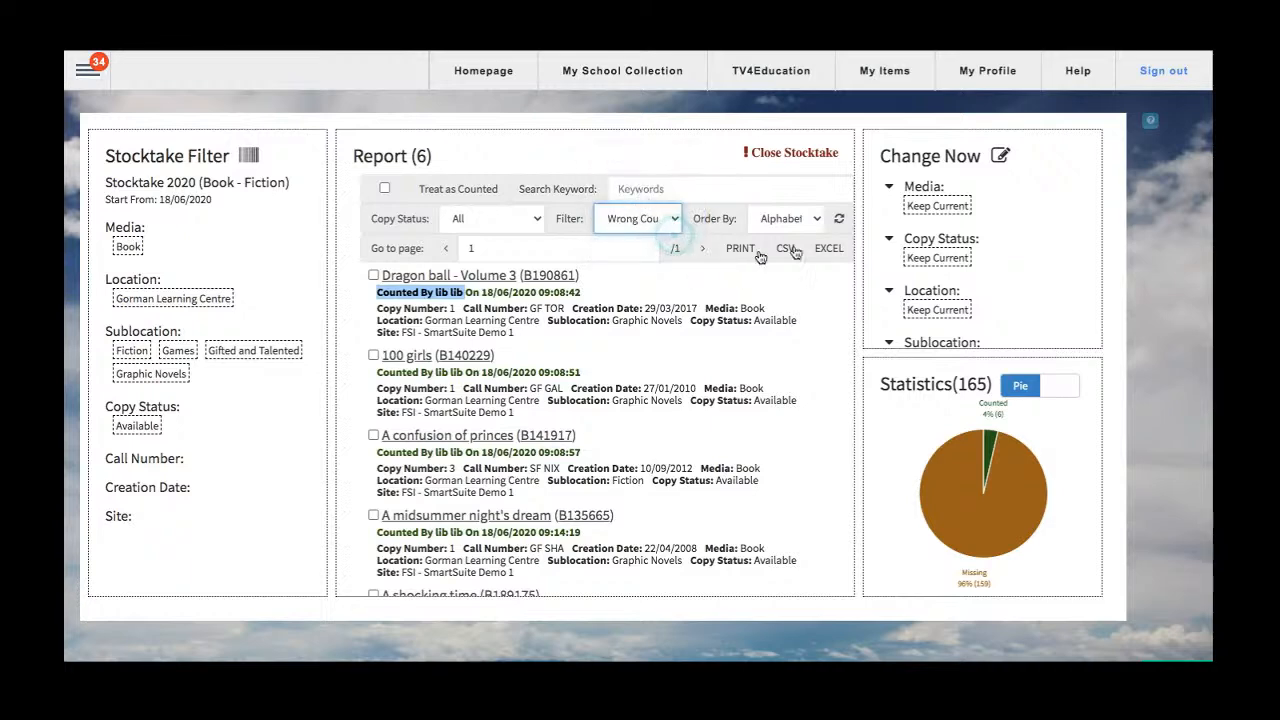
left_click(839, 220)
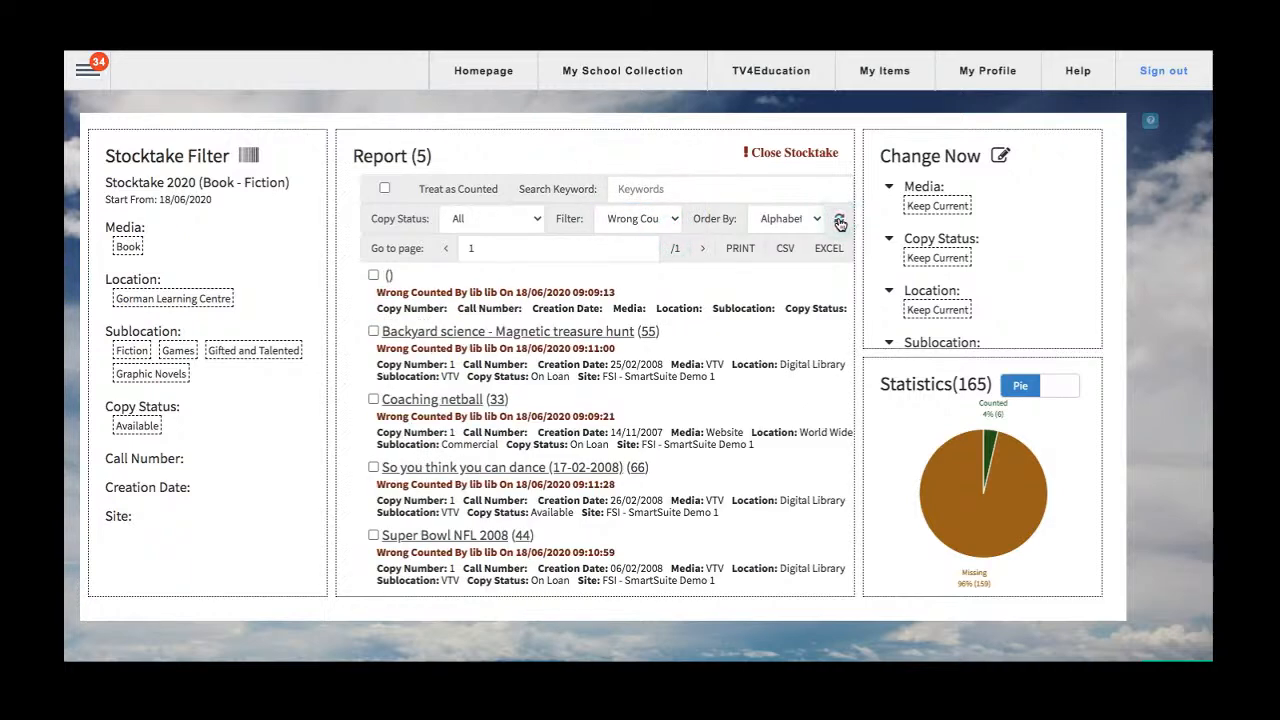
scroll(714, 423, "down", 1)
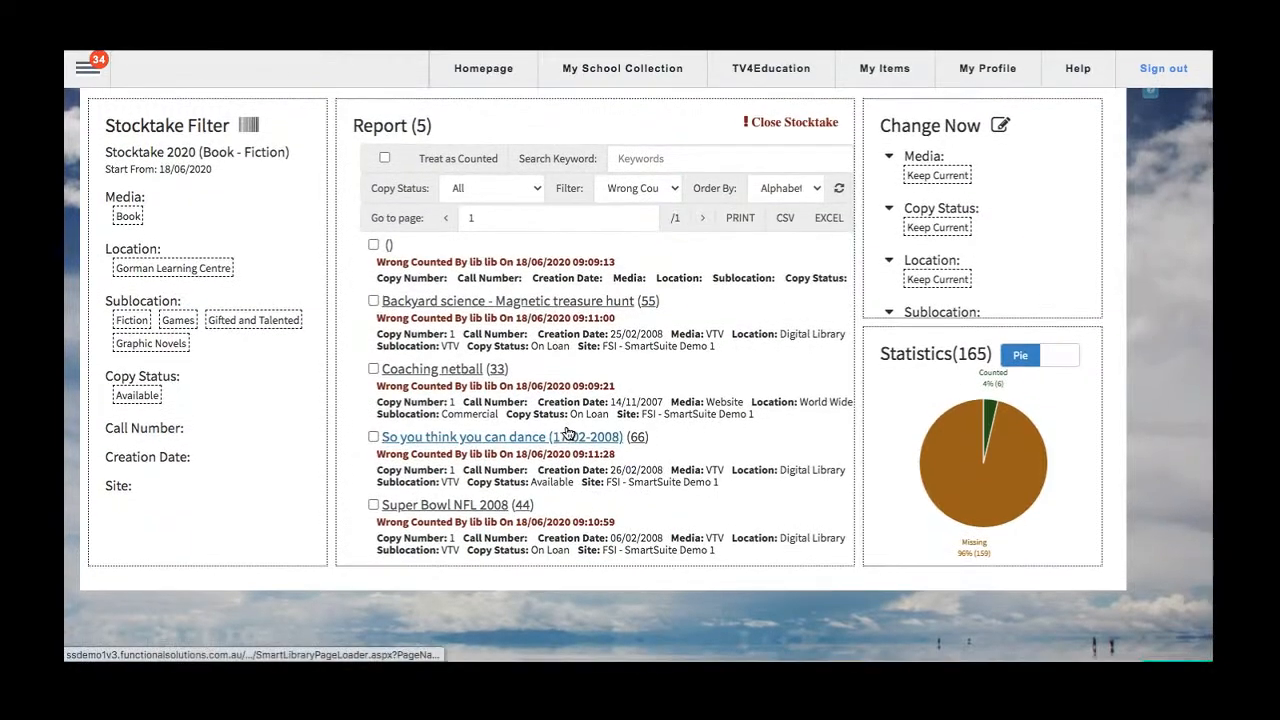
scroll(566, 432, "up", 1)
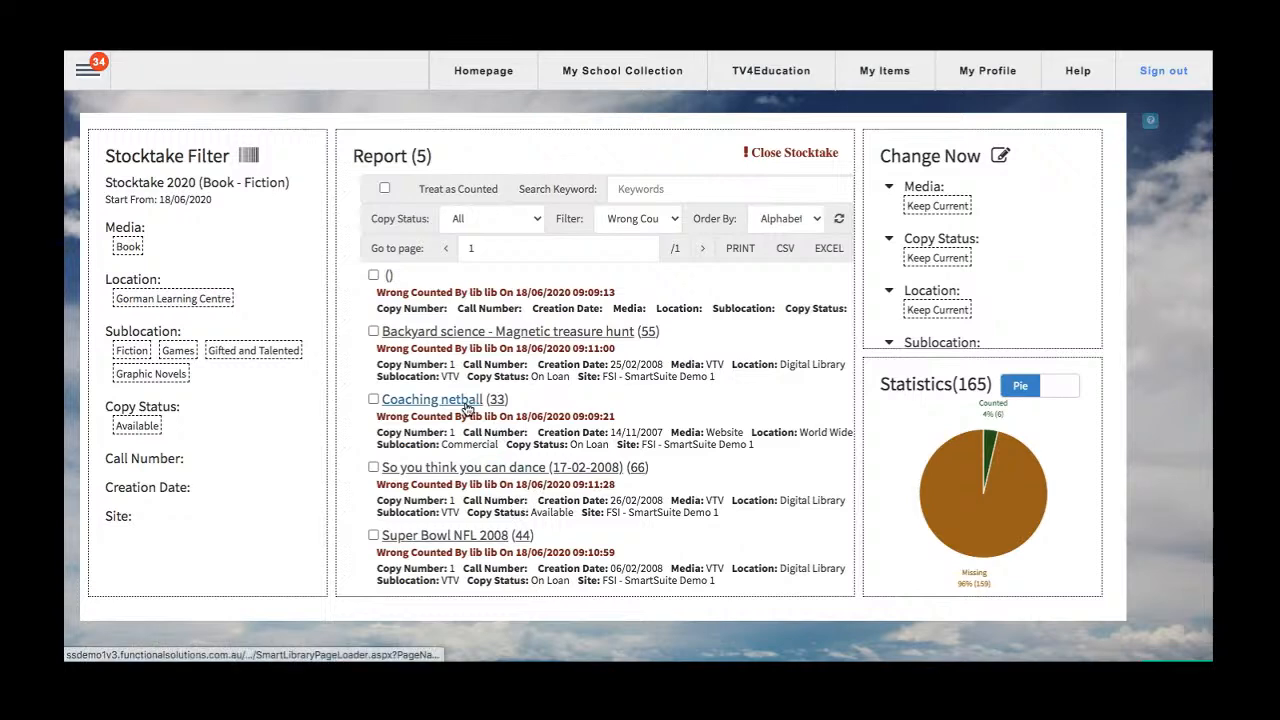
Open the error details of Coaching netball and close them without making changes.
scroll(566, 413, "down", 1)
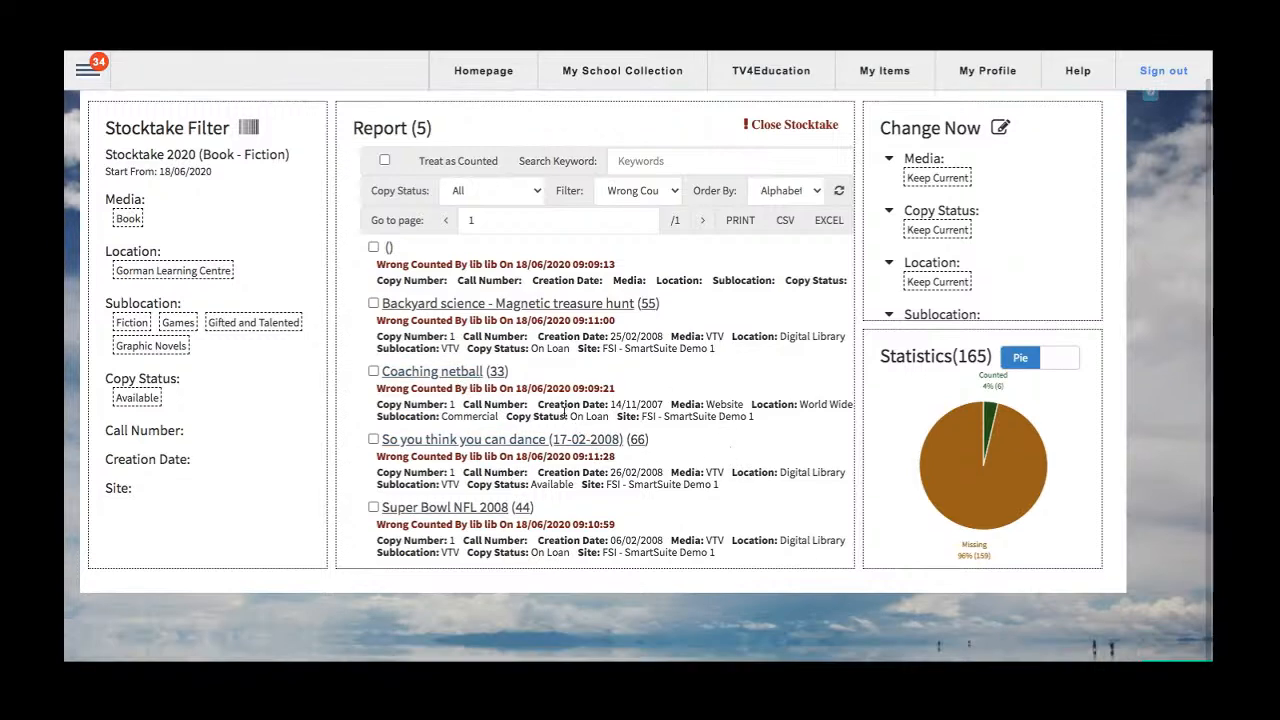
left_click(563, 414)
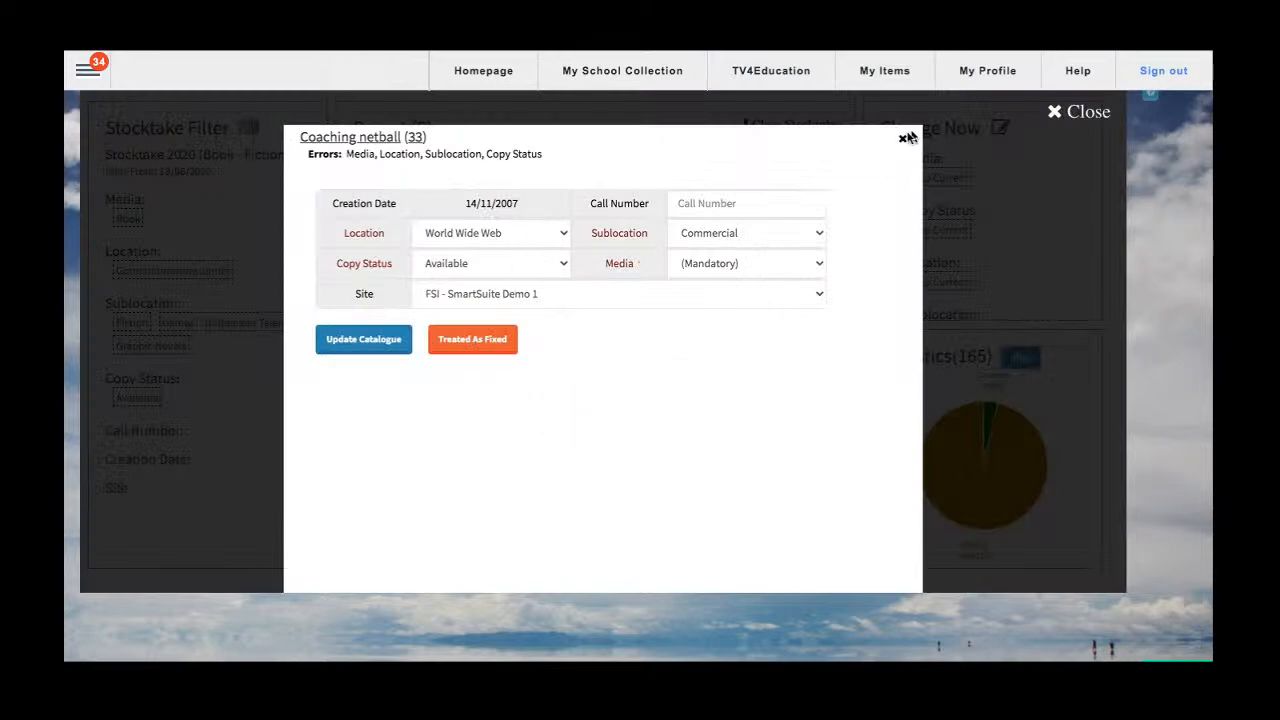
left_click(902, 141)
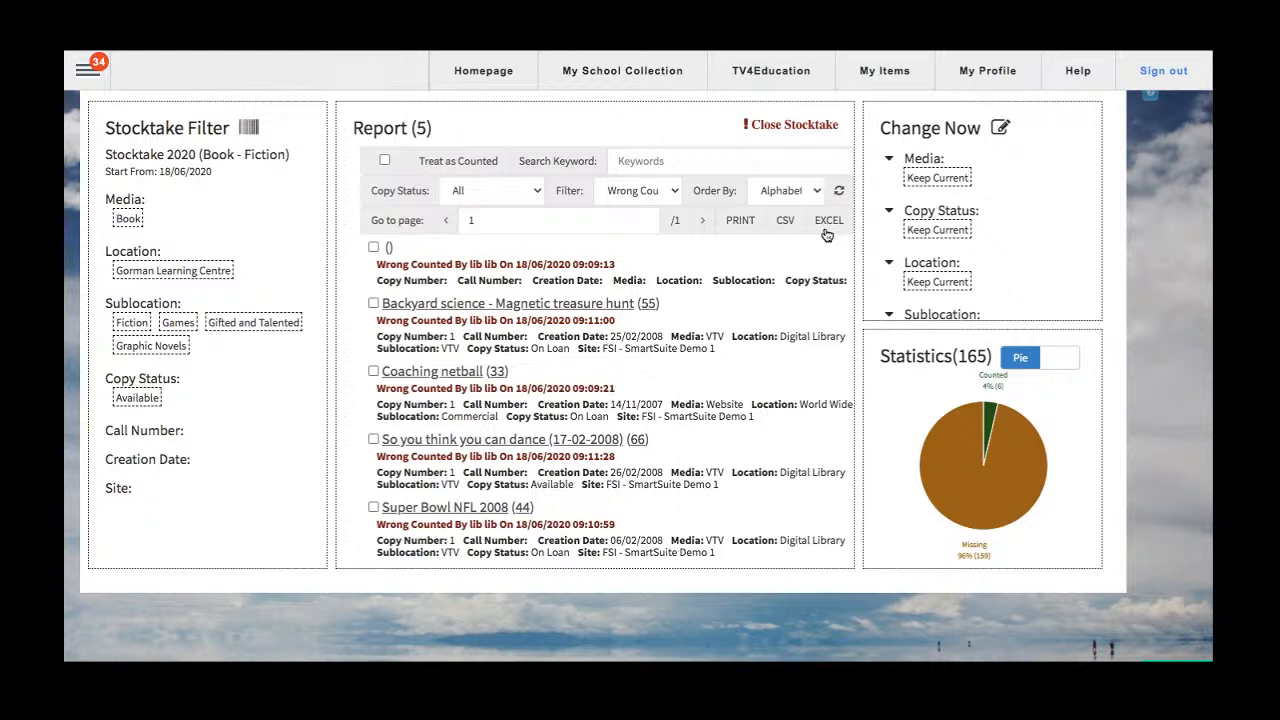
Reset the report filter to All, refresh the report and look through the full item list.
left_click(633, 197)
left_click(610, 114)
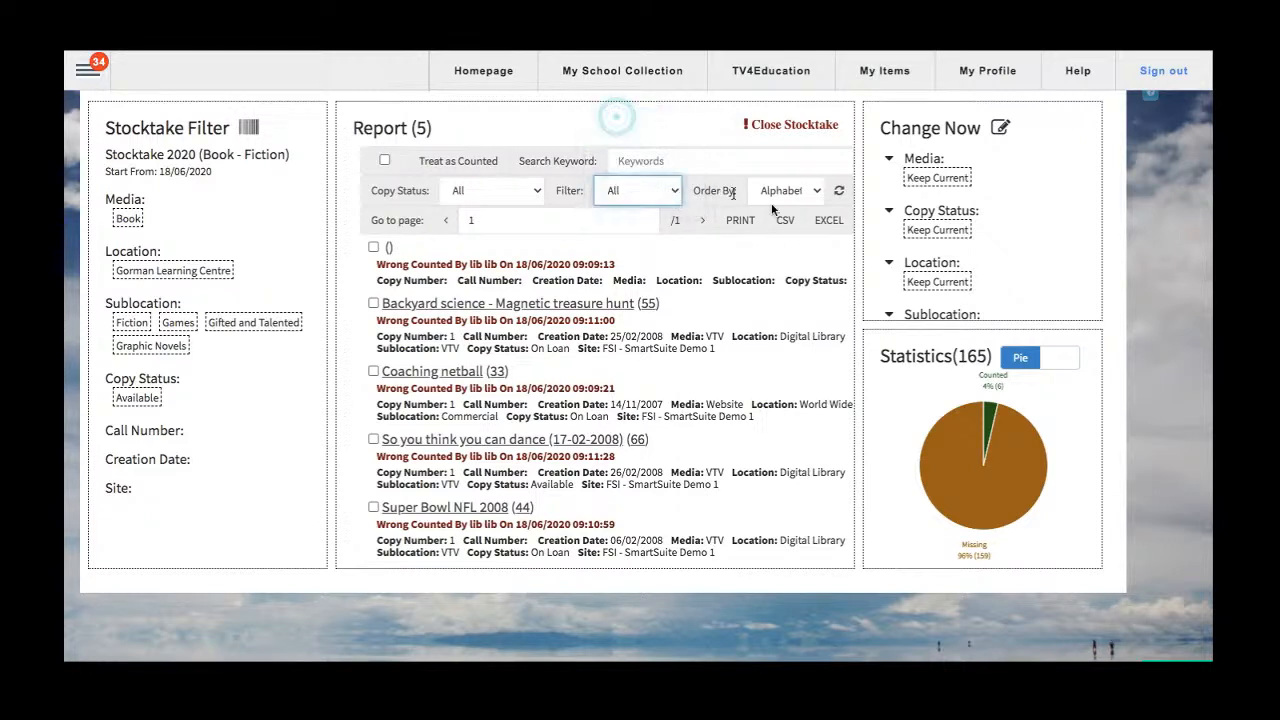
left_click(839, 191)
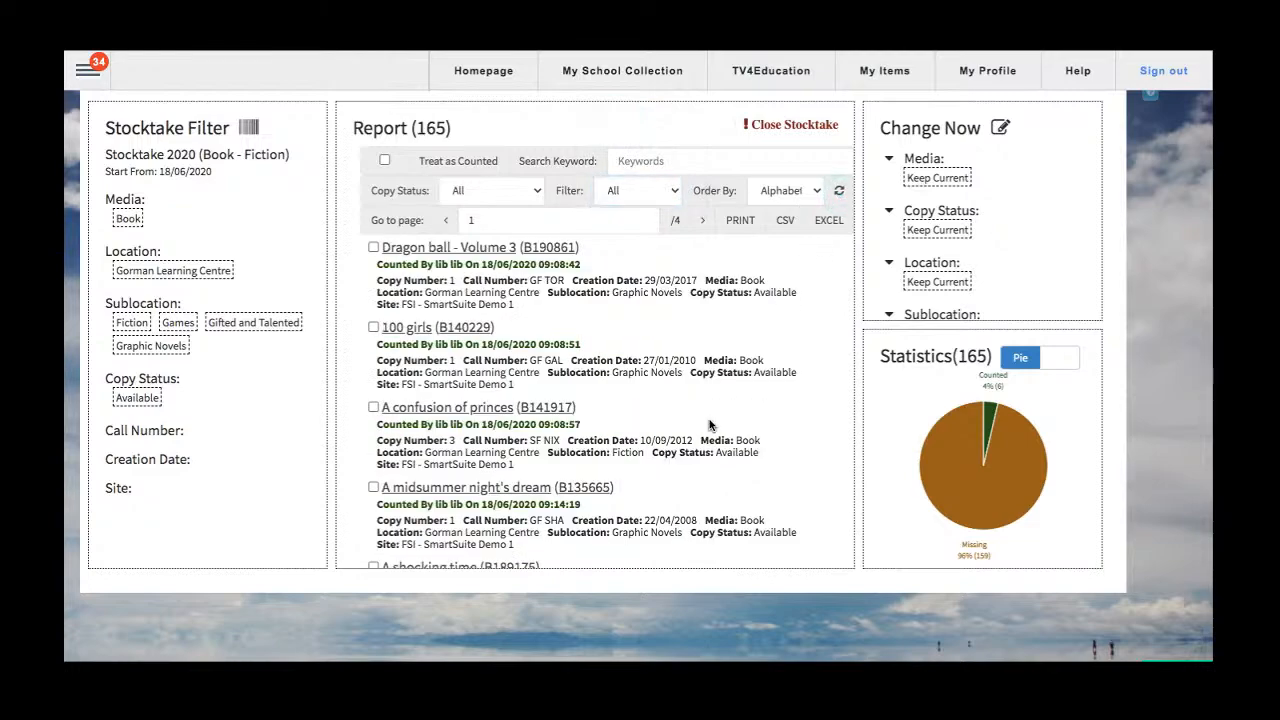
scroll(618, 410, "down", 6)
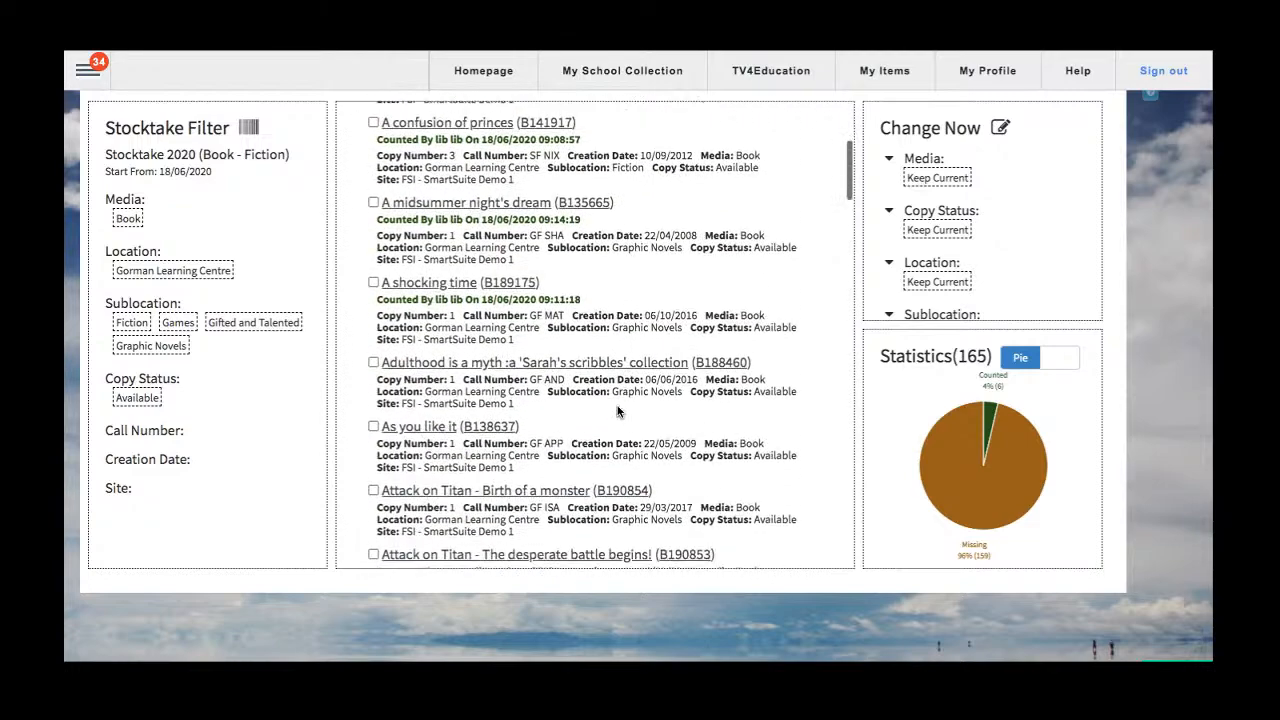
scroll(618, 410, "up", 8)
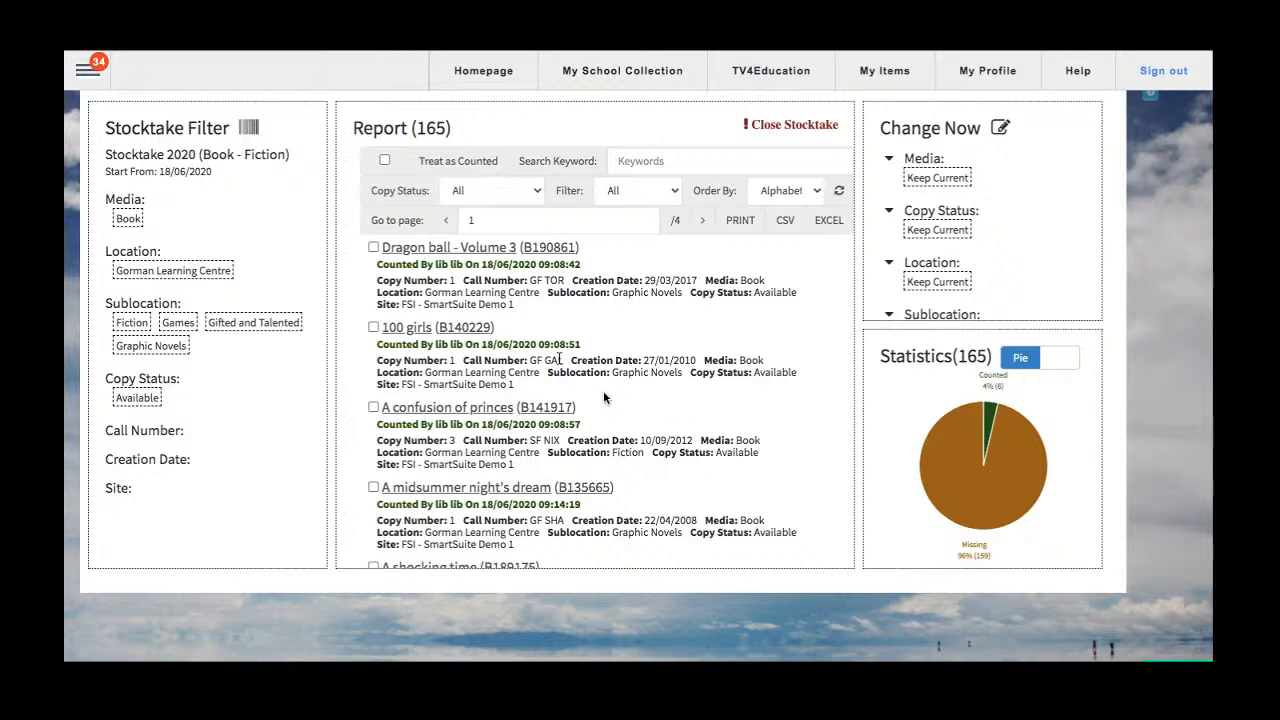
Select Attack on Titan - Birth of a monster, Attack on Titan - The desperate battle begins! and Autumn in the report.
scroll(560, 360, "down", 5)
left_click(373, 237)
left_click(373, 300)
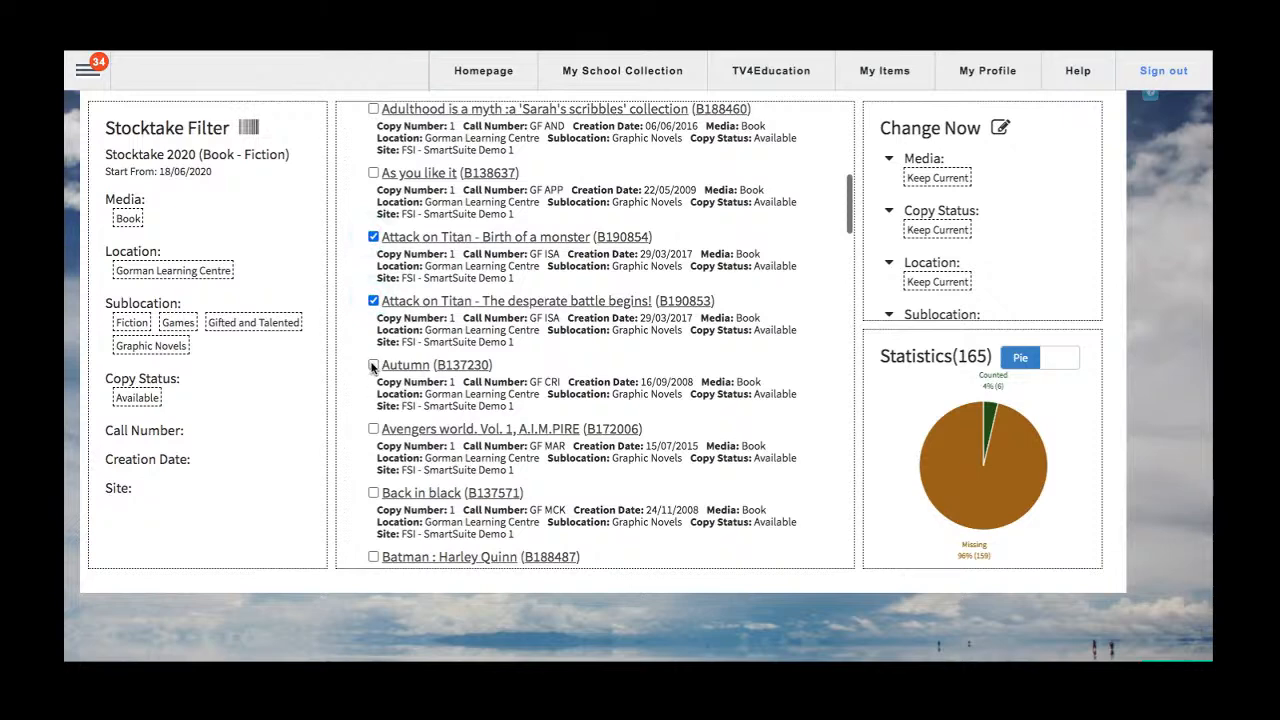
left_click(373, 365)
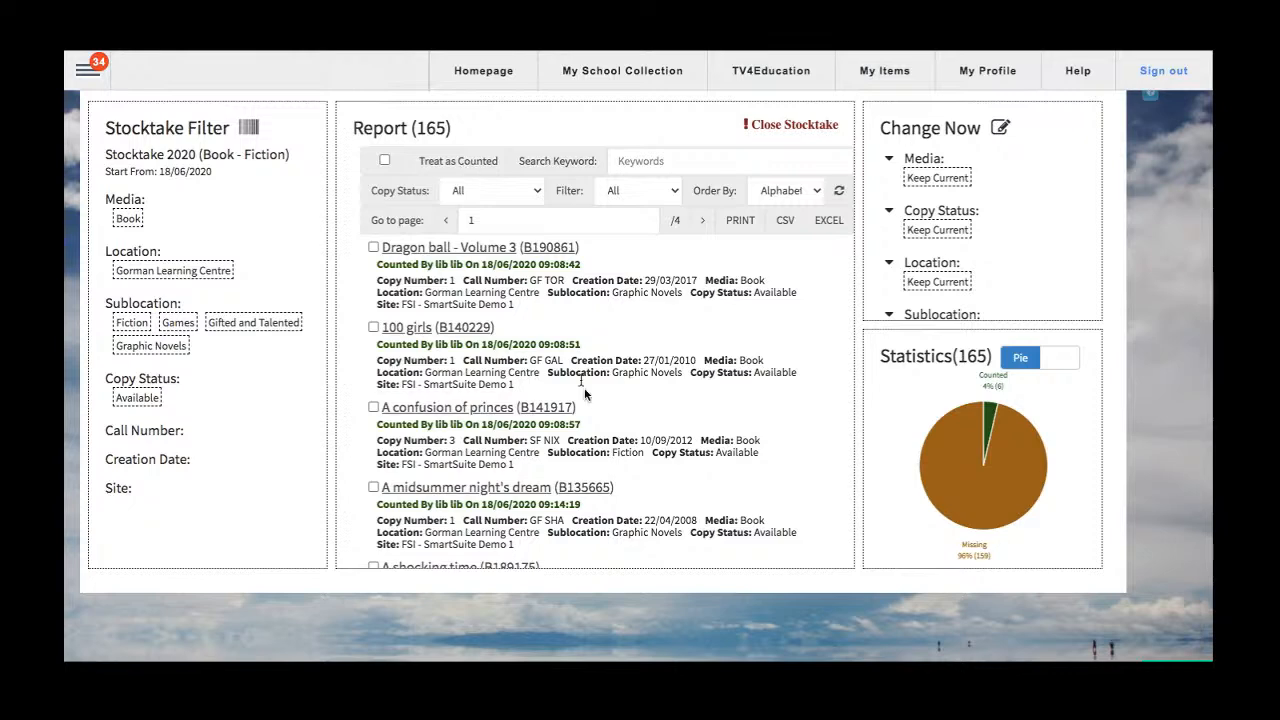
View the Close Stocktake dialog, dismiss it and examine the missing items figure in the statistics chart.
scroll(585, 392, "down", 2)
scroll(585, 392, "up", 2)
left_click(787, 127)
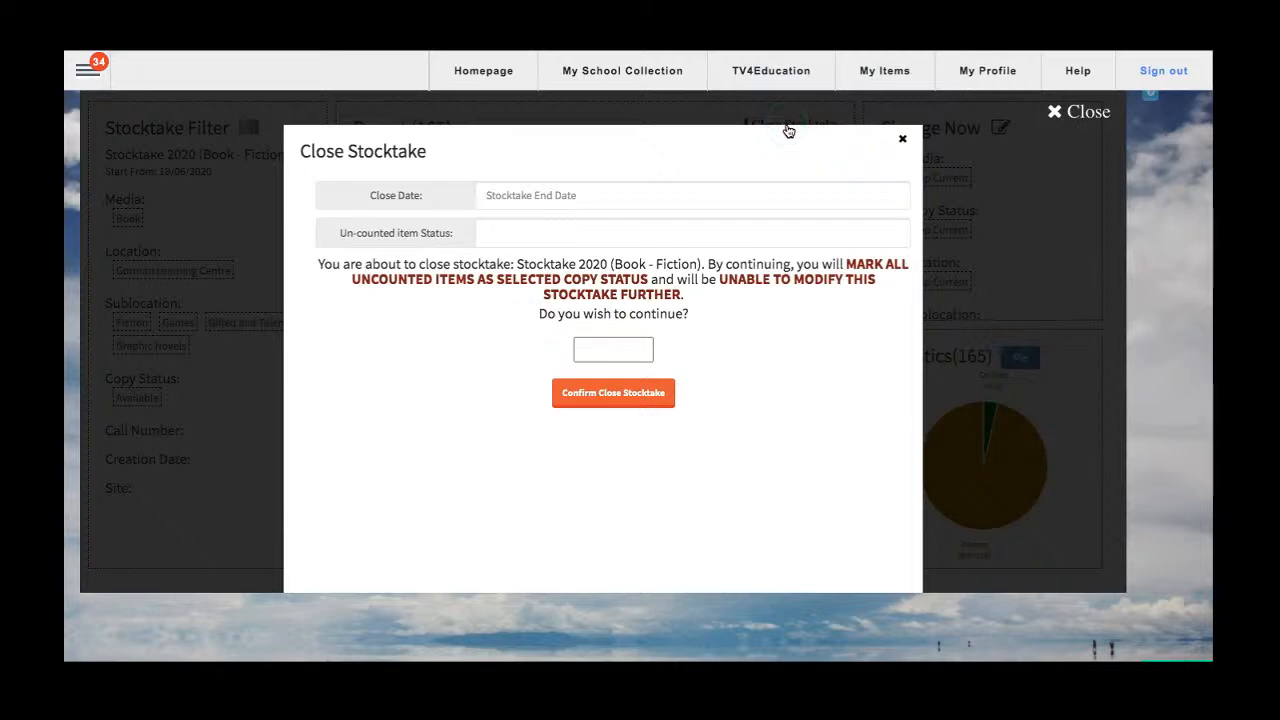
left_click(902, 139)
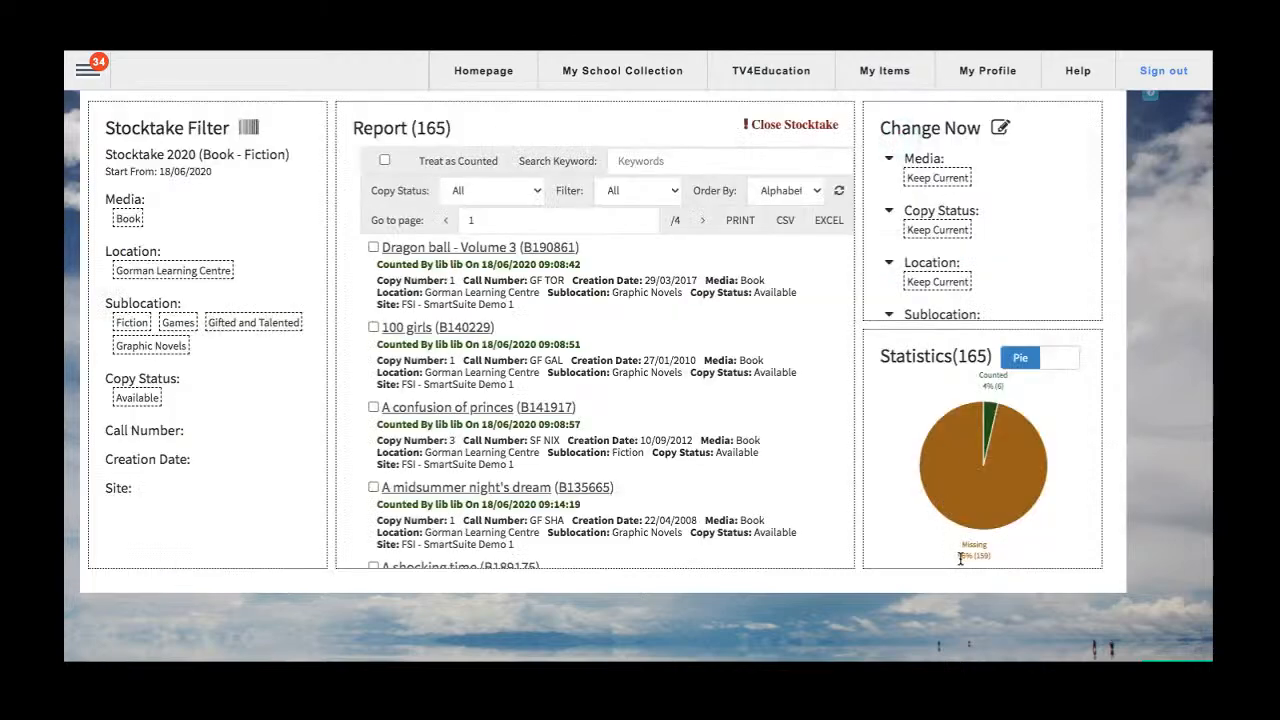
left_click_drag(961, 556, 991, 561)
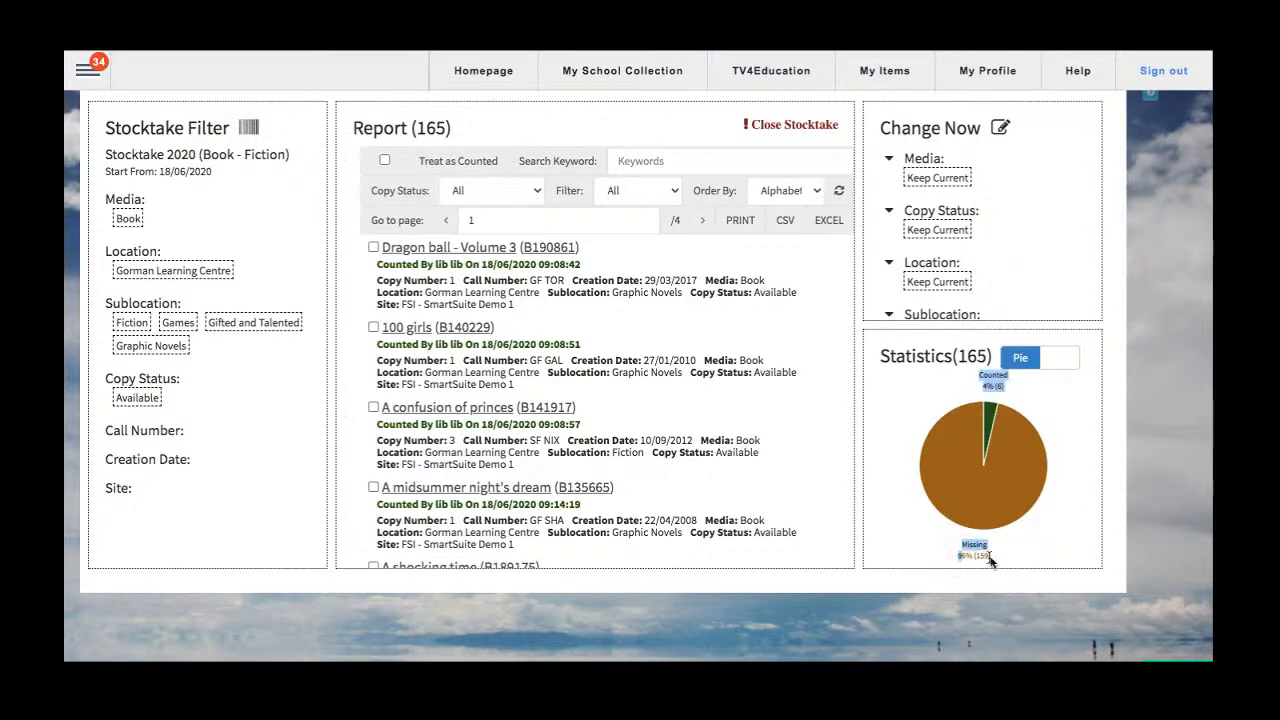
left_click(988, 558)
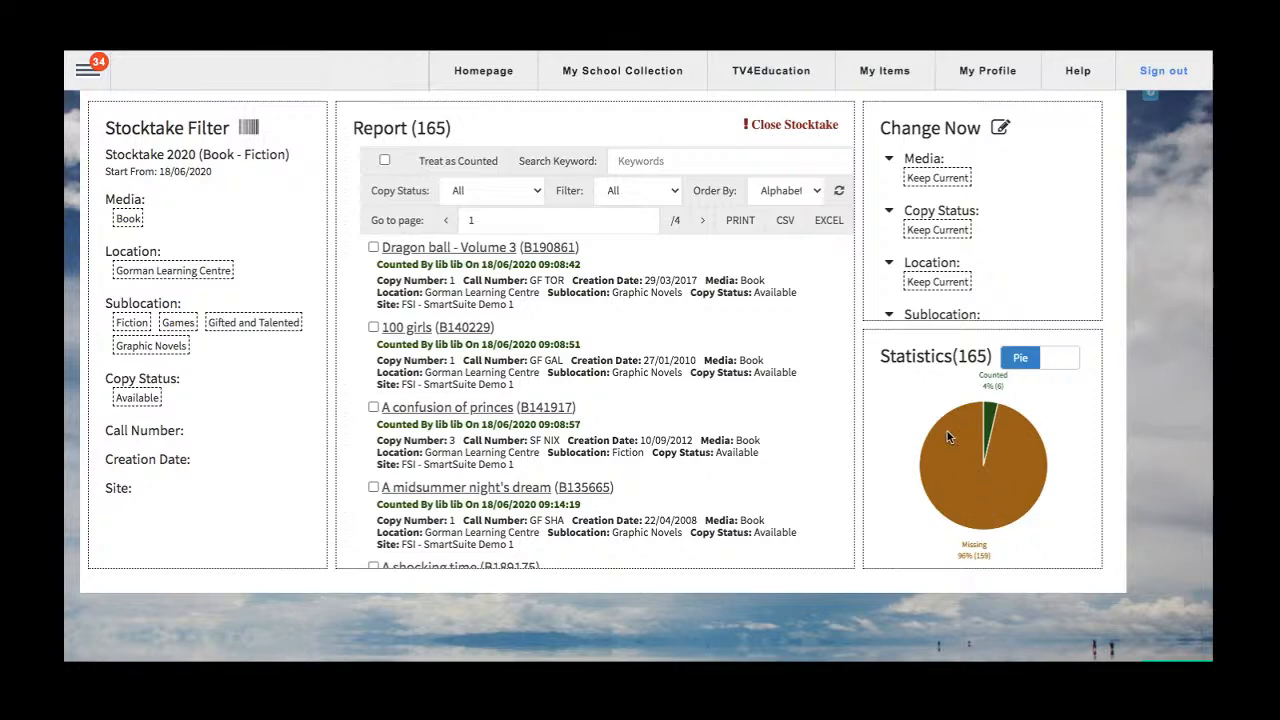
Reopen the Close Stocktake dialog and browse the copy statuses offered for un-counted items.
left_click(777, 128)
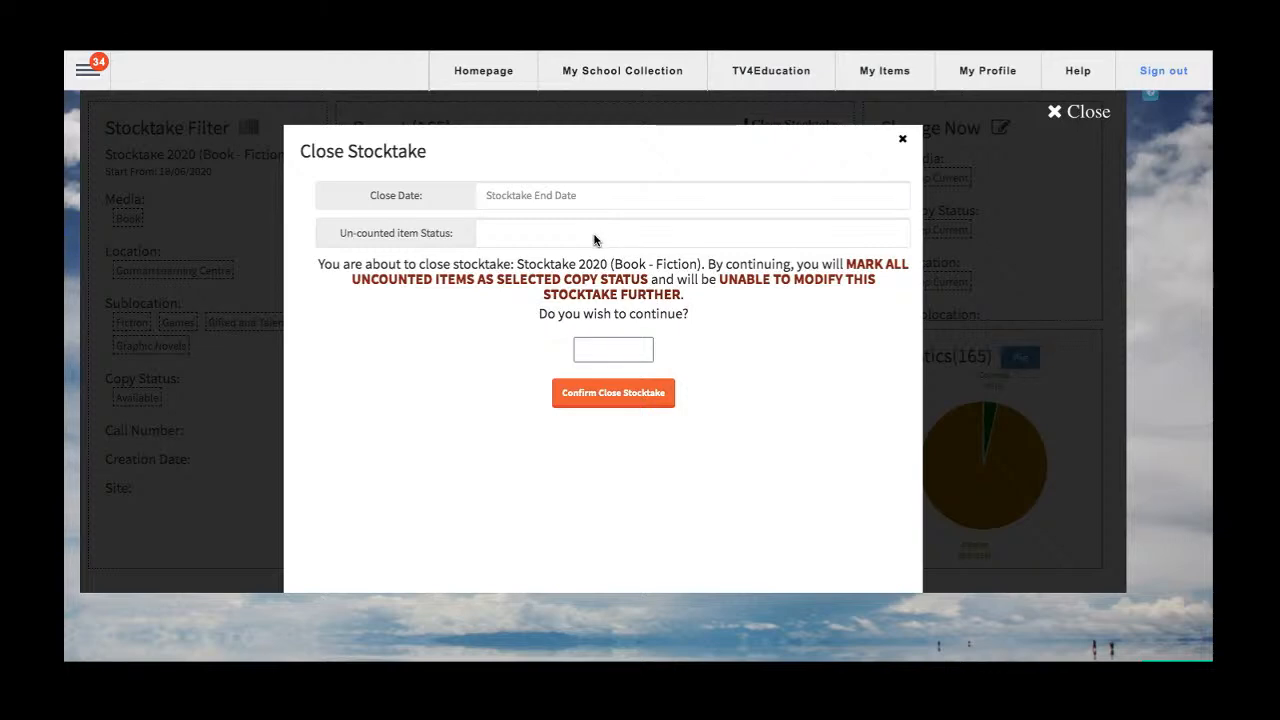
left_click(549, 232)
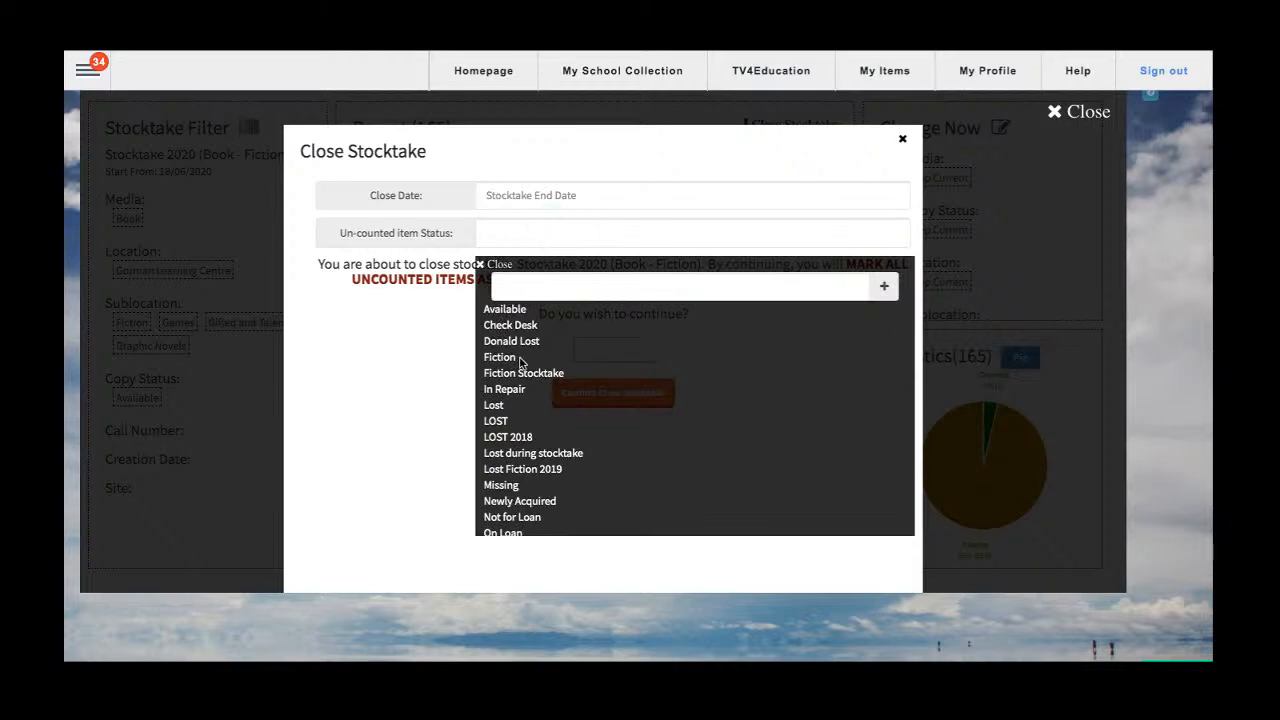
scroll(520, 362, "down", 2)
scroll(520, 363, "down", 1)
scroll(519, 362, "up", 2)
Enter Lost Stocktake 2020 - Book Fiction as the name of a new copy status for un-counted items.
left_click(536, 291)
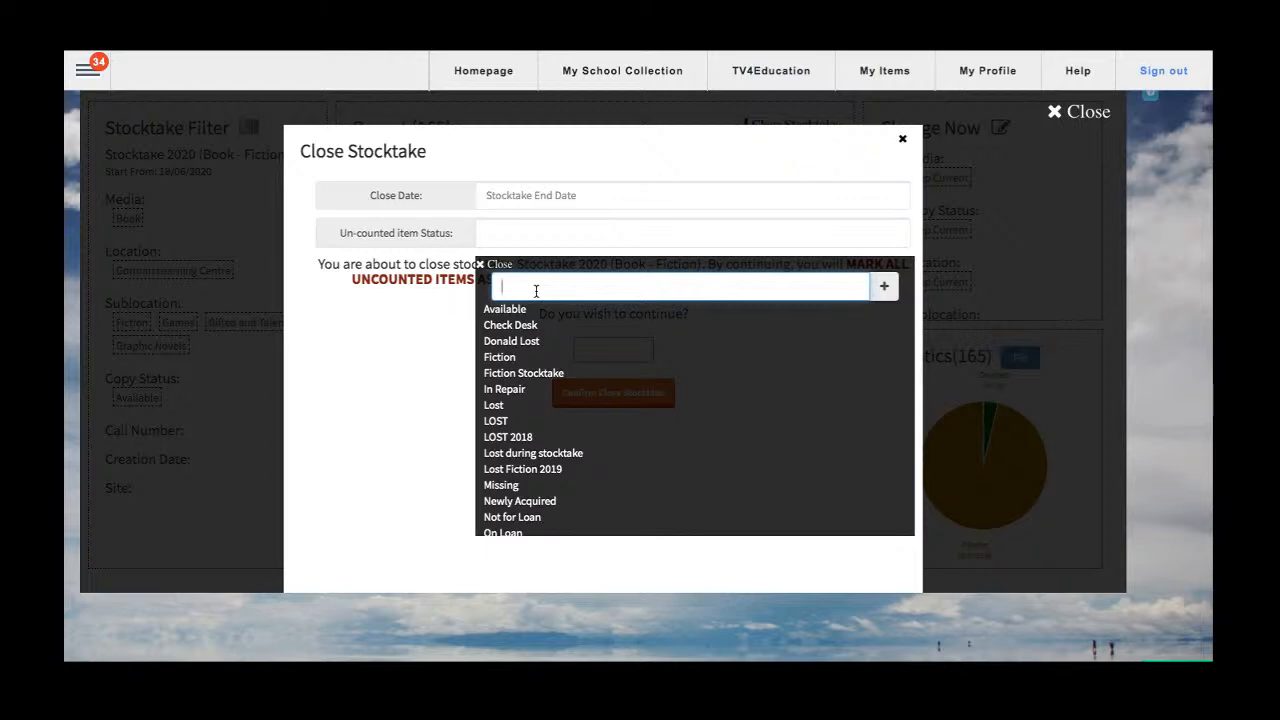
type("Lost Stocktake 20202")
key("BackSpace")
type("- Book Fiction")
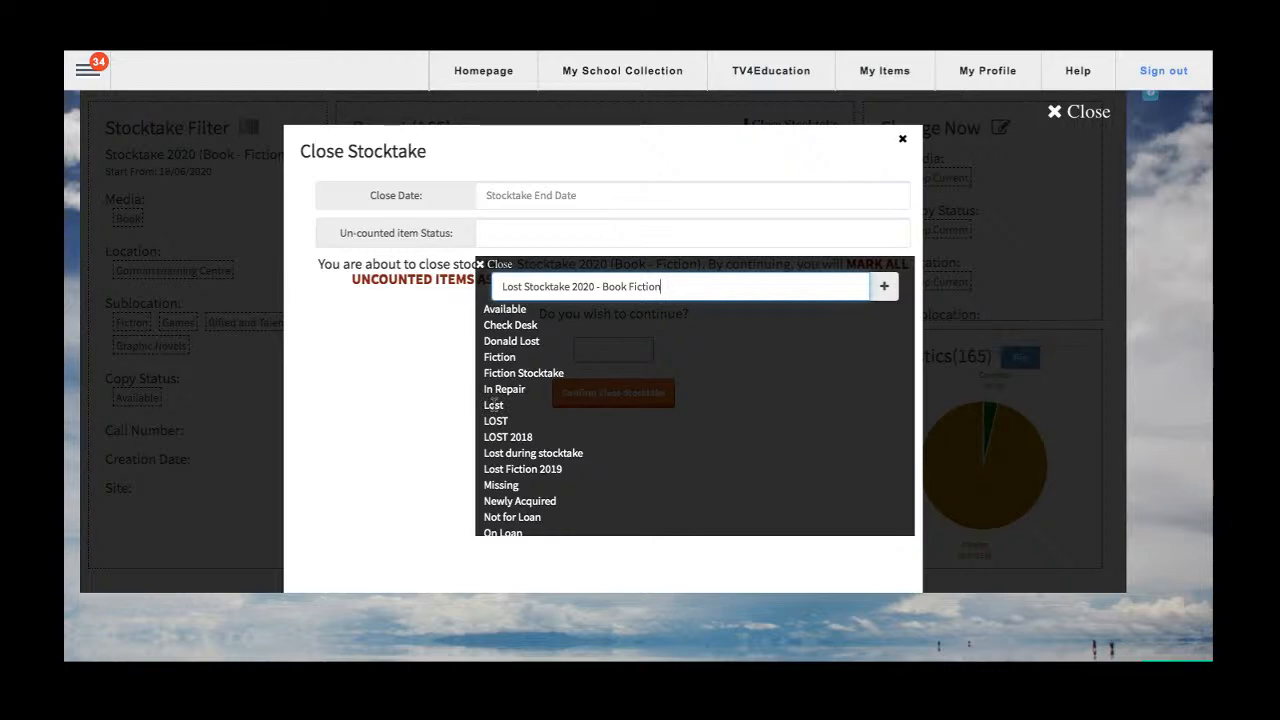
left_click_drag(524, 286, 595, 287)
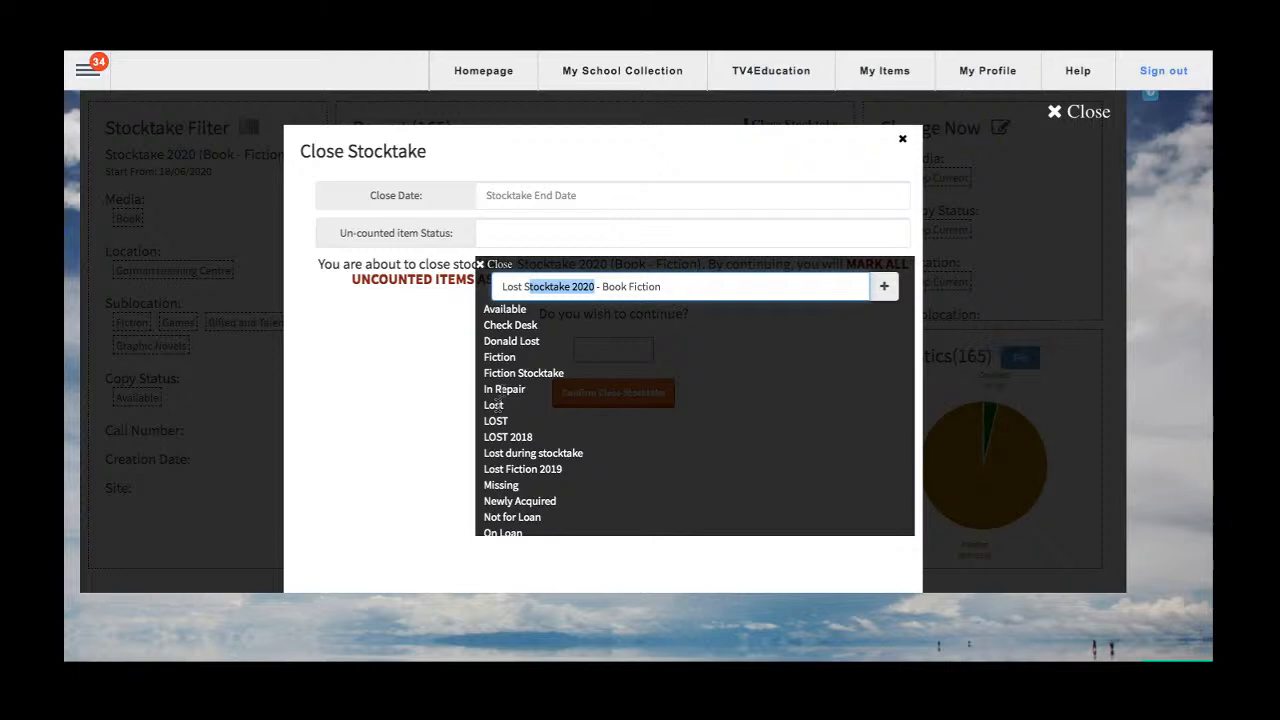
triple_click(533, 288)
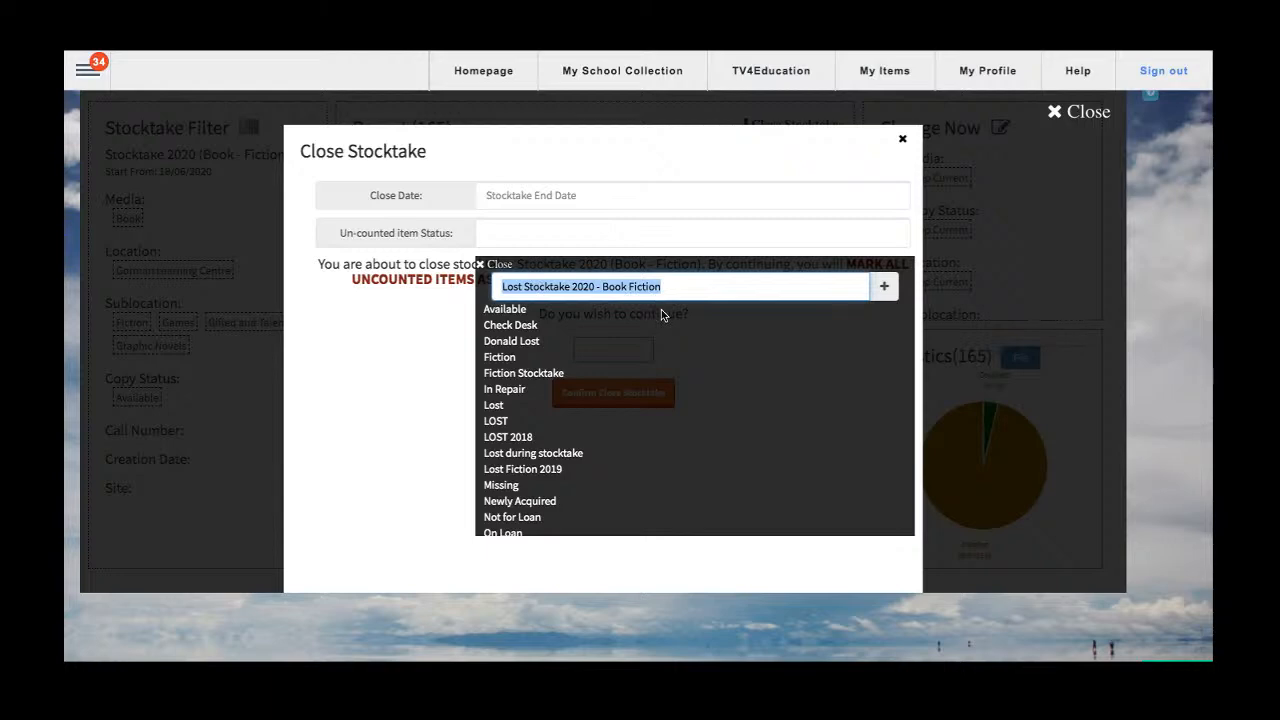
left_click(679, 286)
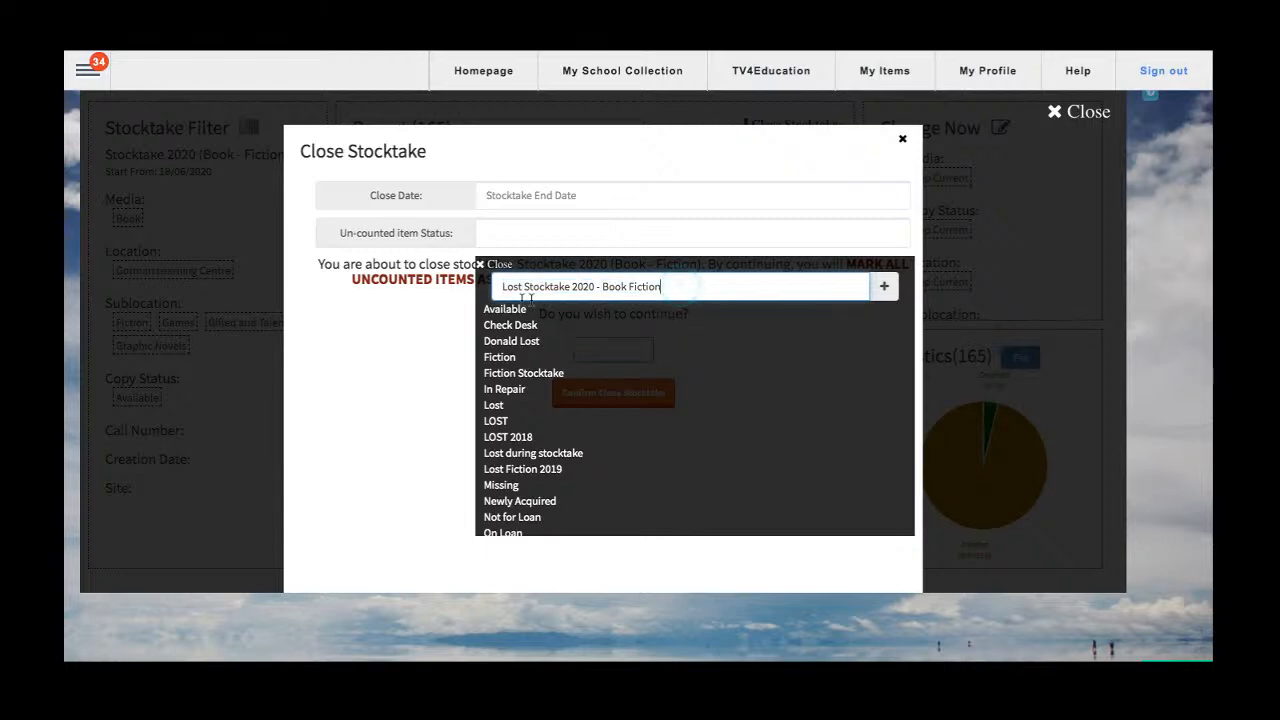
left_click_drag(500, 287, 691, 287)
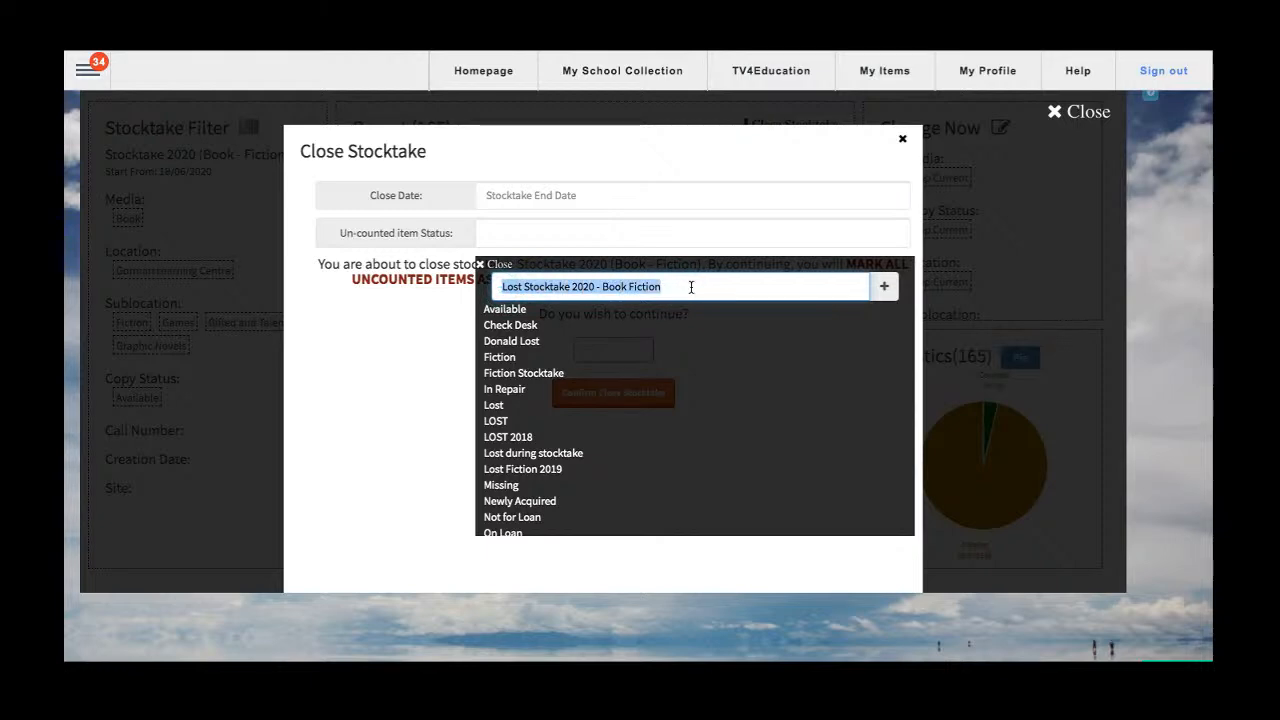
Add the entered status to the Copy Status list and apply it as the un-counted item status.
left_click(884, 287)
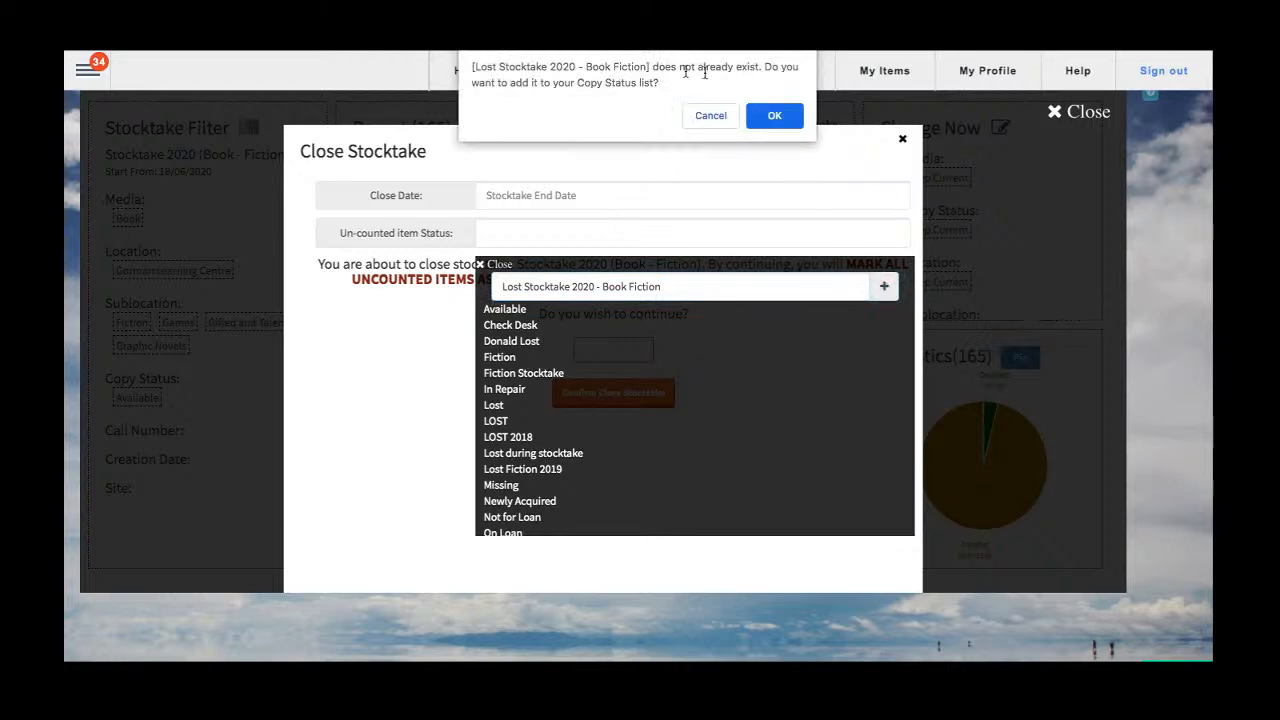
left_click(775, 116)
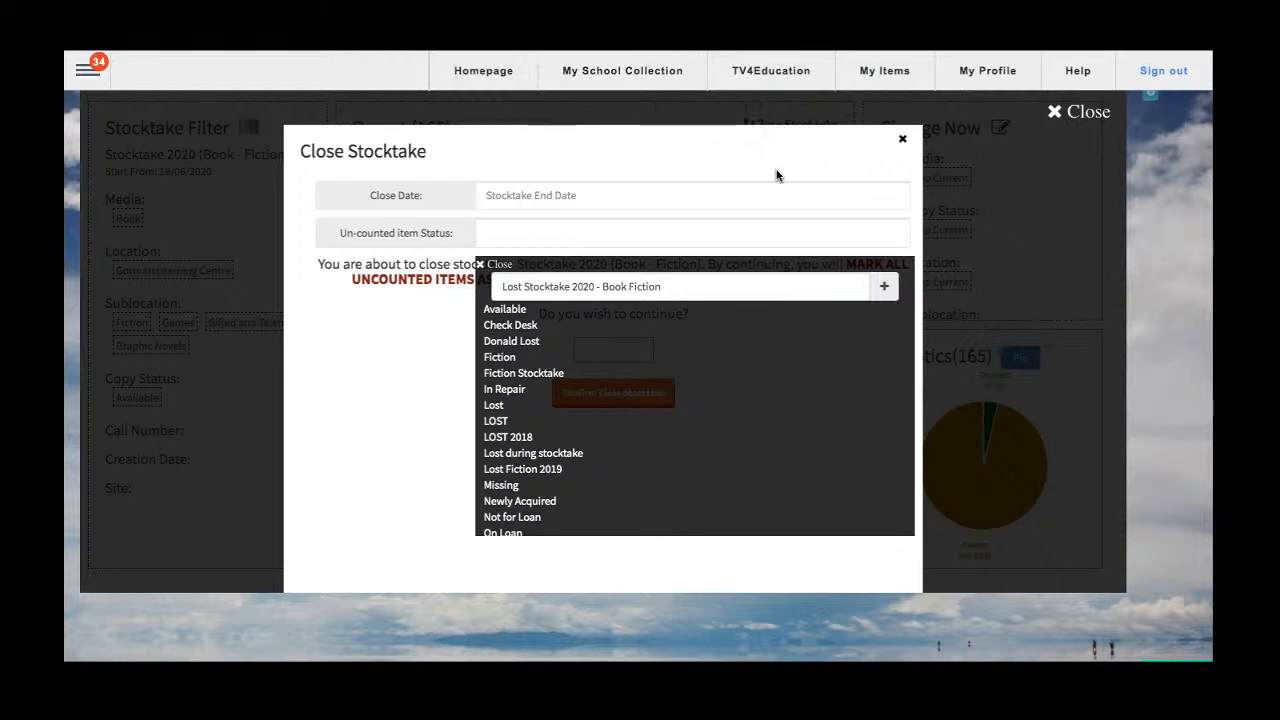
left_click(885, 289)
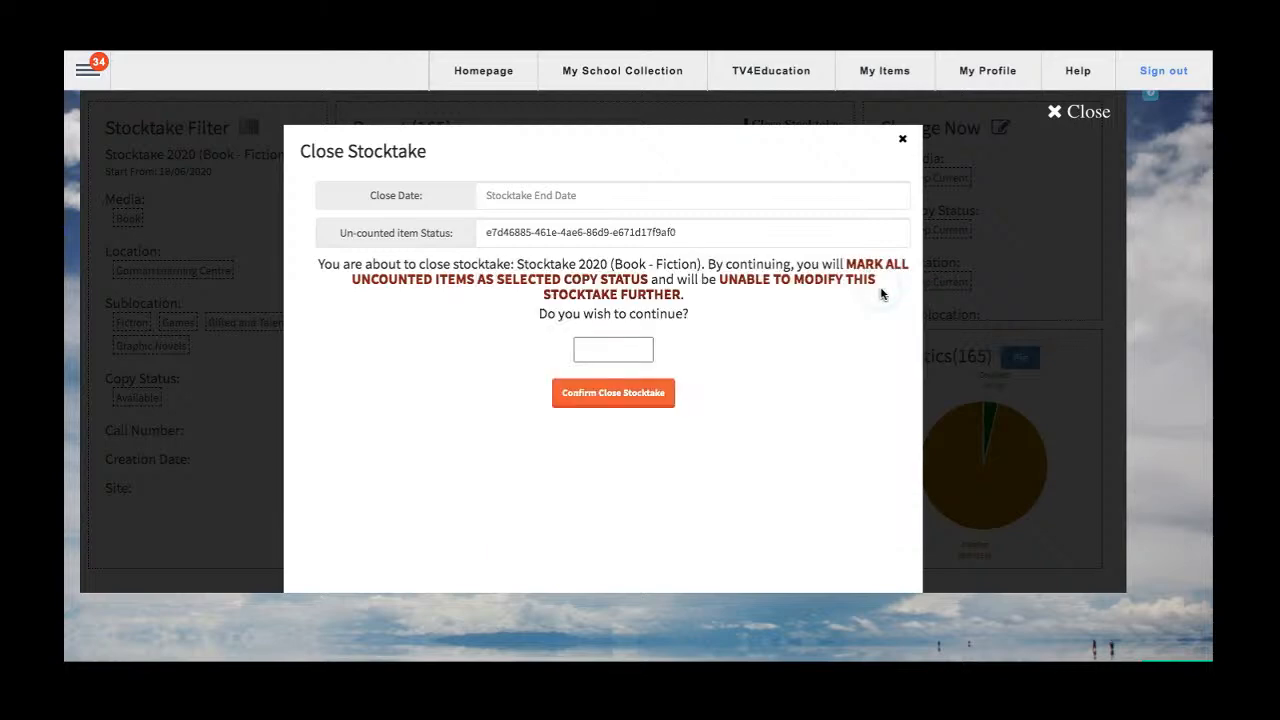
left_click(755, 237)
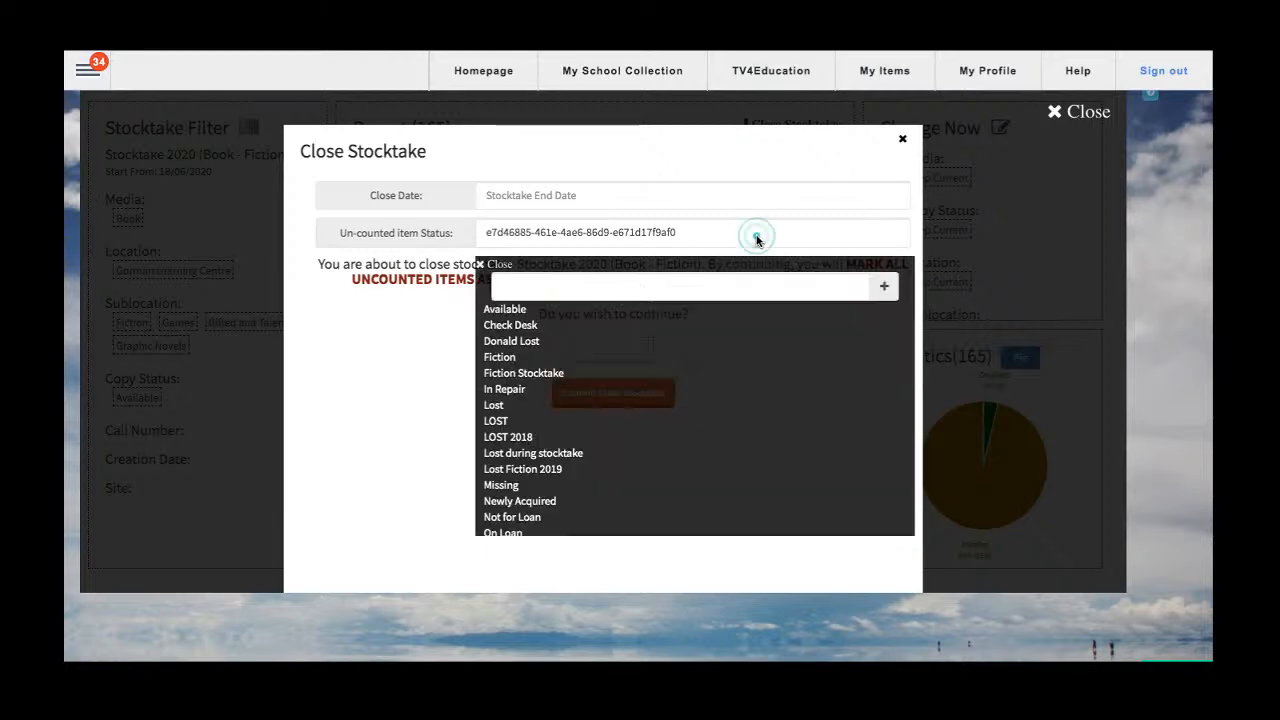
left_click(500, 264)
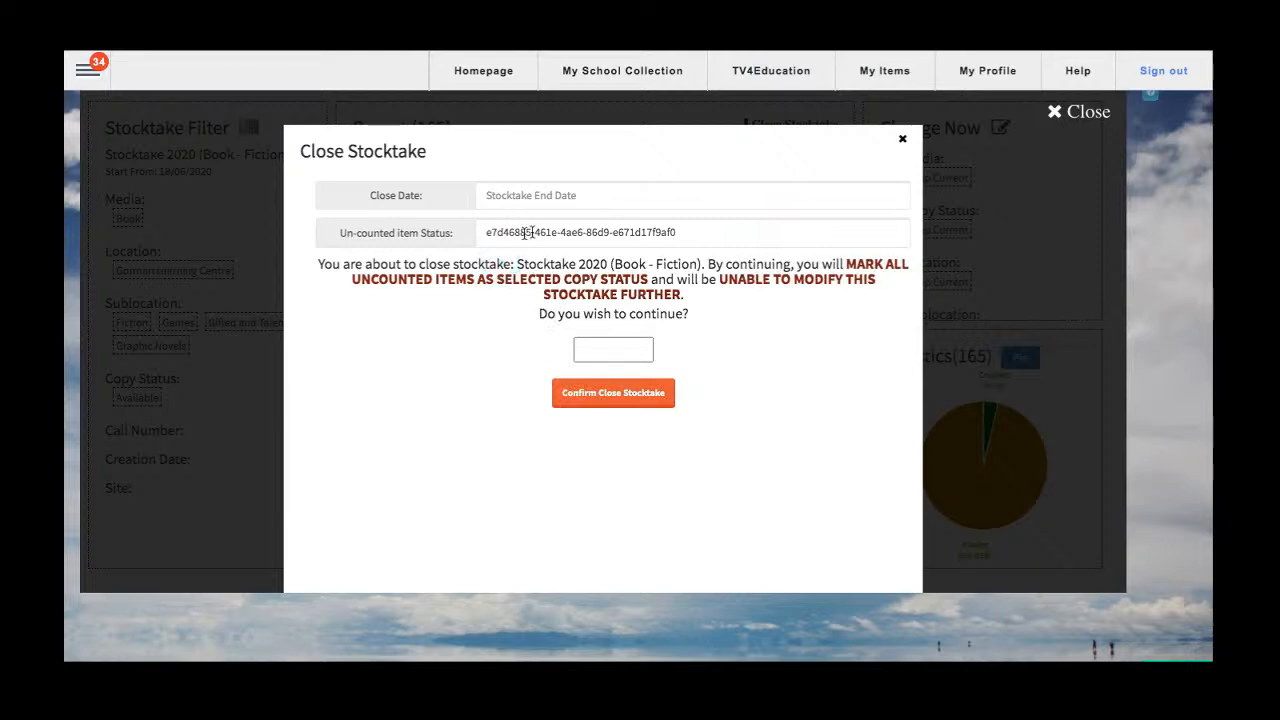
left_click(501, 232)
left_click(494, 262)
Set the stocktake's close date to 18/06/2020.
left_click_drag(366, 200, 427, 203)
left_click(524, 194)
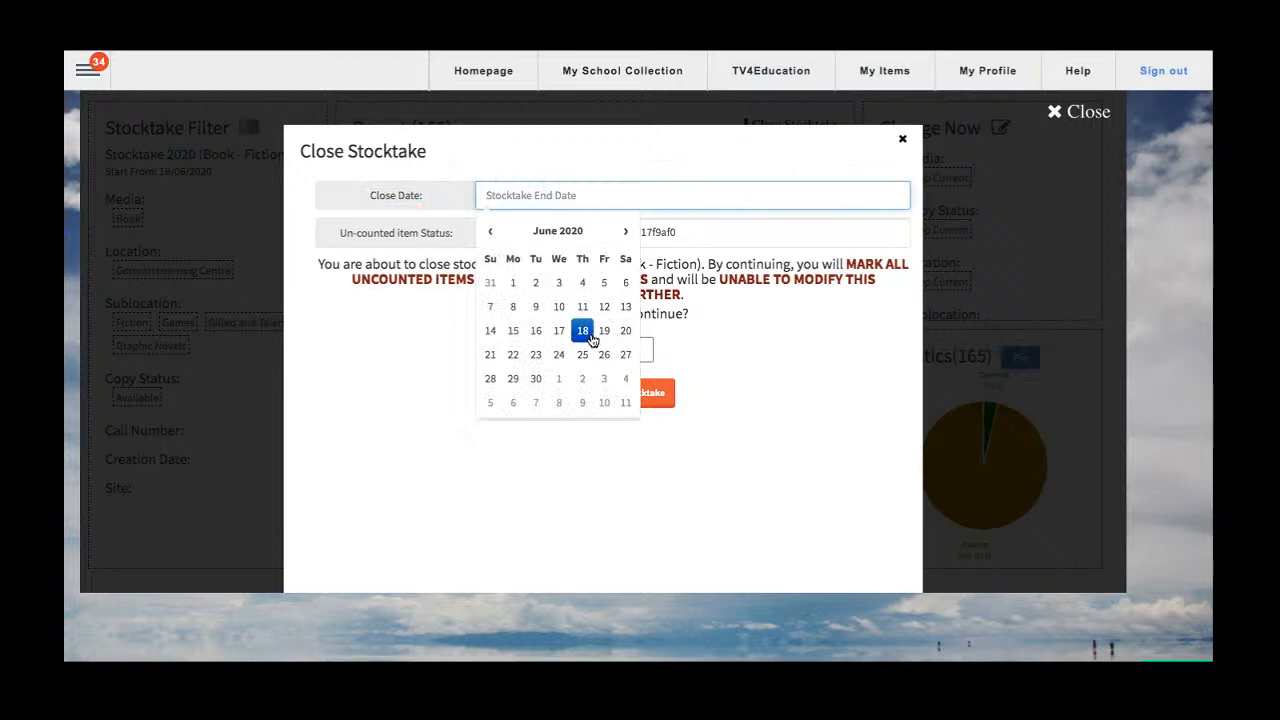
left_click(587, 336)
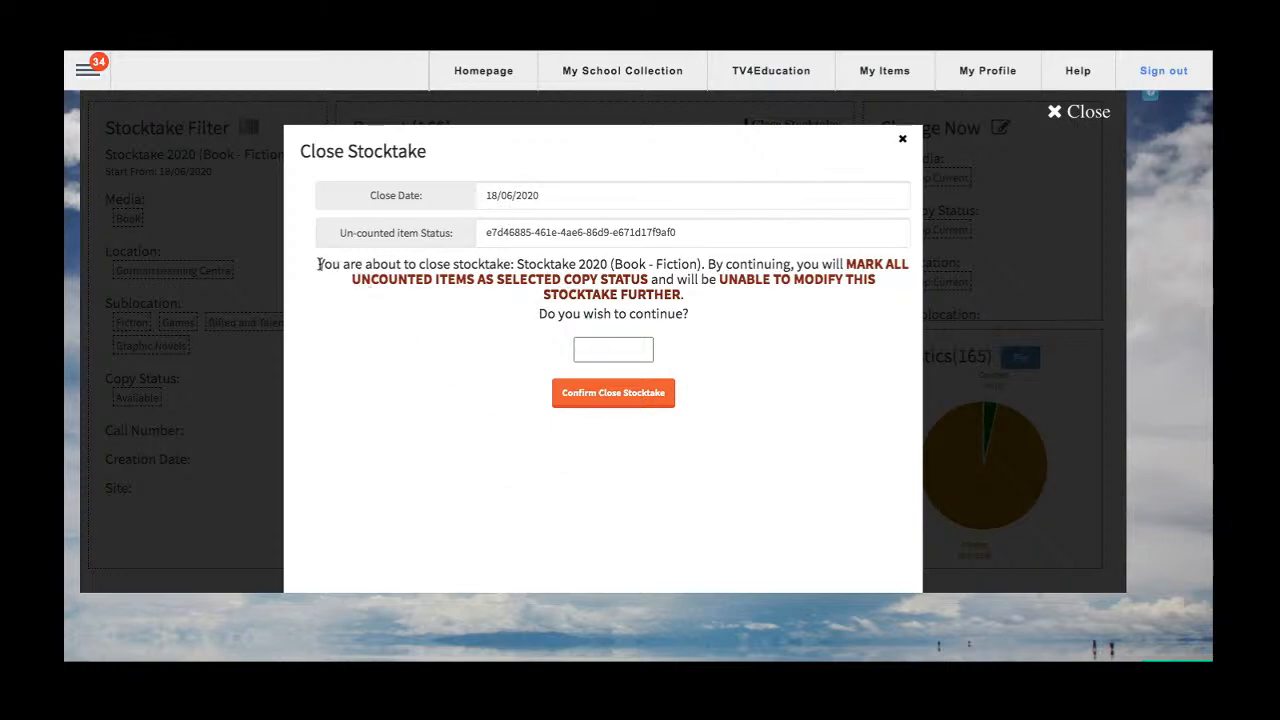
Answer the closing confirmation with yes and close Stocktake 2020 (Book - Fiction).
left_click_drag(519, 266, 552, 284)
left_click(545, 286)
left_click(620, 350)
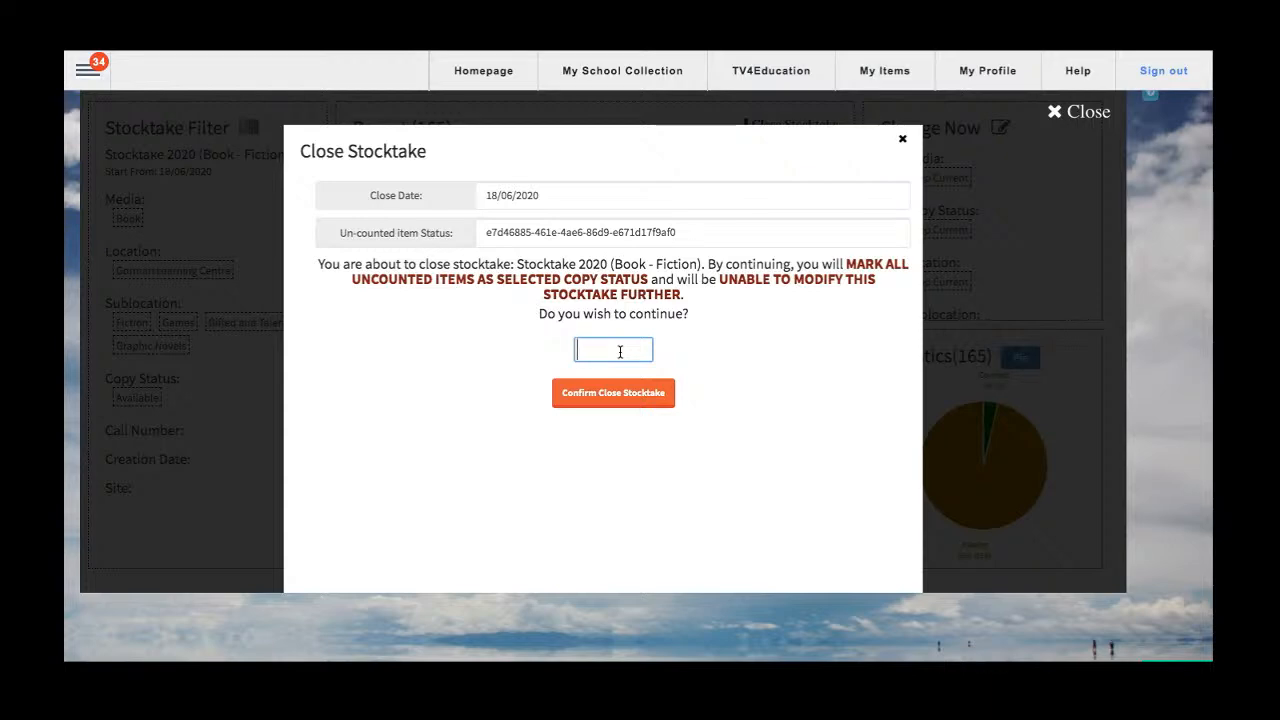
type("yes")
left_click(614, 397)
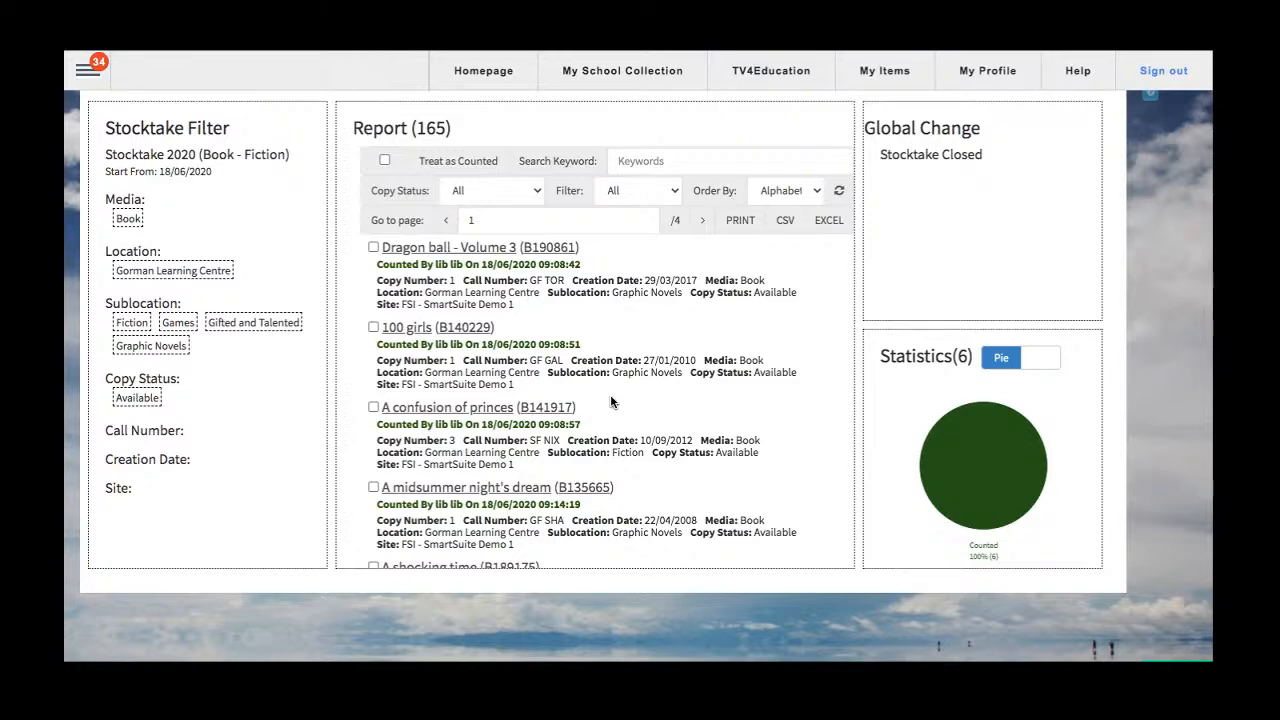
Examine the closed stocktake's report list and its start date.
scroll(722, 354, "down", 1)
scroll(722, 354, "down", 1)
scroll(675, 388, "up", 2)
scroll(675, 388, "down", 3)
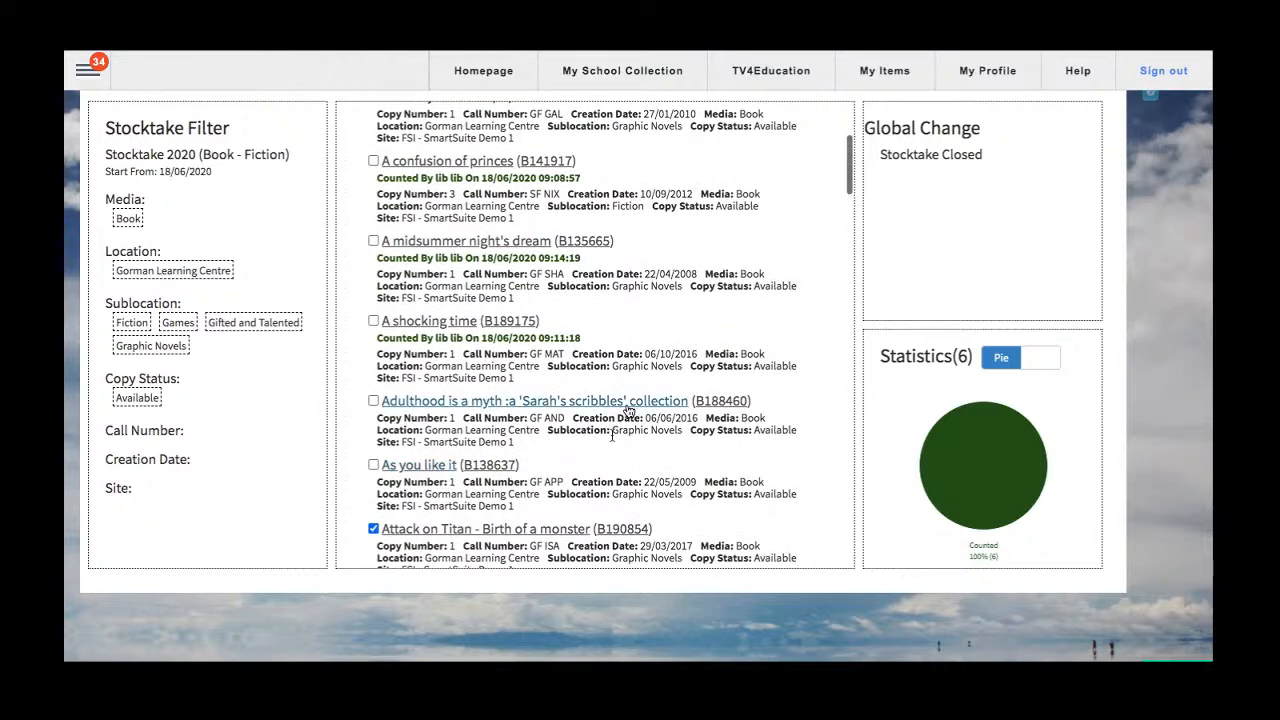
scroll(622, 410, "down", 1)
scroll(543, 457, "up", 5)
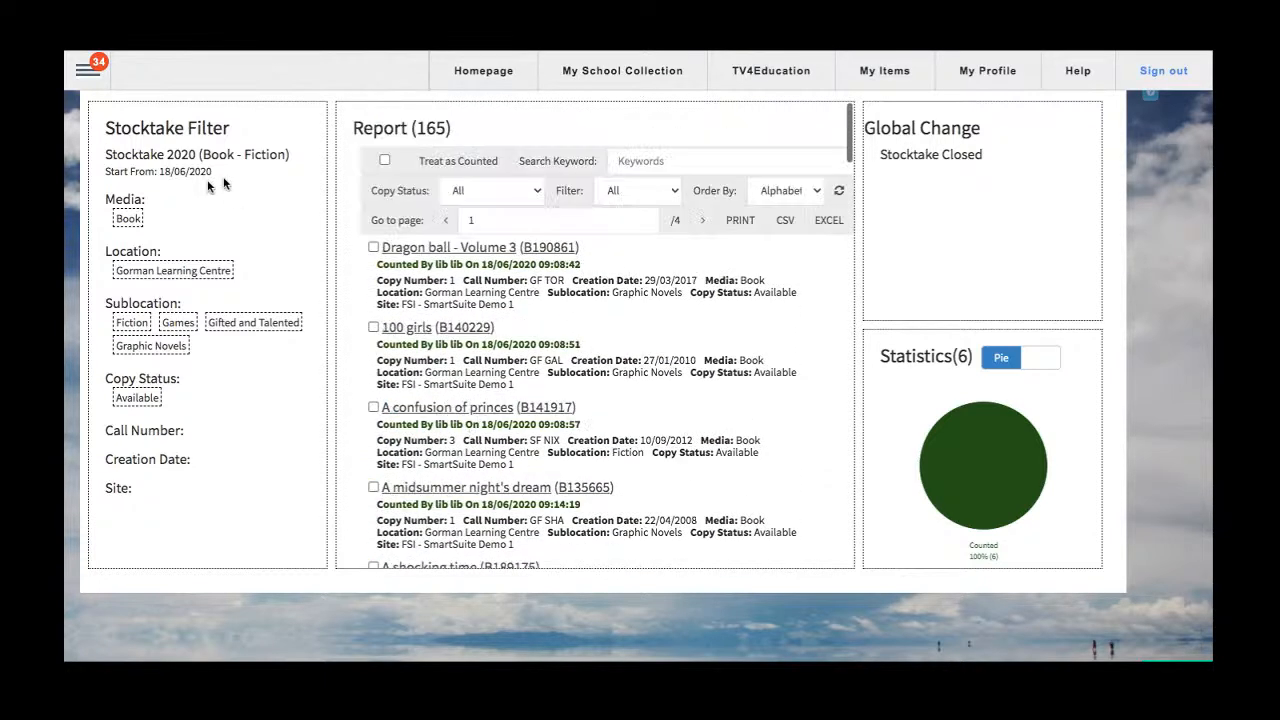
left_click_drag(106, 171, 203, 172)
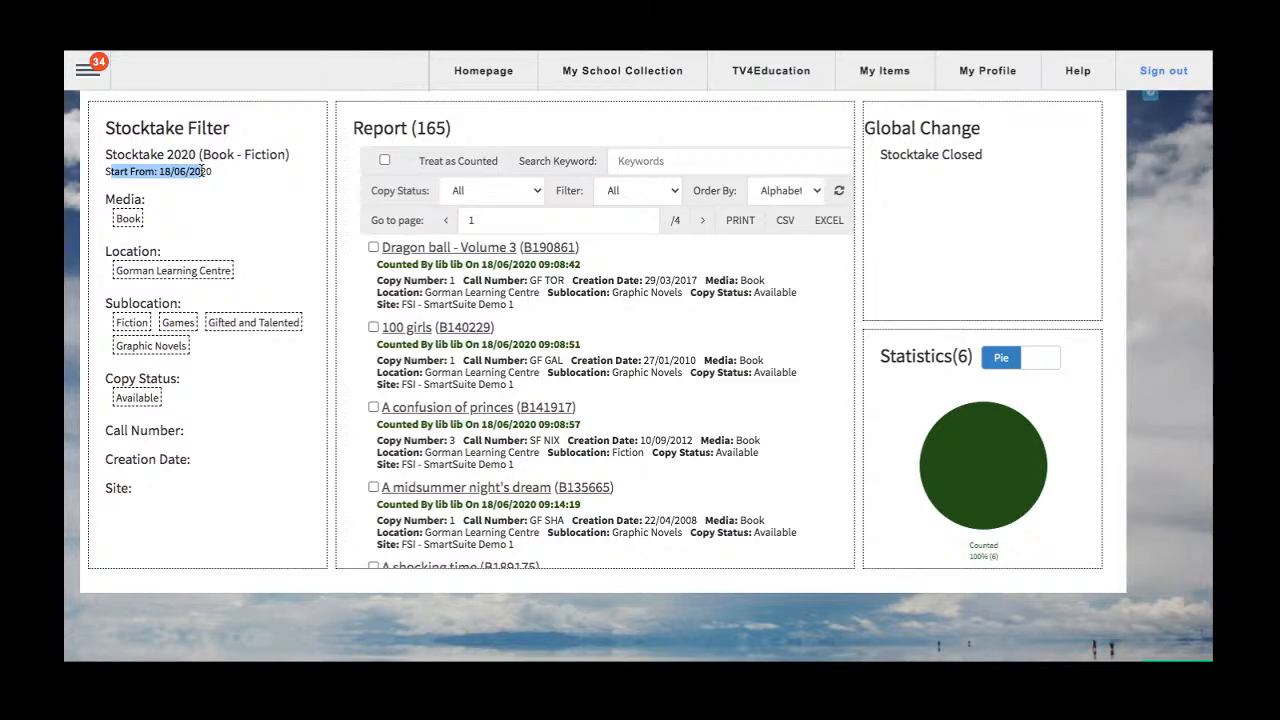
scroll(468, 343, "up", 1)
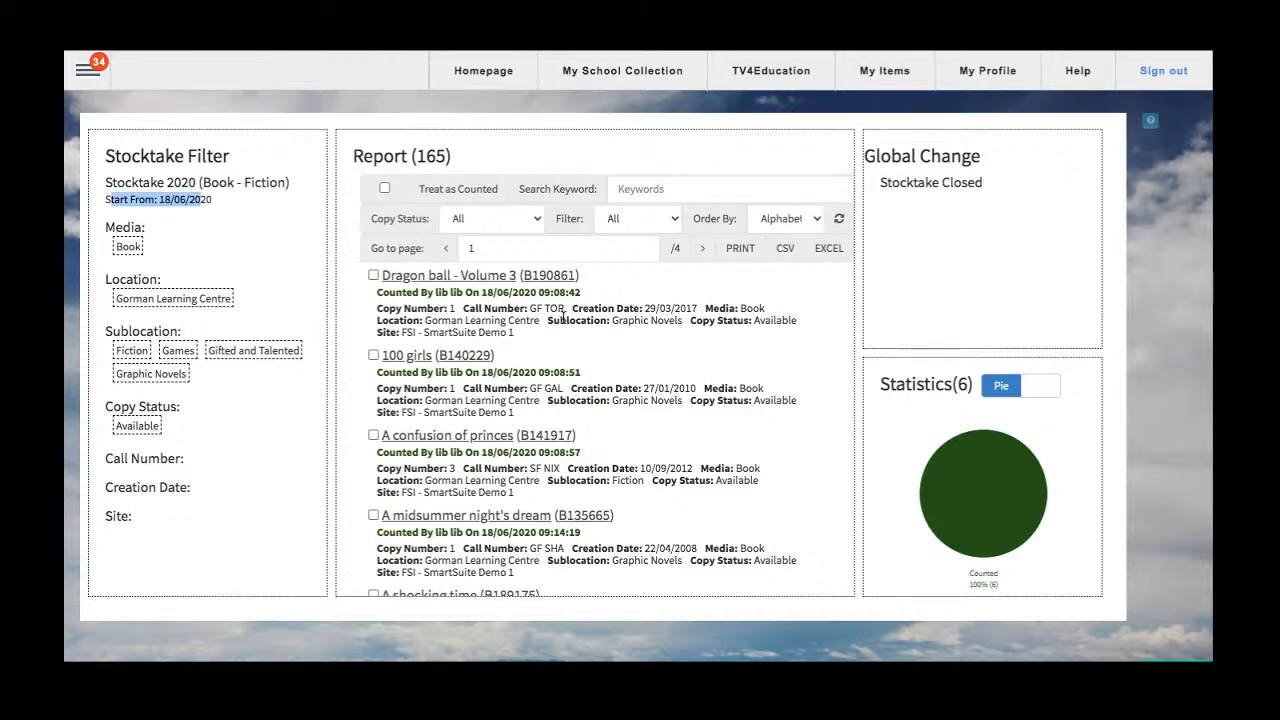
scroll(550, 330, "down", 5)
scroll(563, 321, "down", 6)
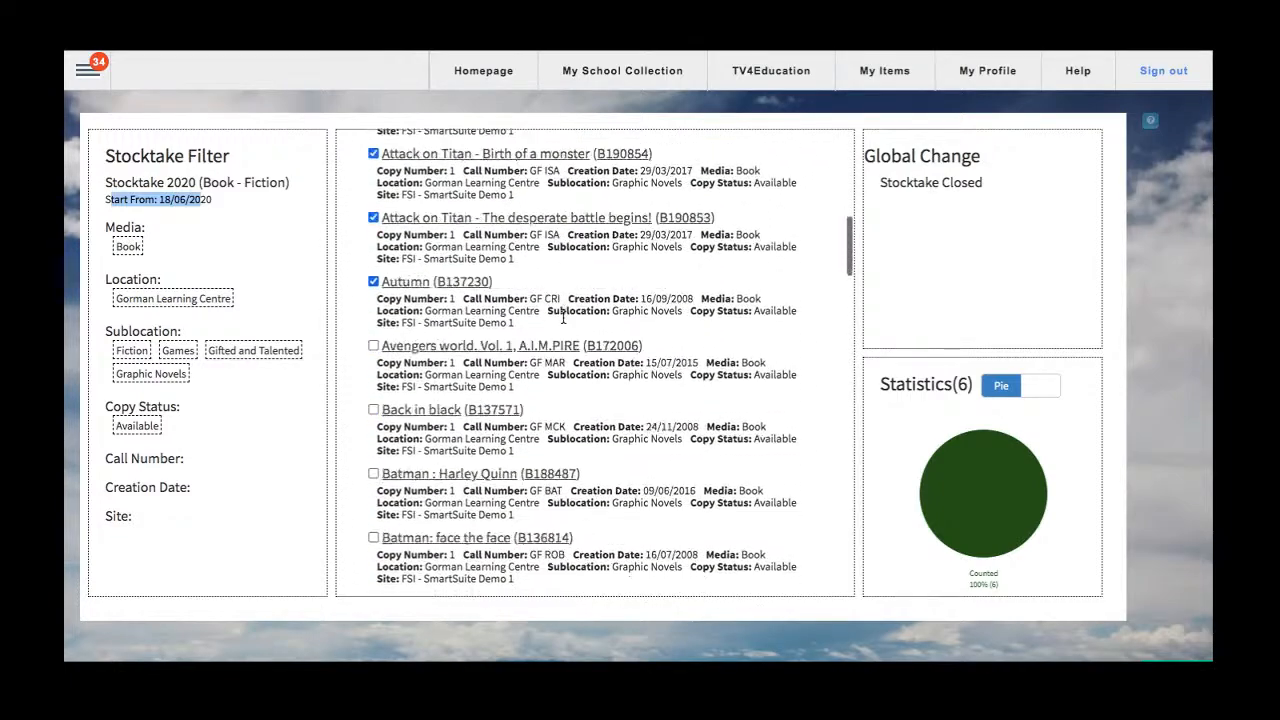
scroll(563, 321, "up", 11)
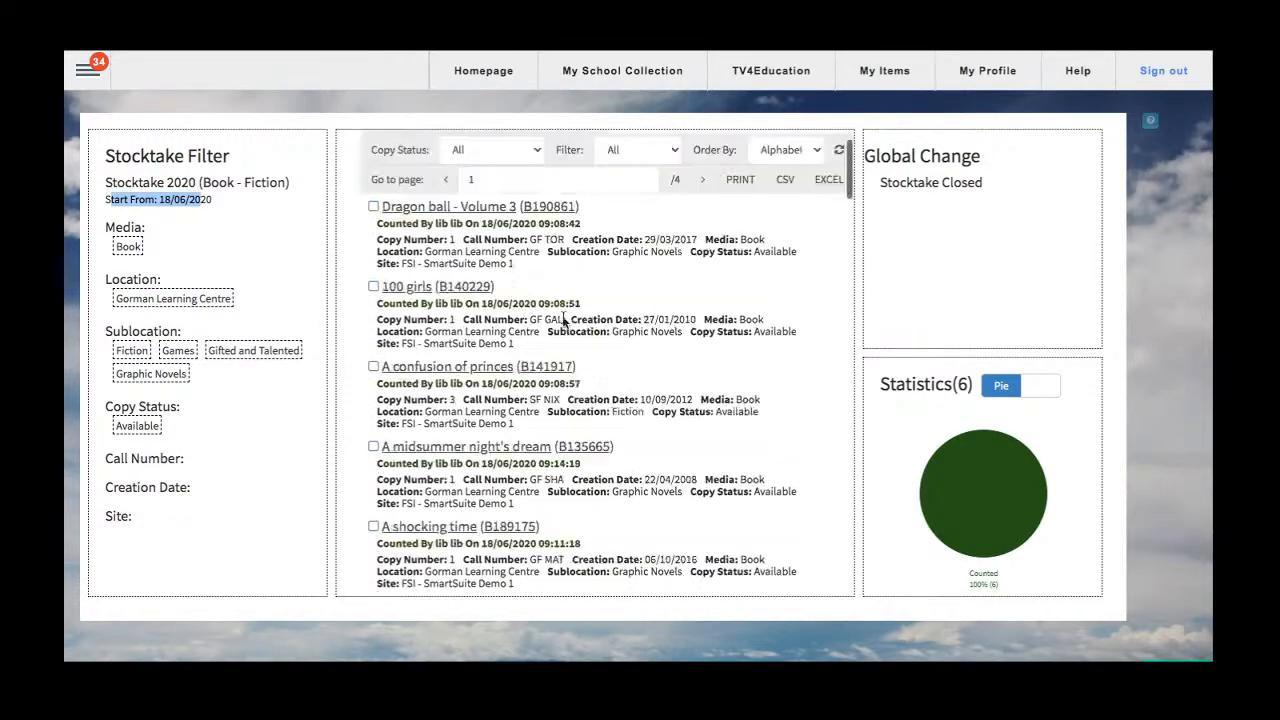
Select Dragon ball - Volume 3, 100 girls, A confusion of princes and A shocking time in the report.
left_click(373, 275)
left_click(373, 355)
left_click(373, 435)
scroll(373, 435, "down", 2)
left_click(373, 372)
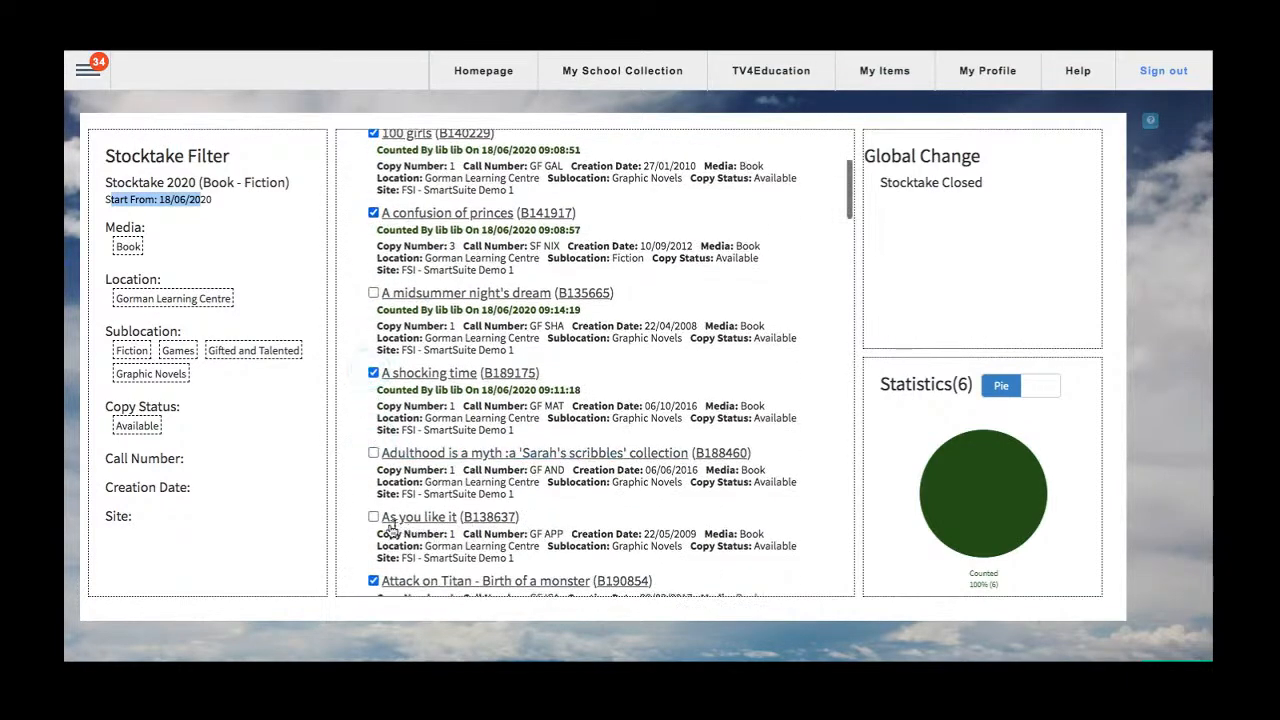
scroll(636, 517, "up", 2)
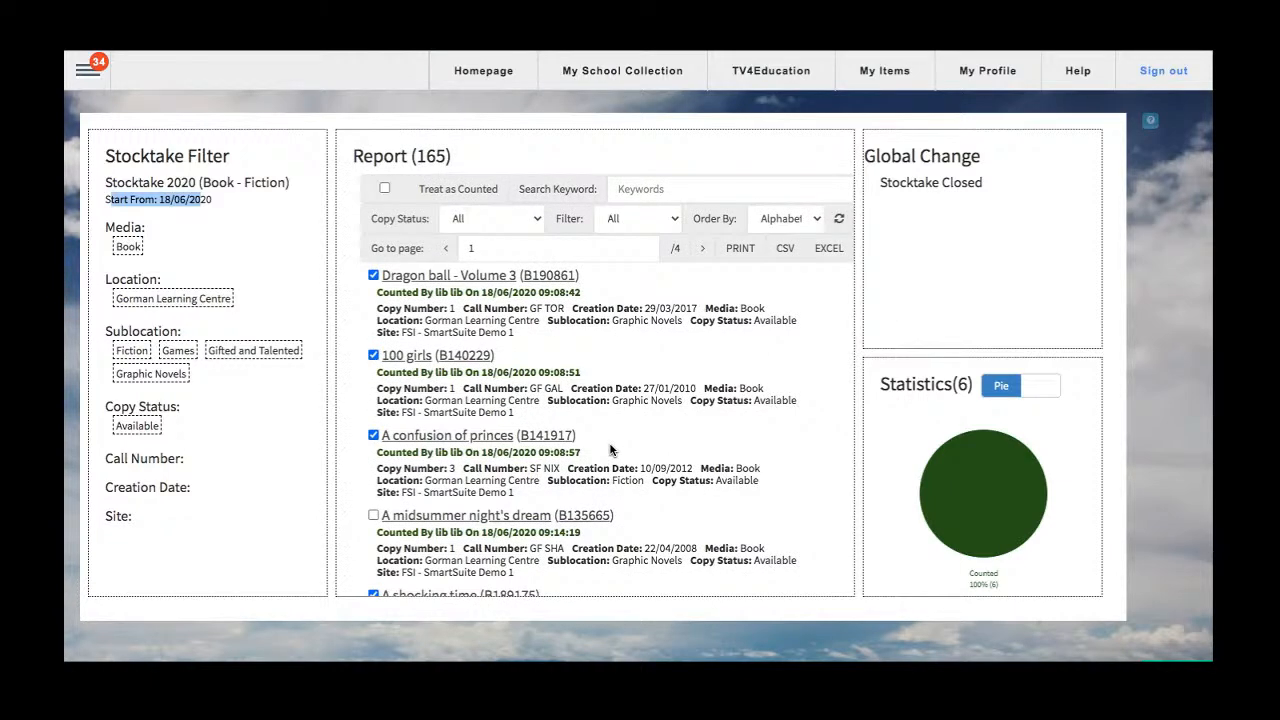
left_click(88, 69)
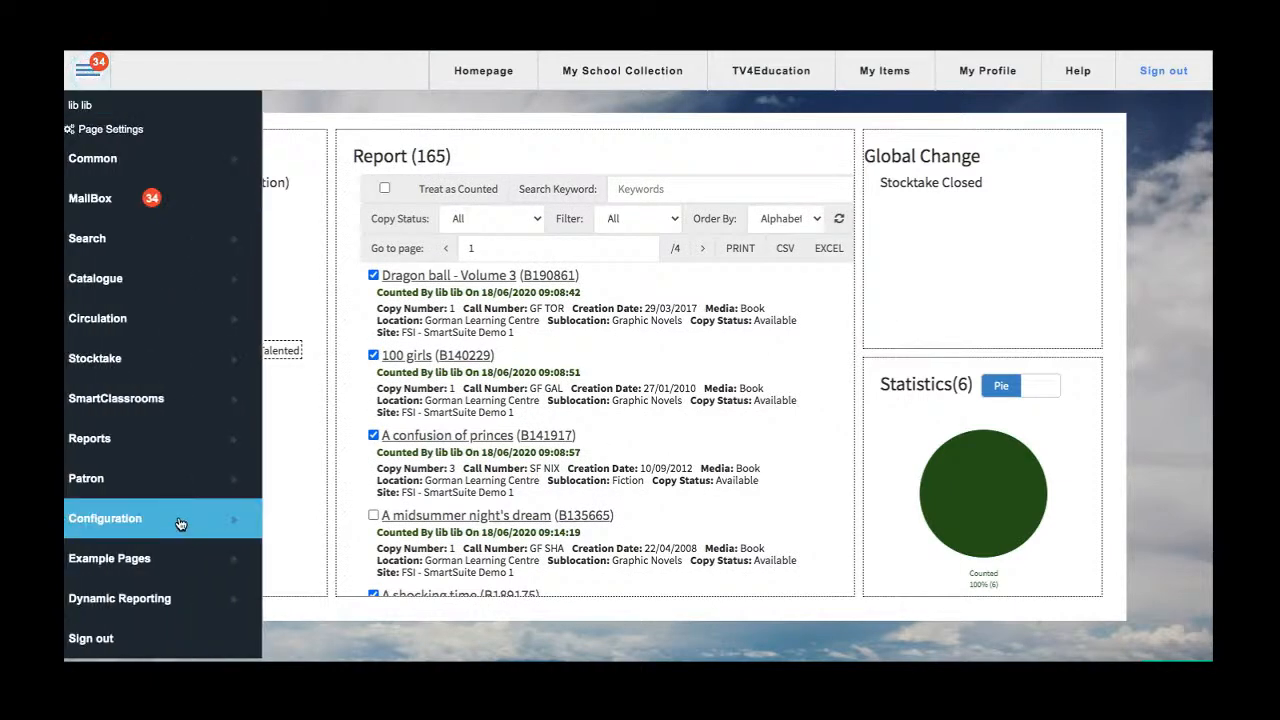
mouse_move(180, 525)
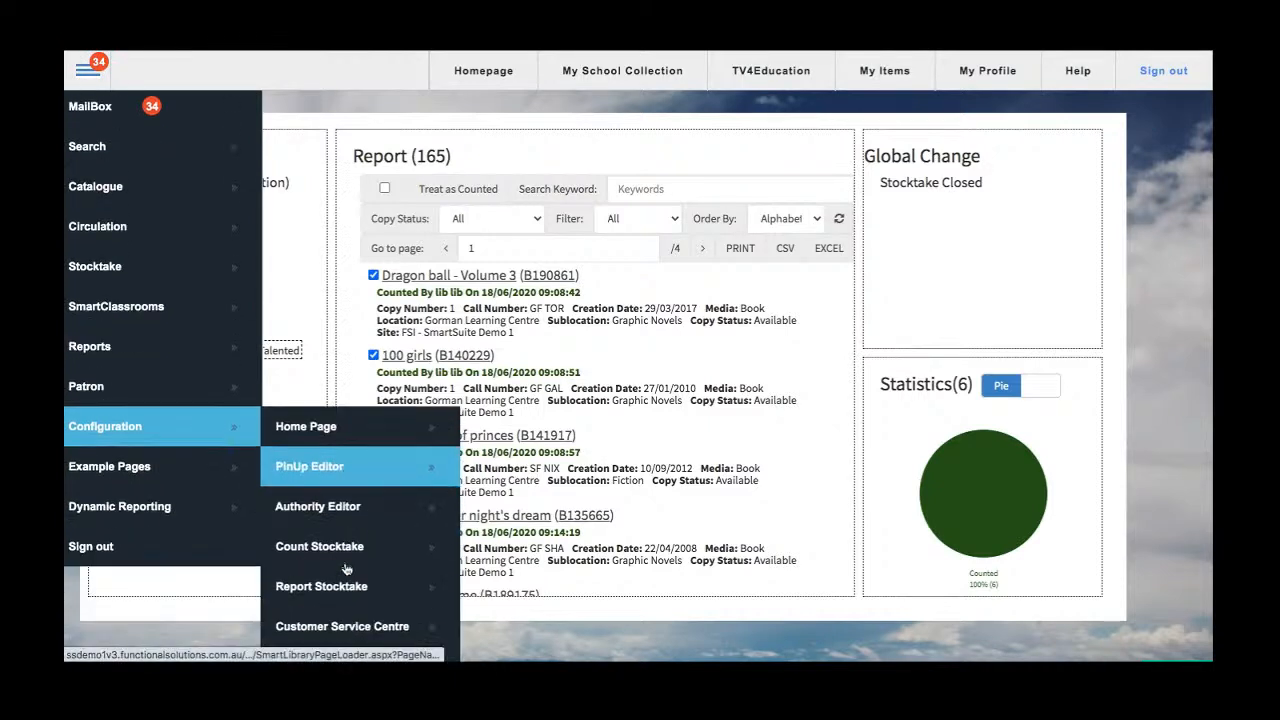
scroll(347, 600, "down", 2)
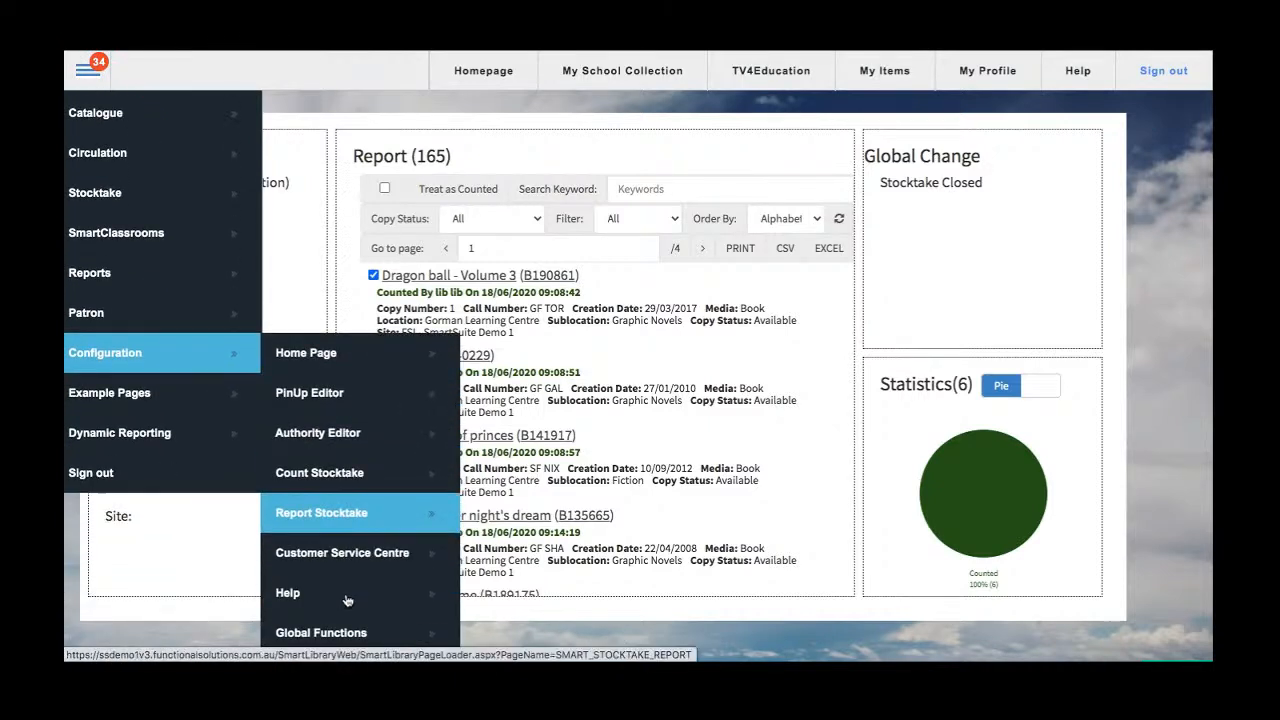
scroll(340, 515, "down", 2)
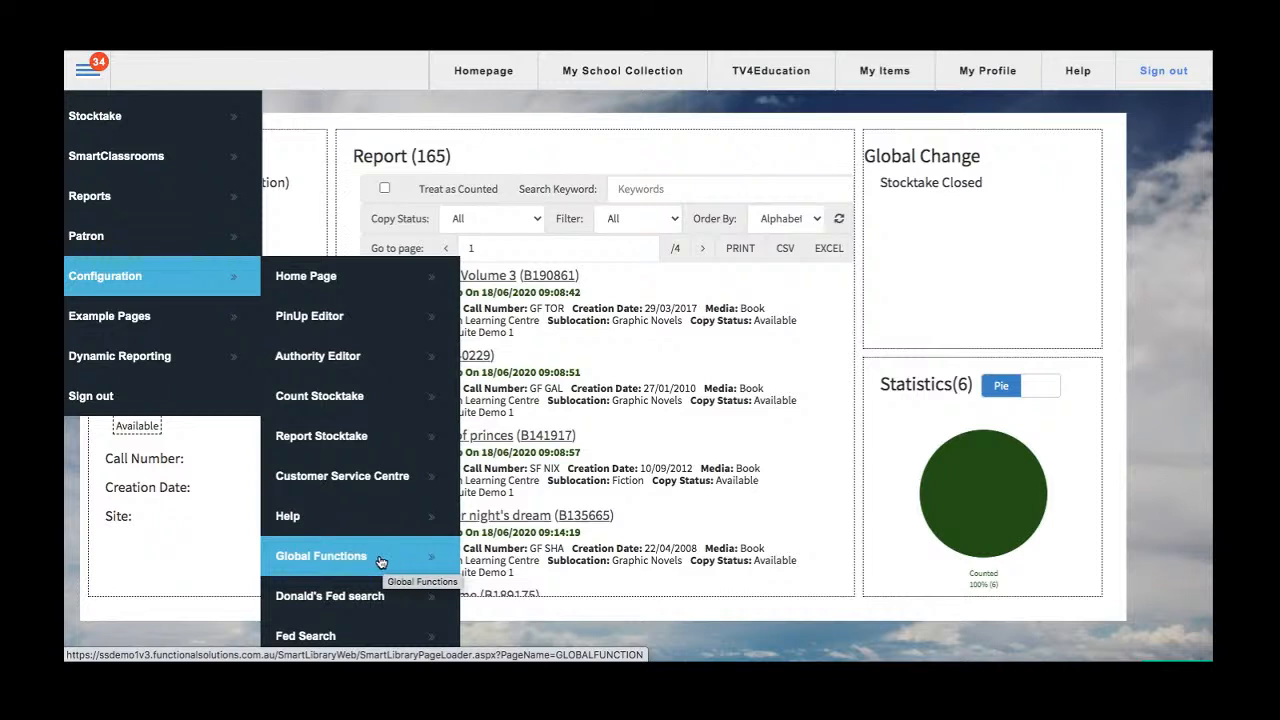
scroll(381, 562, "up", 3)
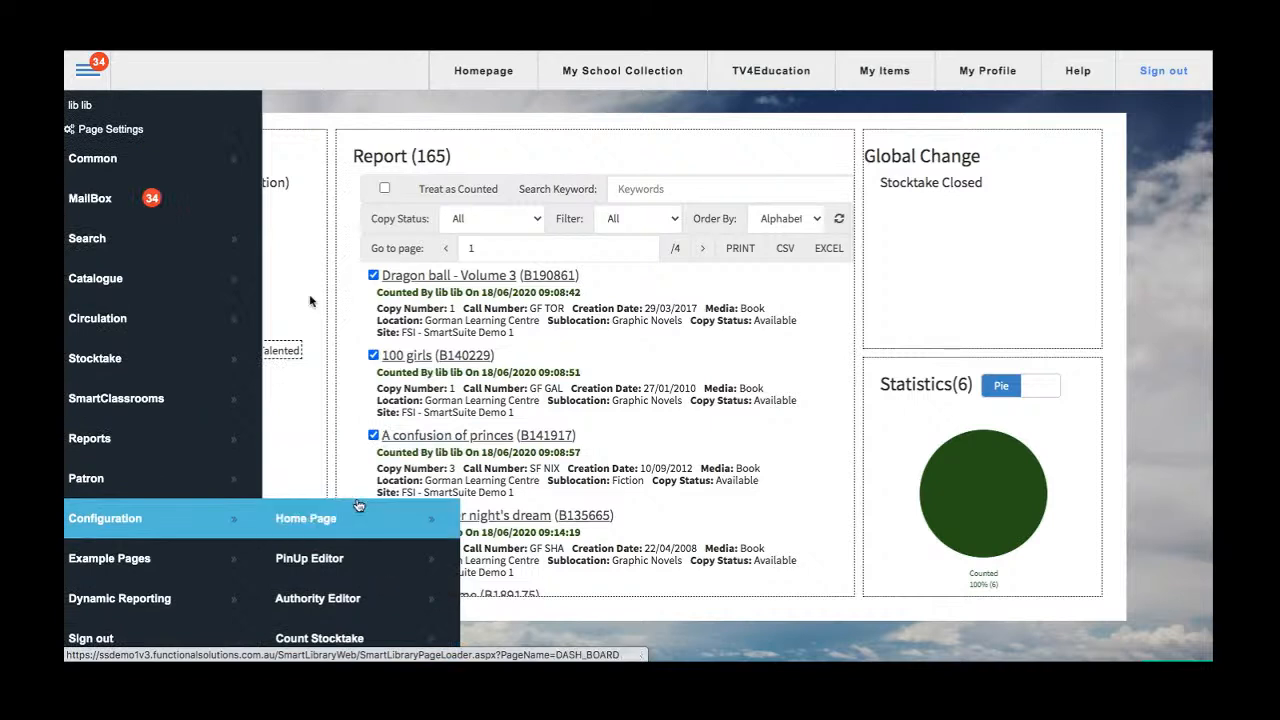
left_click(333, 110)
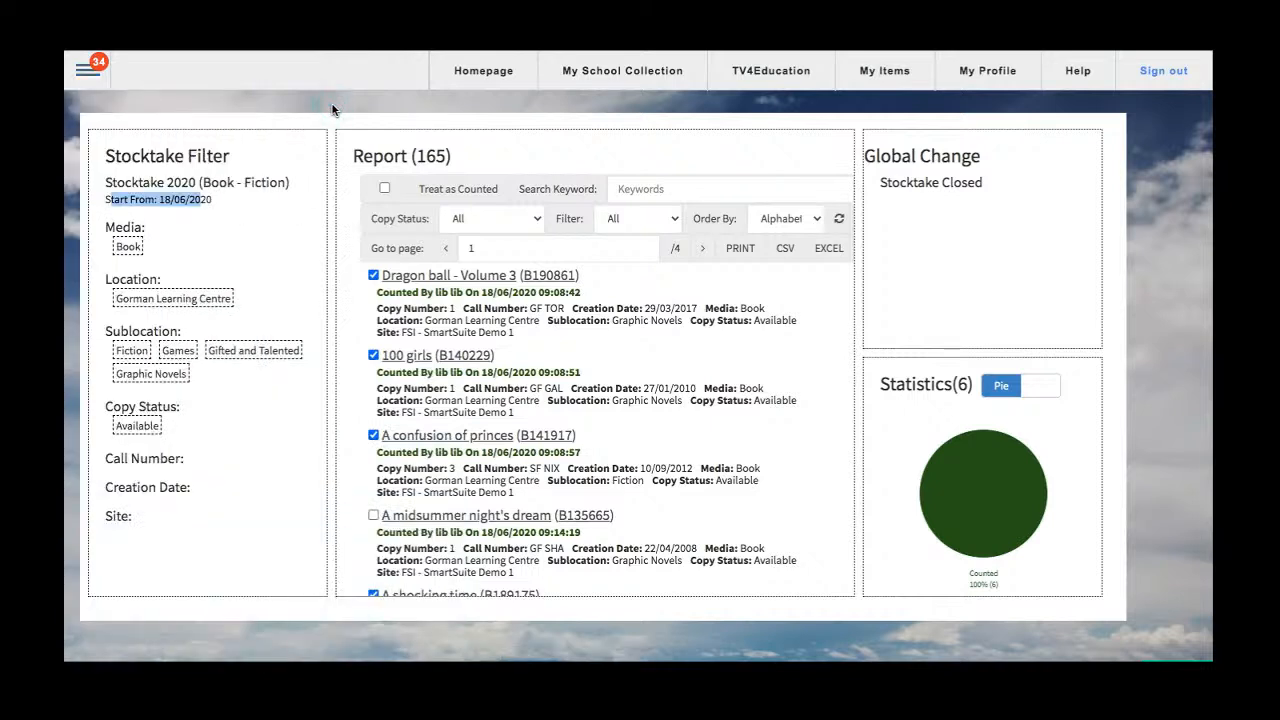